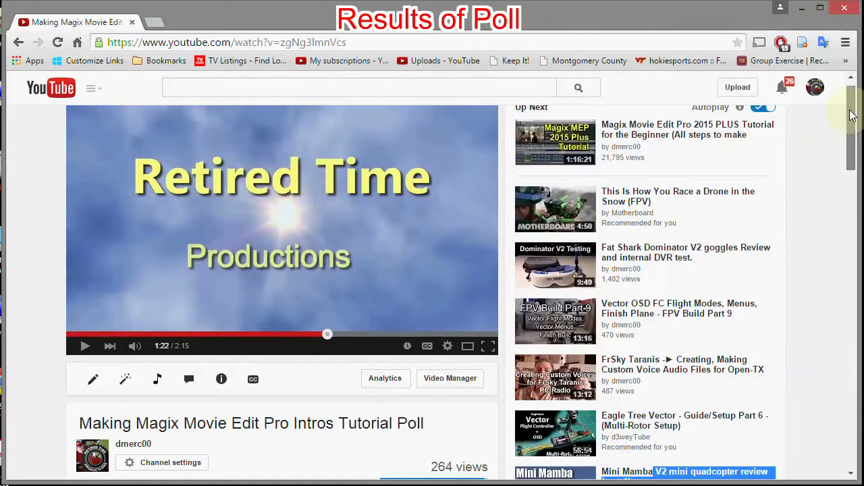
Review the poll video's description and viewer comments on its YouTube page.
{"action": "scroll", "coordinate": [852, 116], "scroll_direction": "down", "scroll_amount": 1}
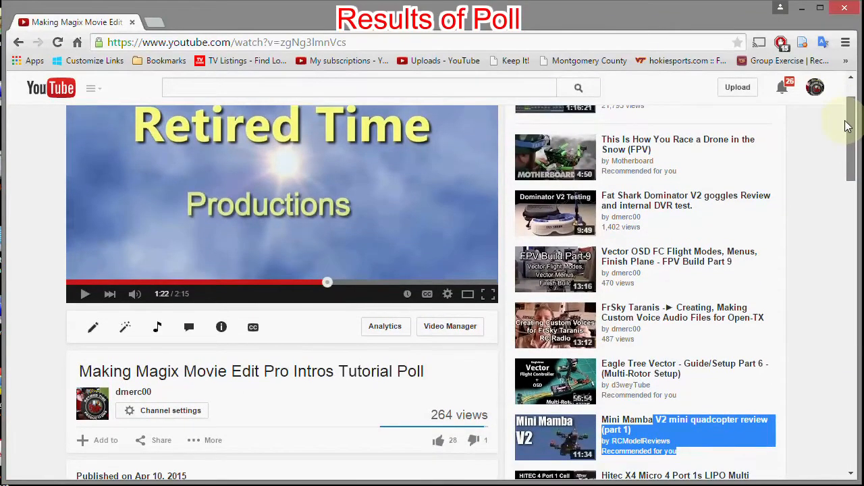
{"action": "left_click_drag", "start_coordinate": [847, 127], "coordinate": [841, 180]}
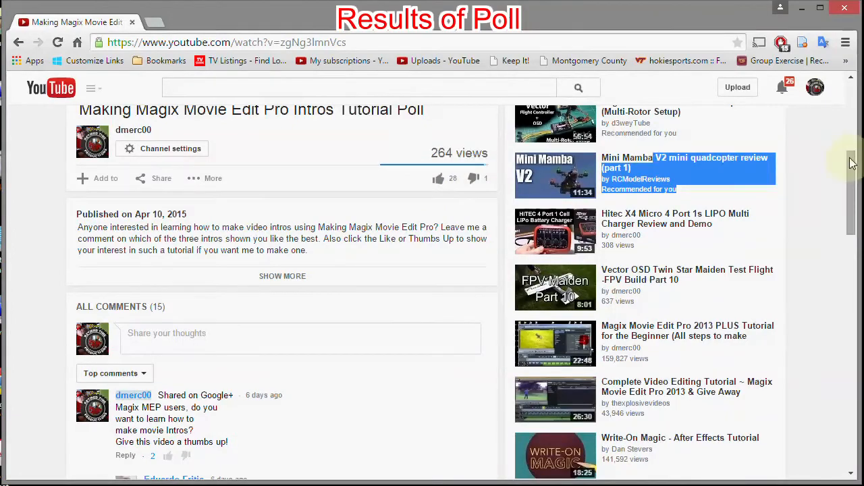
{"action": "left_click_drag", "start_coordinate": [850, 158], "coordinate": [826, 282]}
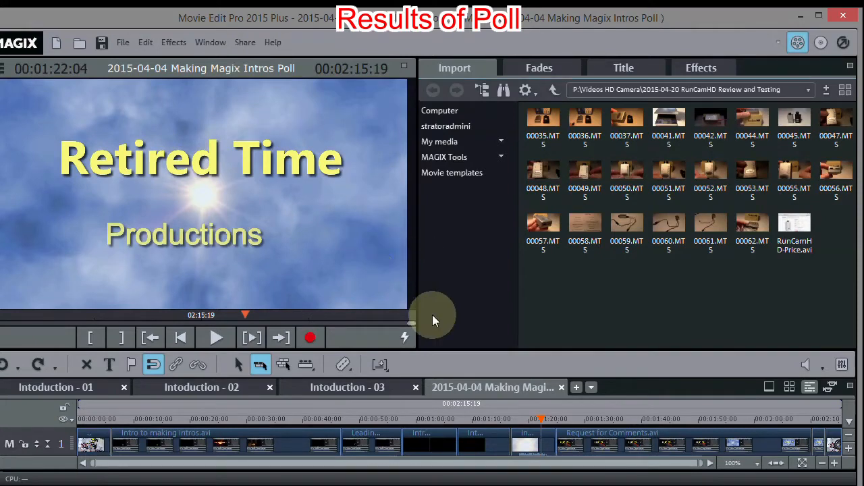
Preview the three intro clips on the timeline of the 2015-04-04 Making Magix Intros Poll movie in Movie Edit Pro 2015 Plus.
{"action": "left_click", "coordinate": [483, 418]}
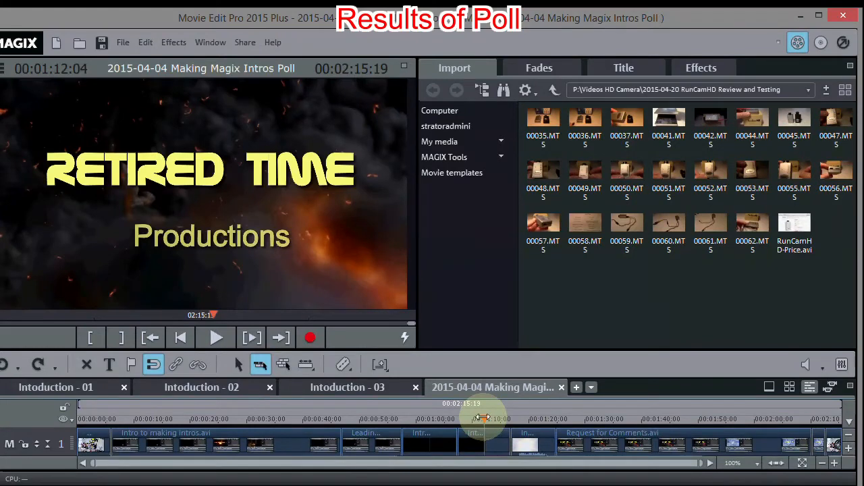
{"action": "left_click_drag", "start_coordinate": [486, 418], "coordinate": [482, 418]}
{"action": "left_click_drag", "start_coordinate": [481, 418], "coordinate": [424, 416]}
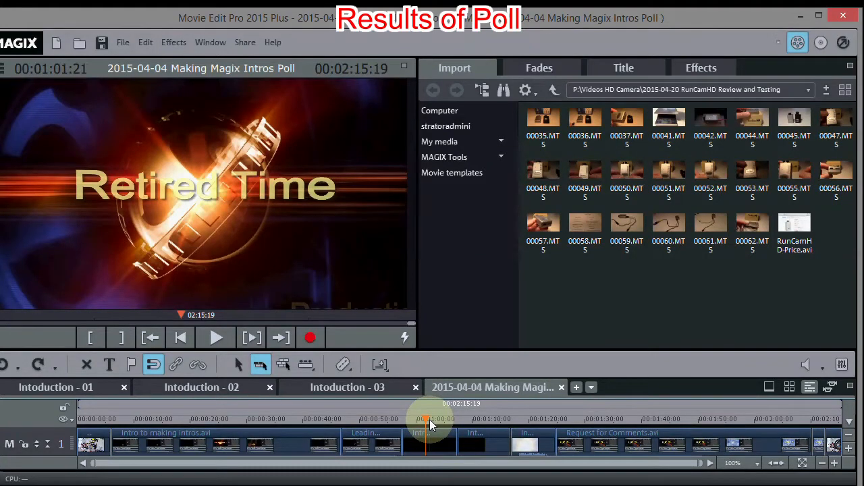
{"action": "left_click_drag", "start_coordinate": [425, 416], "coordinate": [536, 413]}
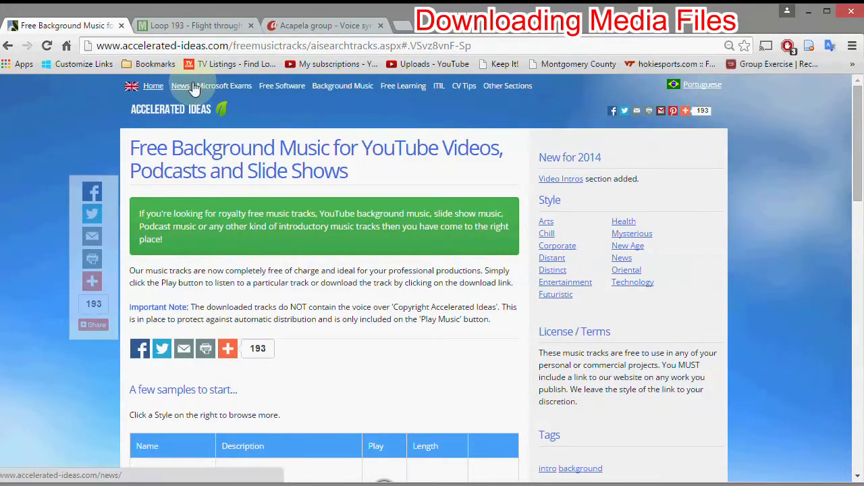
Download the 10-second Sky Line track from the Accelerated Ideas free background music page in the browser.
{"action": "mouse_move", "coordinate": [211, 89]}
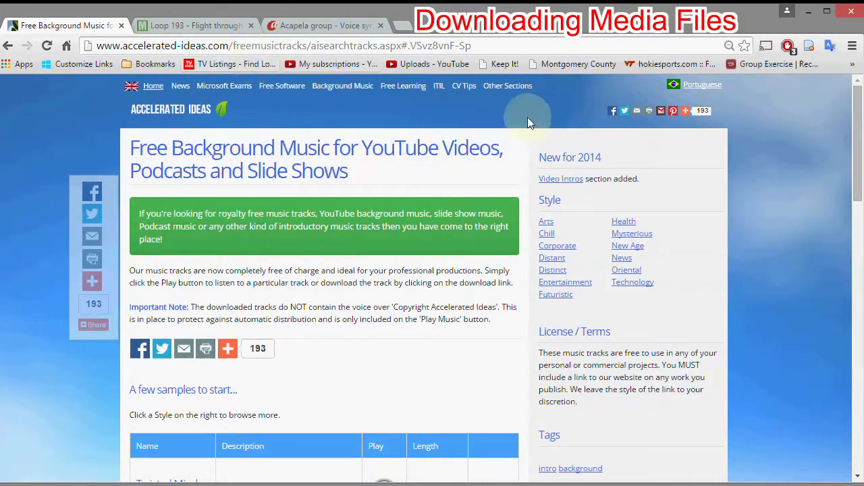
{"action": "left_click_drag", "start_coordinate": [861, 143], "coordinate": [843, 253]}
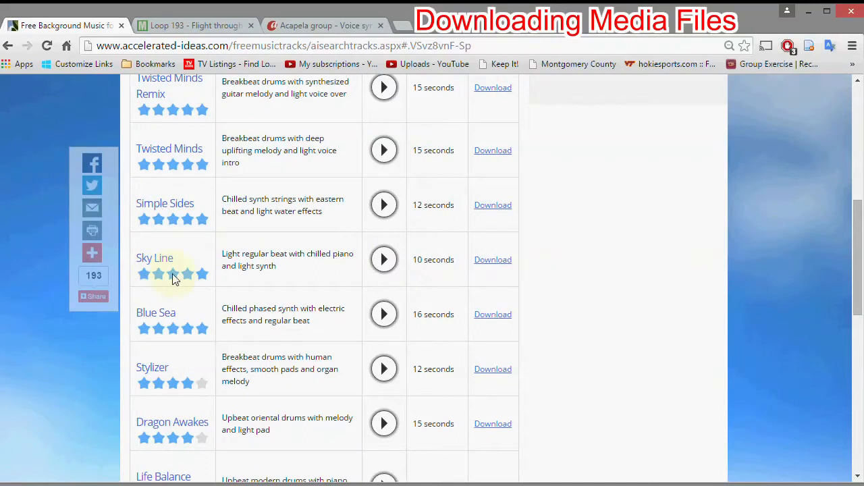
{"action": "left_click", "coordinate": [492, 264]}
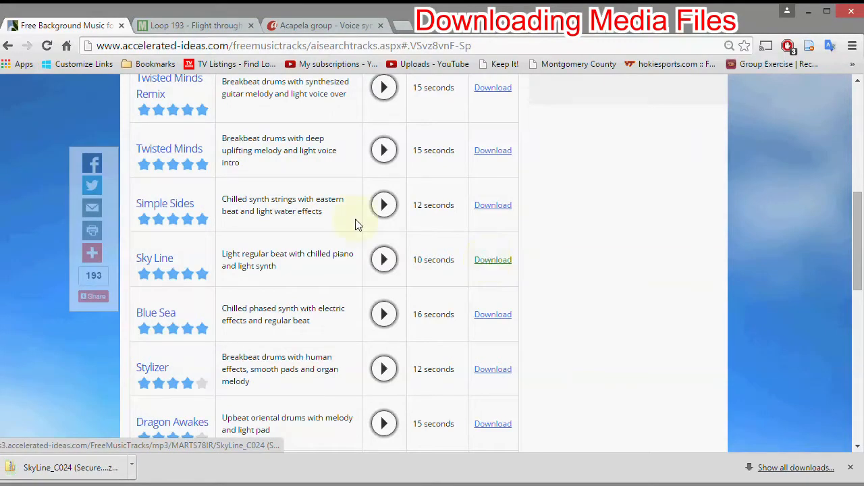
On movietools.info, accept the cookie notice and download the Windows Media (WMV) version of Loop 193 - Flight Through the Clouds.
{"action": "left_click", "coordinate": [183, 25]}
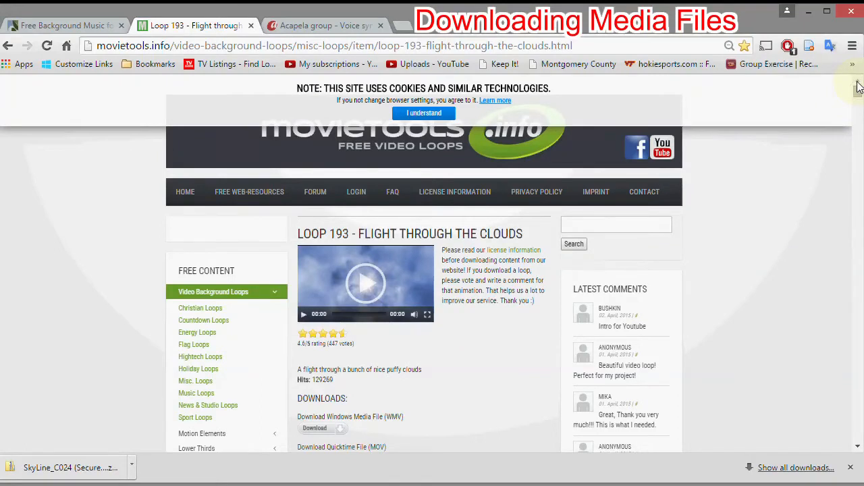
{"action": "left_click", "coordinate": [432, 115]}
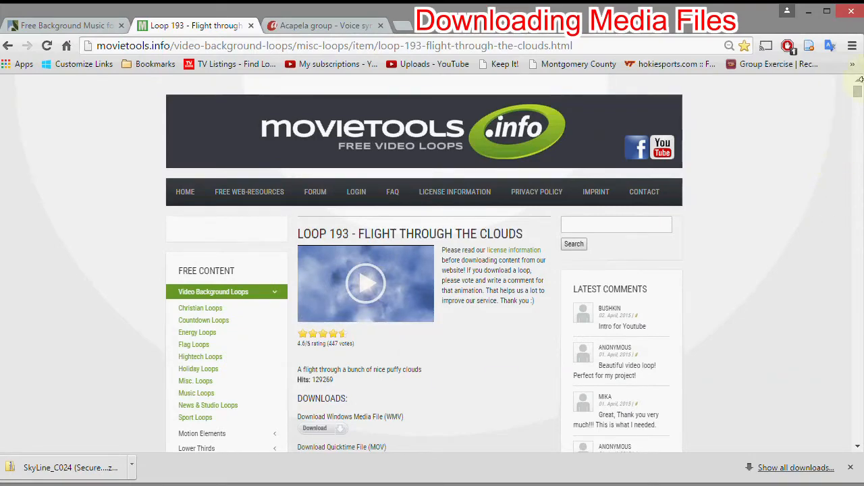
{"action": "scroll", "coordinate": [858, 98], "scroll_direction": "down", "scroll_amount": 3}
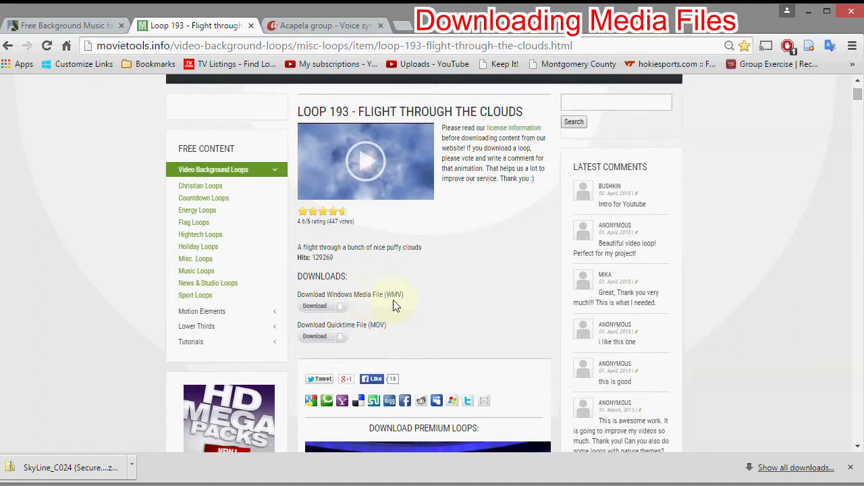
{"action": "left_click", "coordinate": [315, 309]}
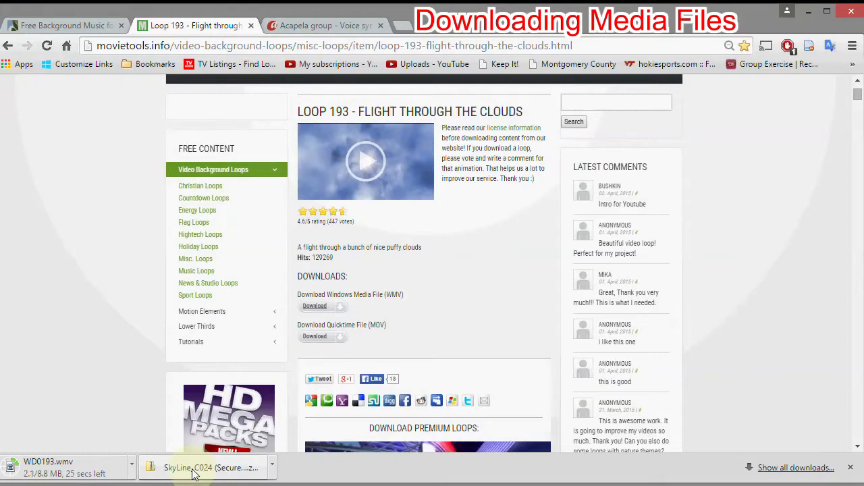
View the text to speech demo on the Acapela group website.
{"action": "left_click", "coordinate": [318, 29]}
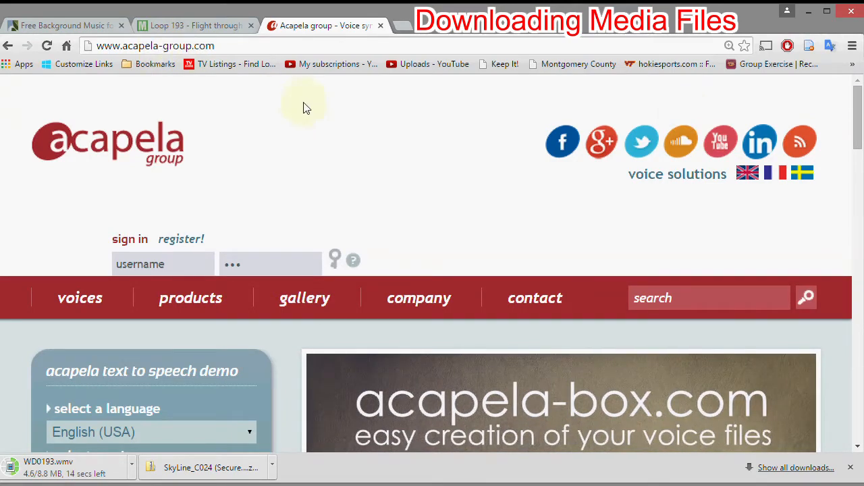
{"action": "left_click_drag", "start_coordinate": [854, 128], "coordinate": [854, 175]}
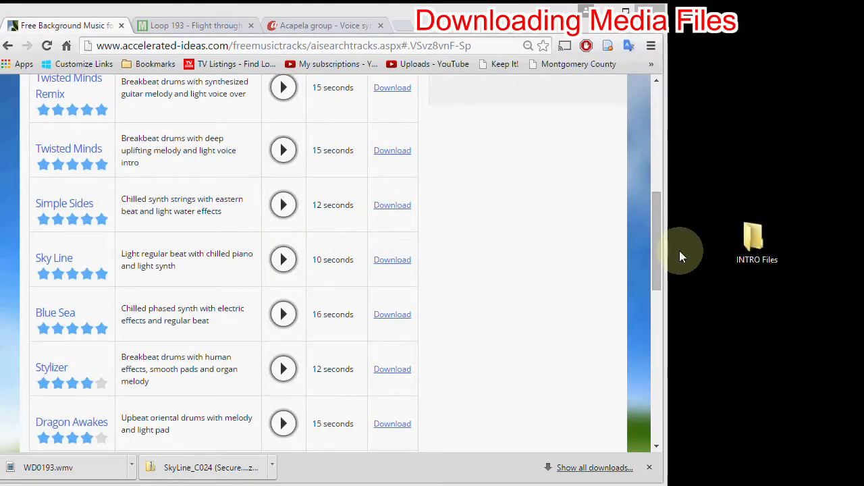
Resize the browser window to expose the desktop and show the downloaded WD0193.wmv in its folder.
{"action": "left_click_drag", "start_coordinate": [667, 250], "coordinate": [713, 259]}
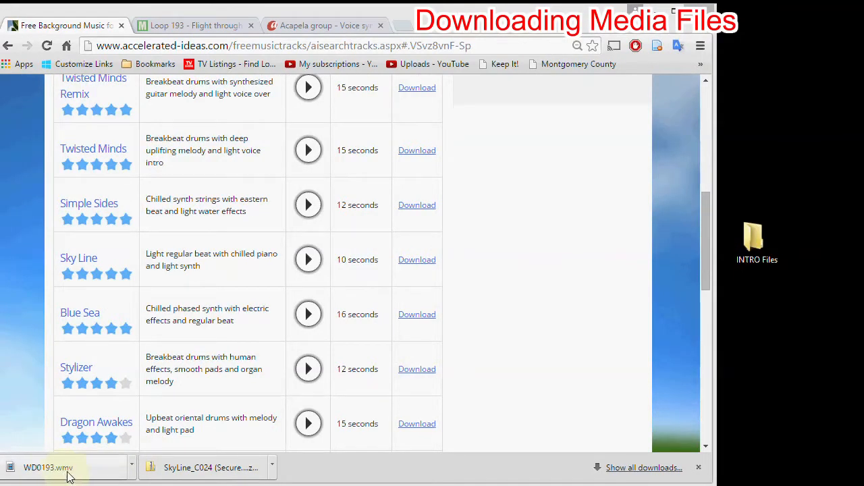
{"action": "left_click", "coordinate": [133, 467]}
{"action": "left_click", "coordinate": [134, 471]}
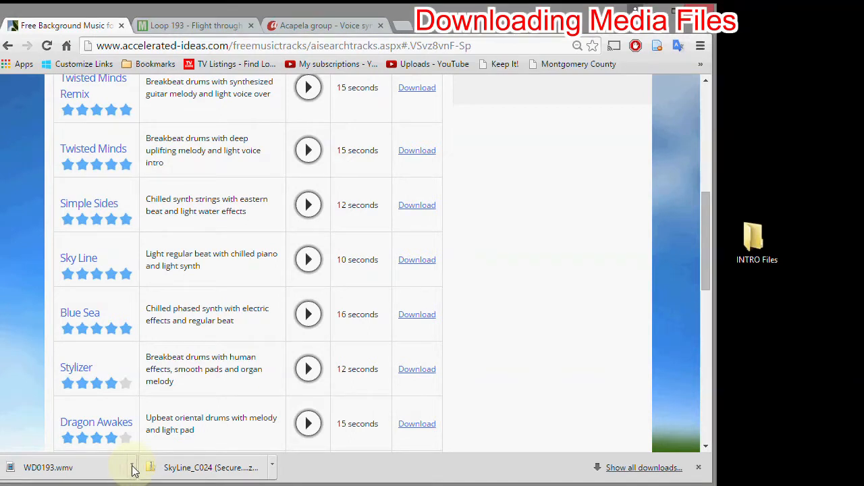
{"action": "left_click_drag", "start_coordinate": [173, 484], "coordinate": [210, 361]}
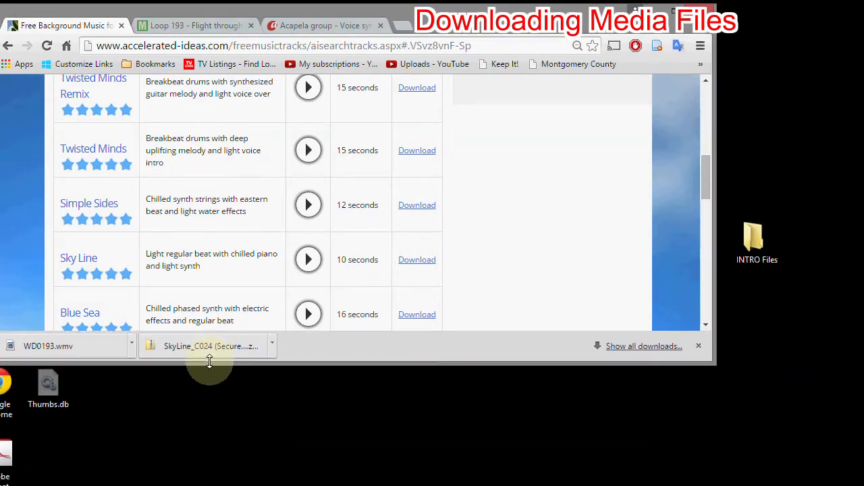
{"action": "left_click", "coordinate": [132, 343]}
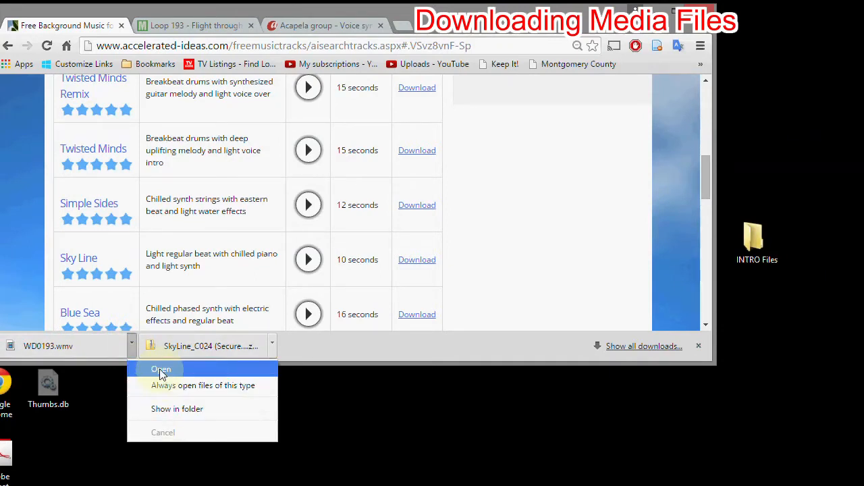
{"action": "left_click", "coordinate": [165, 408]}
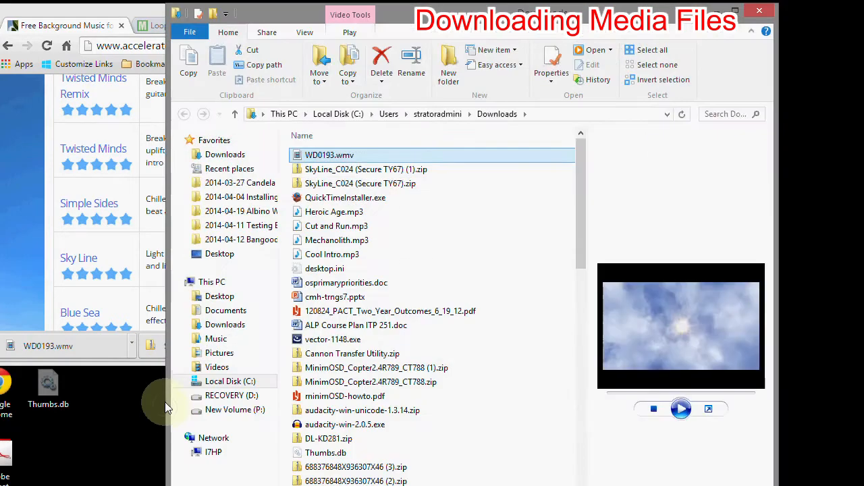
Move WD0193.wmv from Downloads into the INTRO Files folder on the desktop and close the Downloads window.
{"action": "left_click_drag", "start_coordinate": [463, 16], "coordinate": [332, 25]}
{"action": "left_click_drag", "start_coordinate": [189, 170], "coordinate": [753, 238]}
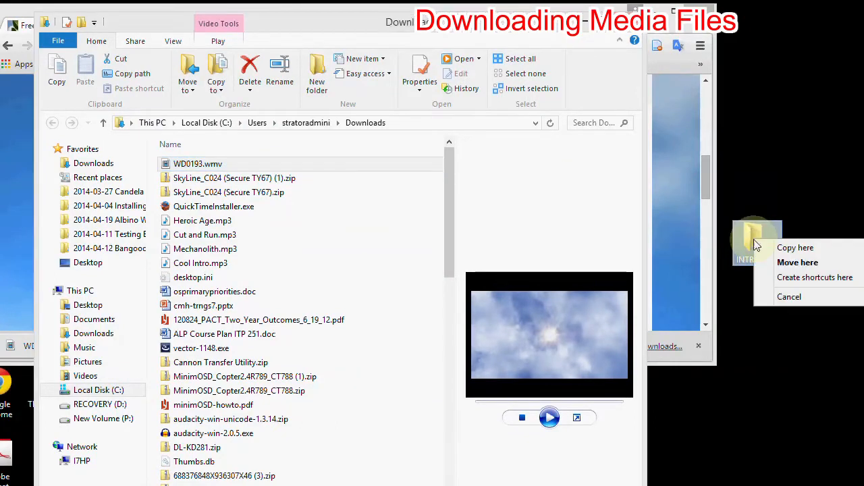
{"action": "left_click", "coordinate": [780, 260]}
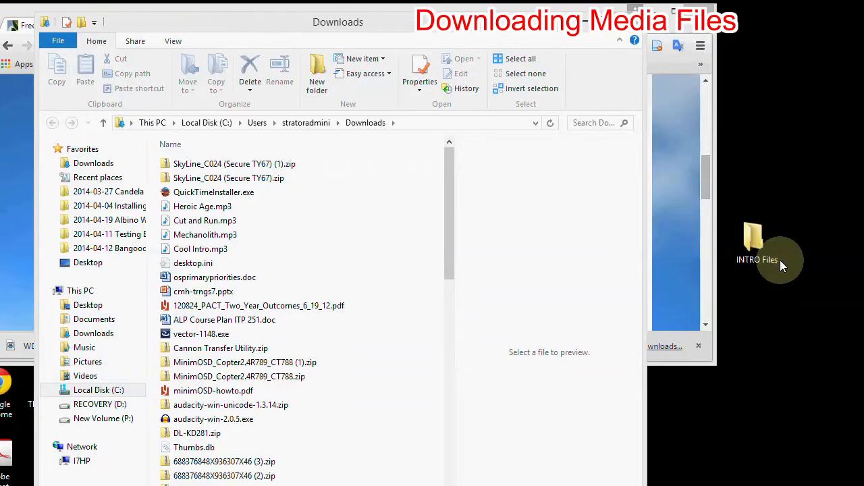
{"action": "left_click", "coordinate": [626, 18]}
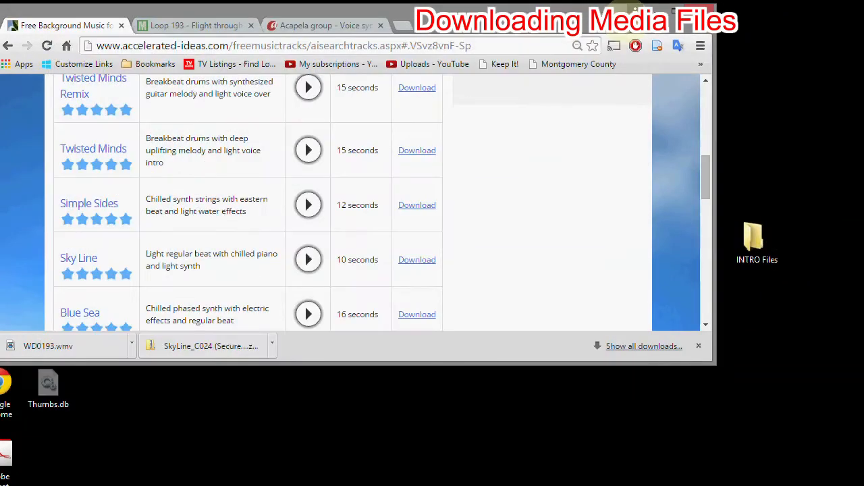
Show the SkyLine download in its folder and move SkyLine_C024 (Secure TY67).zip into the desktop's INTRO Files folder, then close the Downloads window.
{"action": "left_click", "coordinate": [273, 347]}
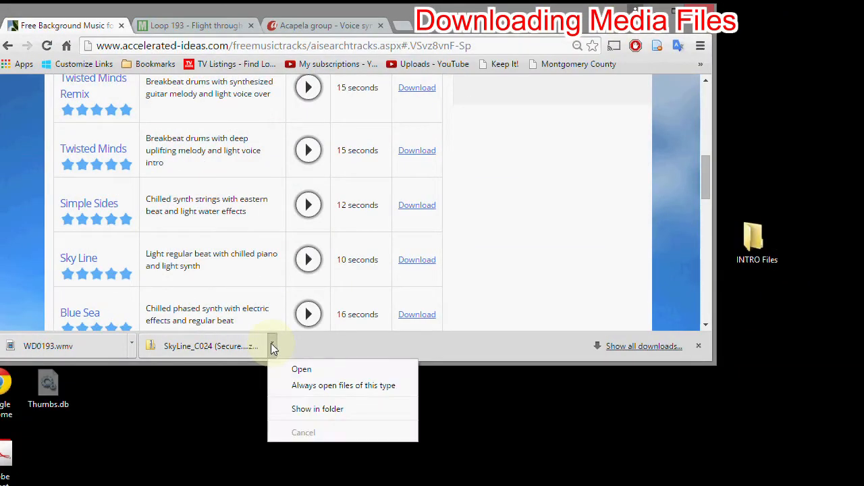
{"action": "left_click", "coordinate": [310, 408]}
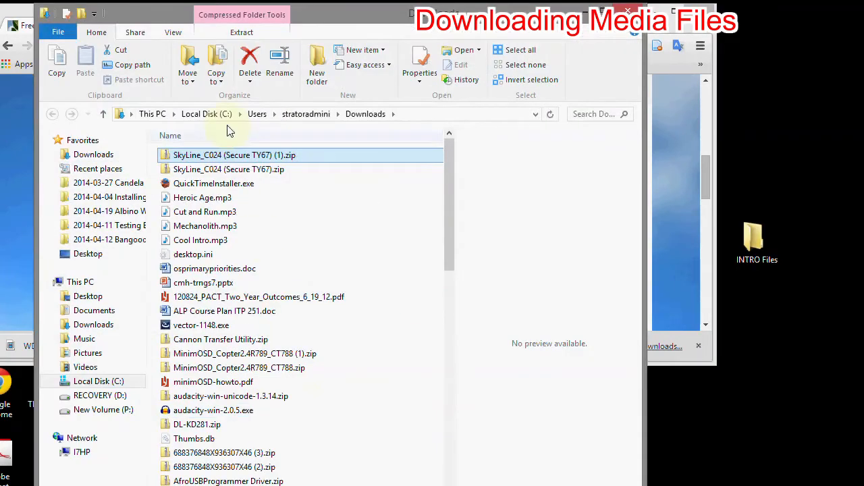
{"action": "left_click", "coordinate": [226, 170], "text": "ctrl"}
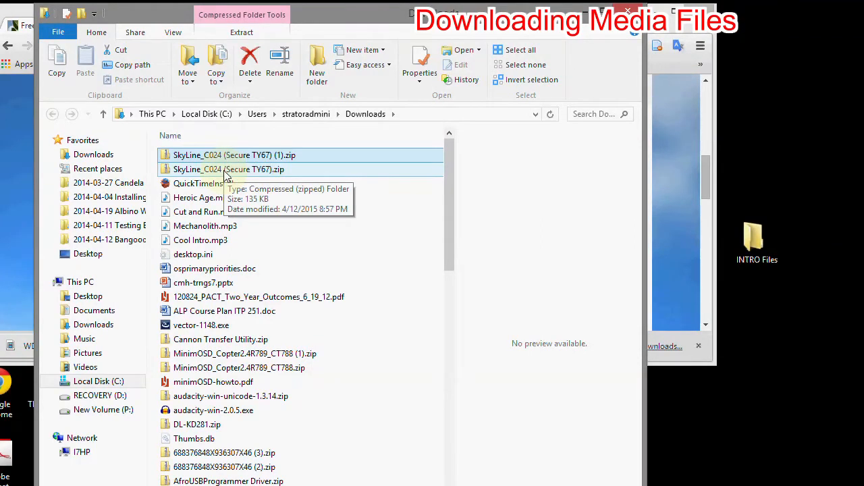
{"action": "left_click_drag", "start_coordinate": [226, 174], "coordinate": [706, 243]}
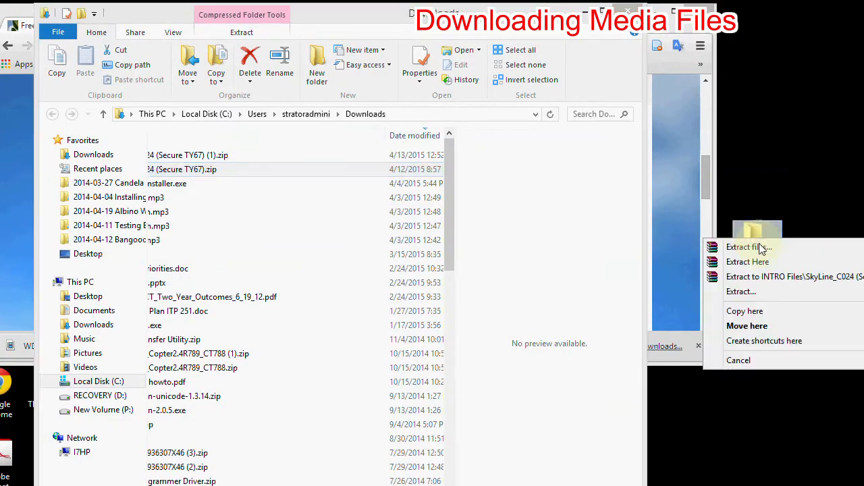
{"action": "left_click", "coordinate": [747, 327]}
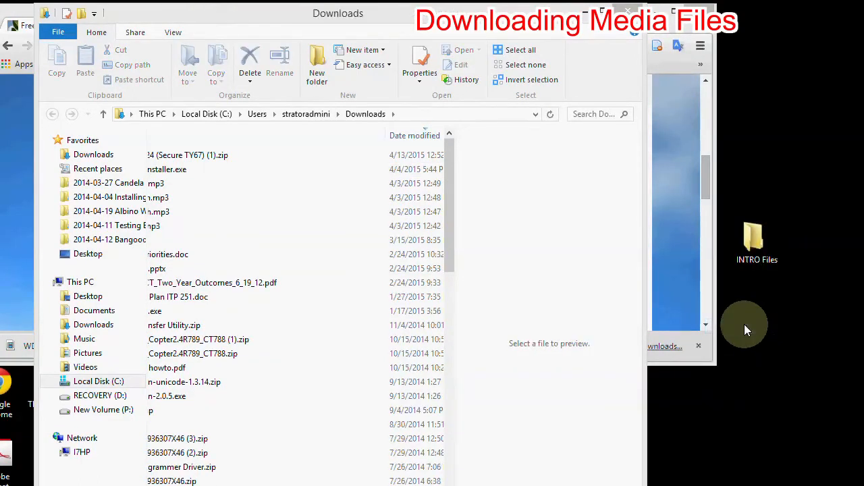
{"action": "left_click", "coordinate": [629, 10]}
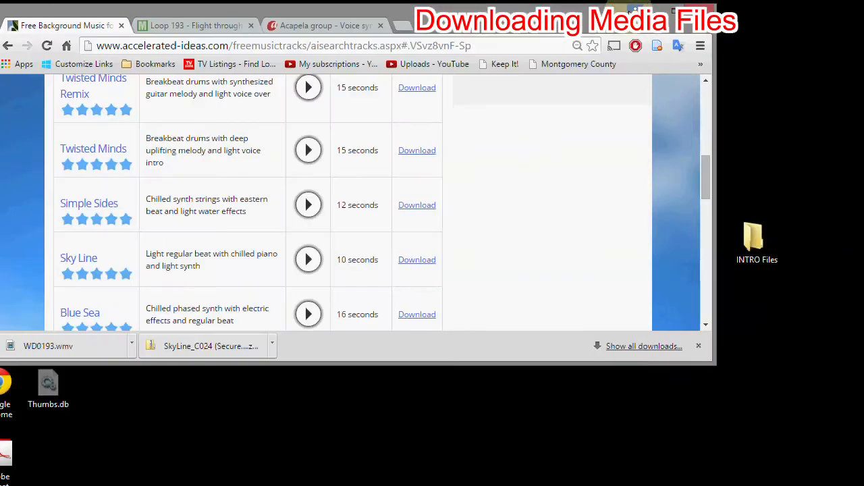
Open the INTRO Files folder and inspect the contents of SkyLine_C024 (Secure TY67).zip, returning to the folder.
{"action": "double_click", "coordinate": [749, 239]}
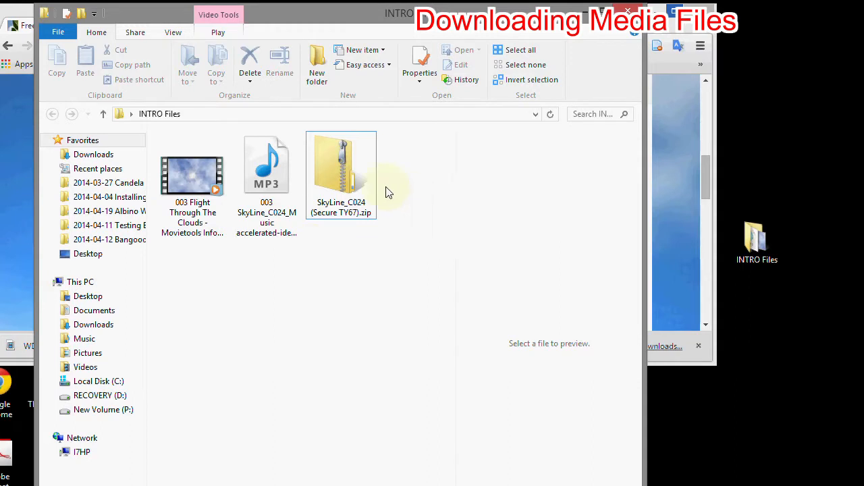
{"action": "double_click", "coordinate": [329, 164]}
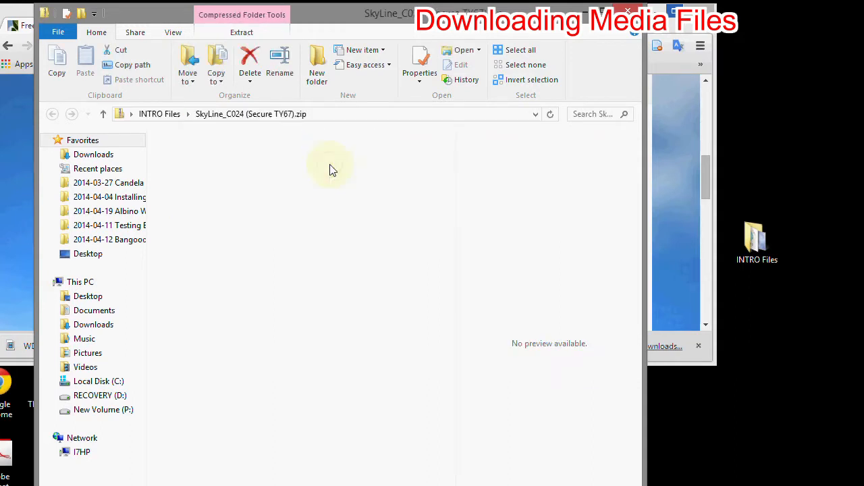
{"action": "left_click", "coordinate": [197, 156]}
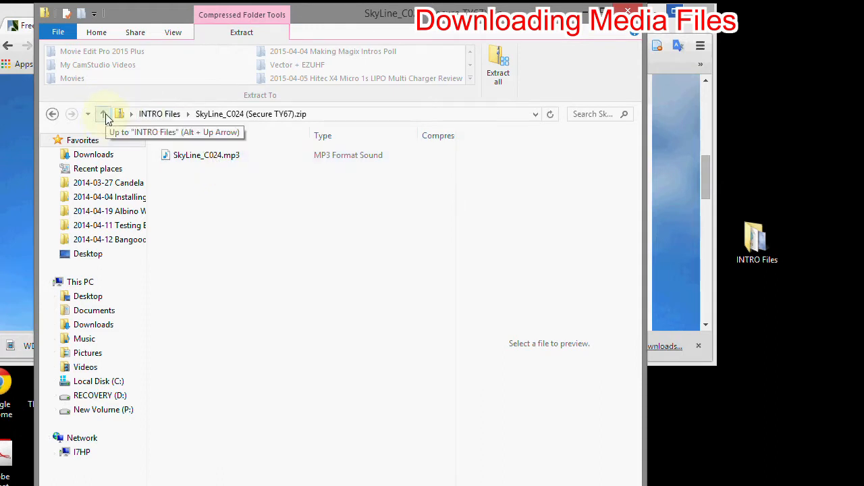
{"action": "left_click", "coordinate": [103, 114]}
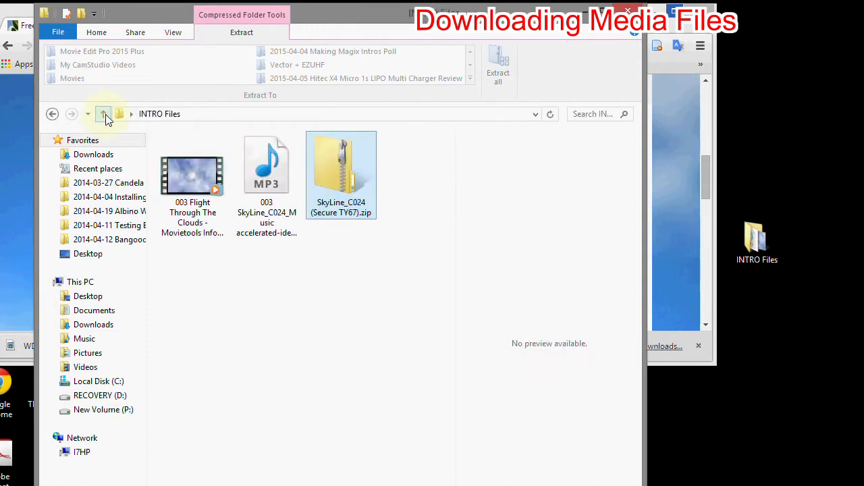
Delete SkyLine_C024 (Secure TY67).zip from the INTRO Files folder.
{"action": "right_click", "coordinate": [335, 152]}
{"action": "left_click", "coordinate": [385, 419]}
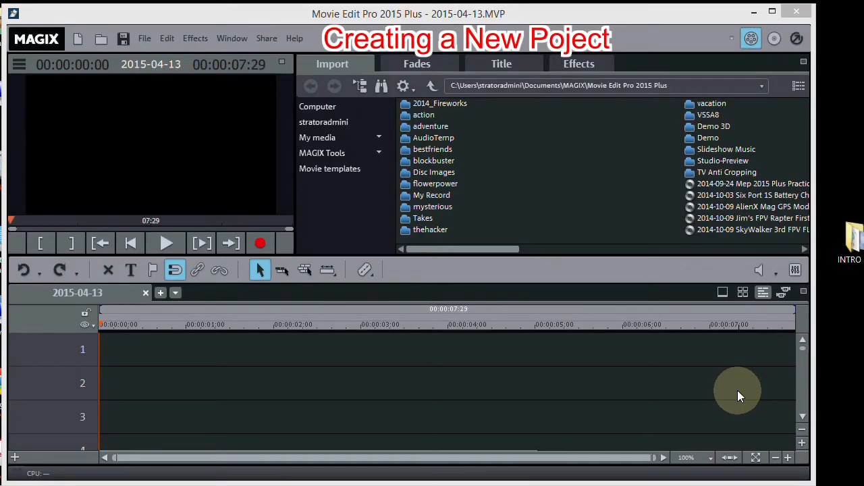
Check the media files in the desktop's INTRO Files folder and close it.
{"action": "double_click", "coordinate": [852, 237]}
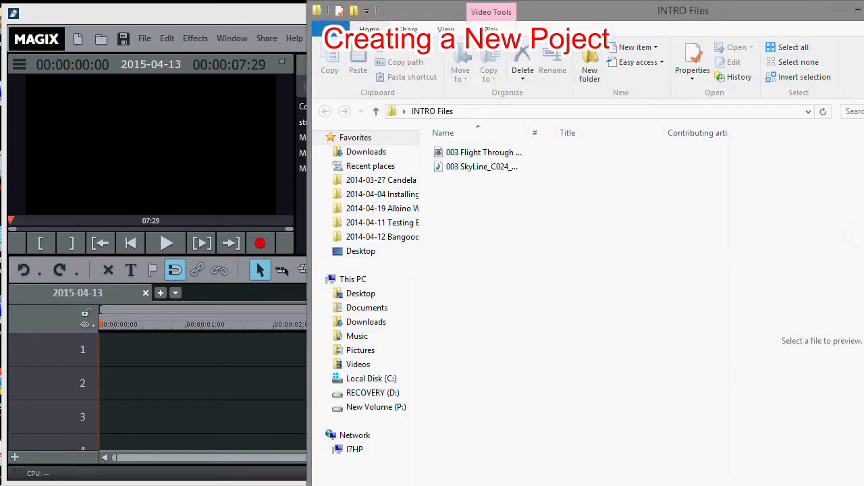
{"action": "key", "text": "alt+F4"}
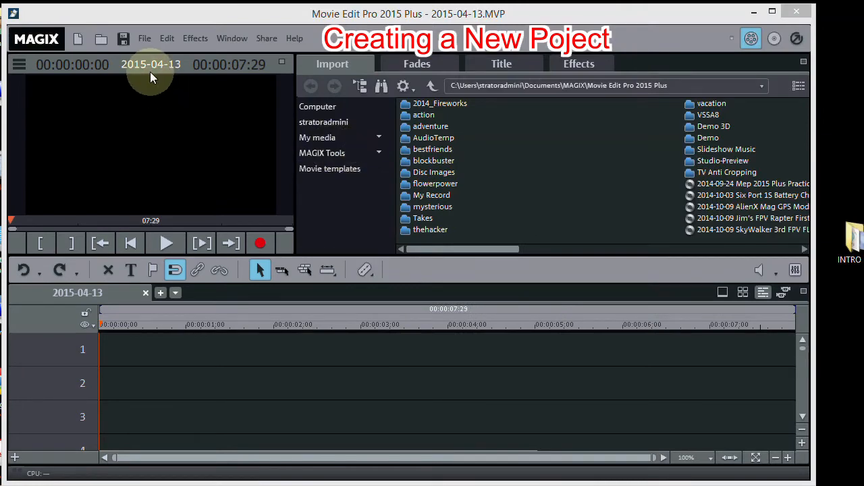
Create a new project named "2015-04-18 Magix Movie Edit Pro INTRO Tutorial 001".
{"action": "left_click", "coordinate": [143, 37]}
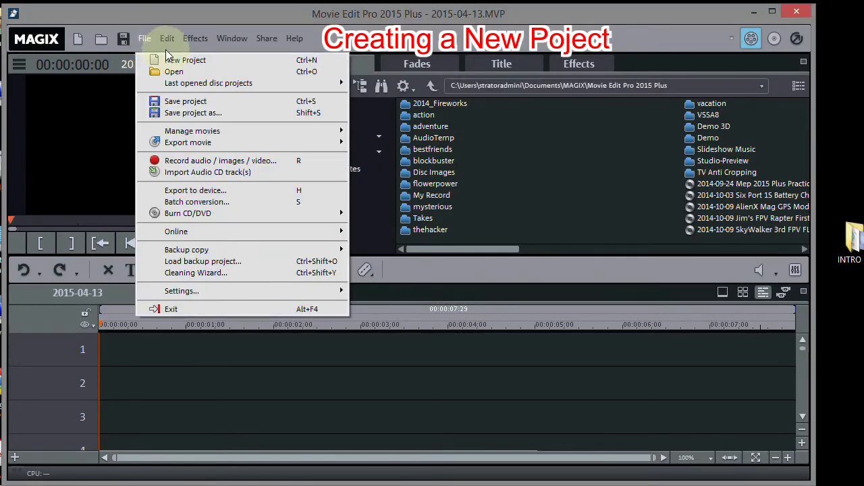
{"action": "mouse_move", "coordinate": [167, 37]}
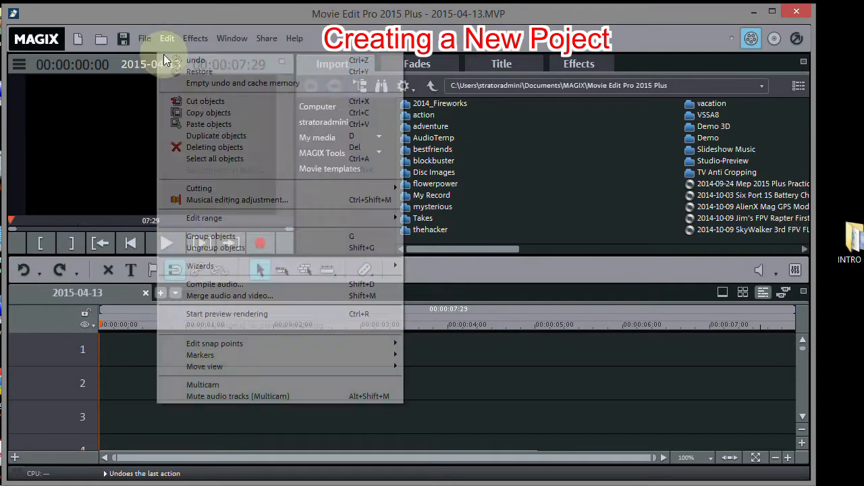
{"action": "left_click", "coordinate": [163, 59]}
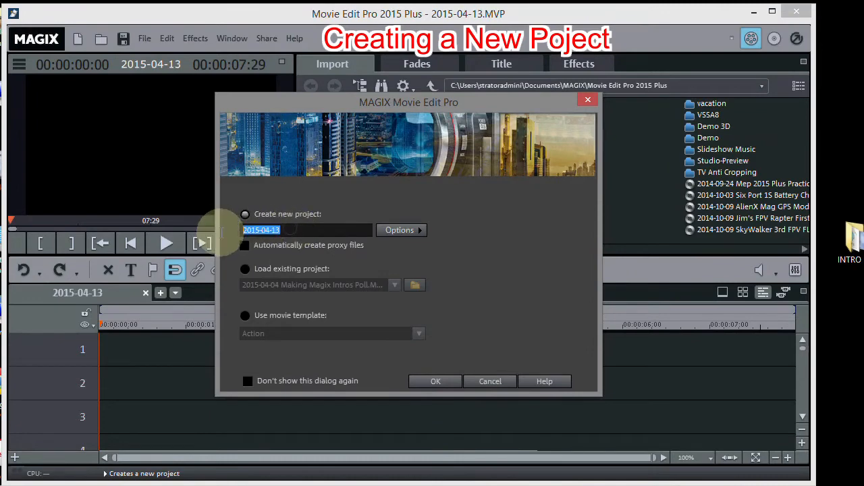
{"action": "type", "text": "Magix Movie Edit Pro INTRO Tutorial 001"}
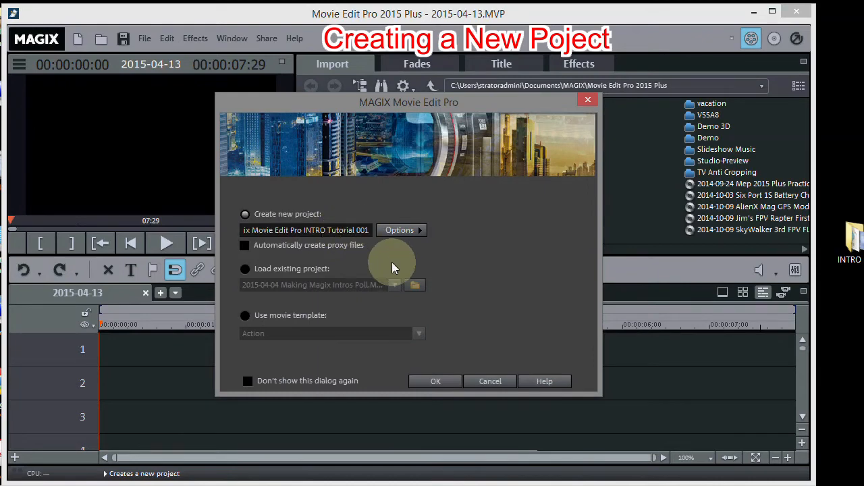
{"action": "left_click", "coordinate": [435, 382]}
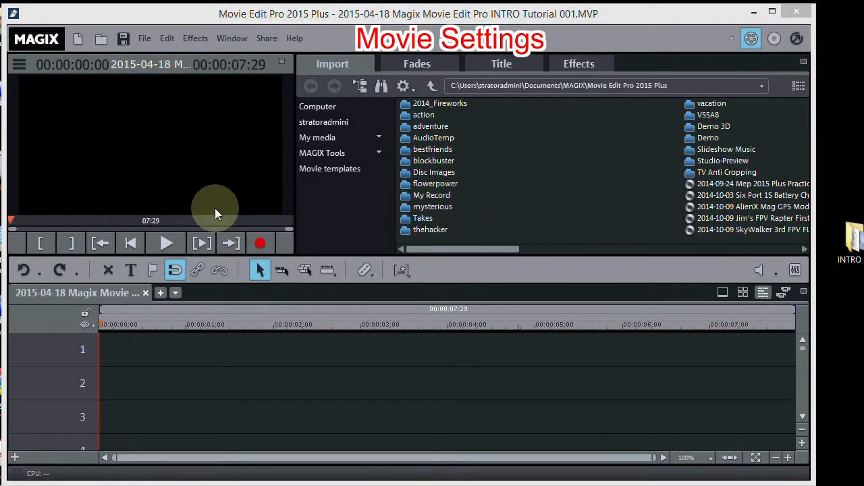
Confirm the movie settings with 32 tracks, 48000 Hz audio and the NTSC HDTV 1080i 16:9 (1920x1080; 29.97fps) video preset.
{"action": "left_click", "coordinate": [142, 39]}
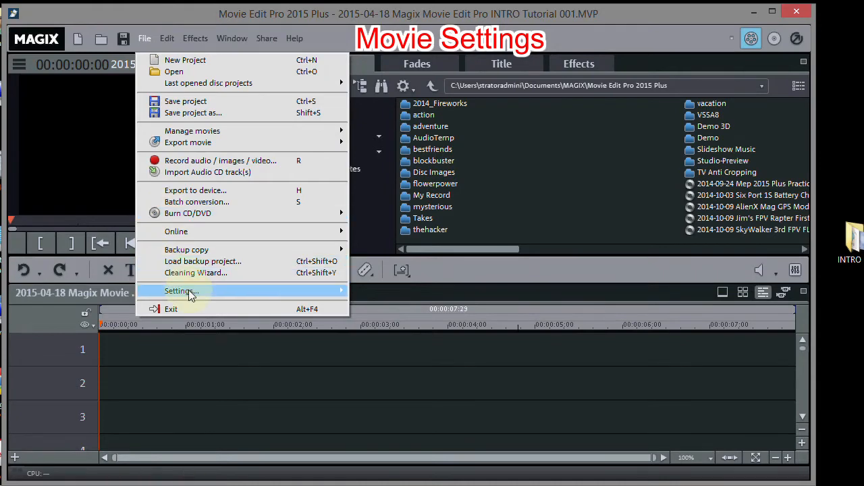
{"action": "mouse_move", "coordinate": [190, 294]}
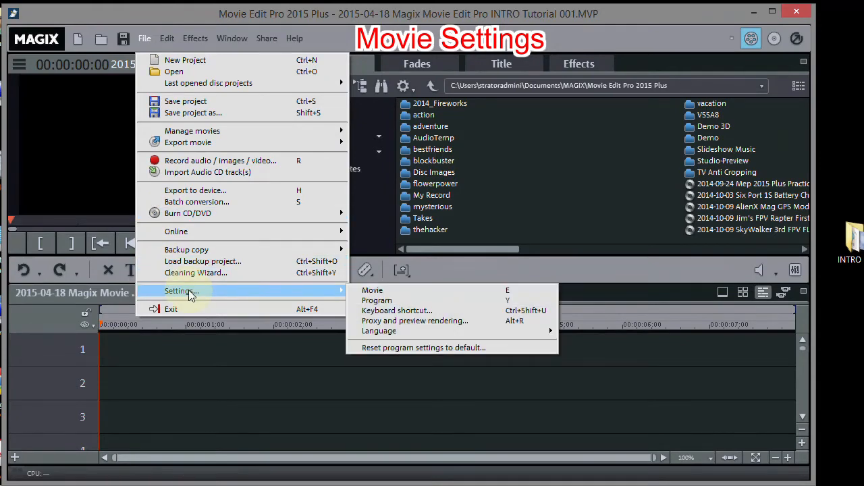
{"action": "left_click", "coordinate": [375, 290]}
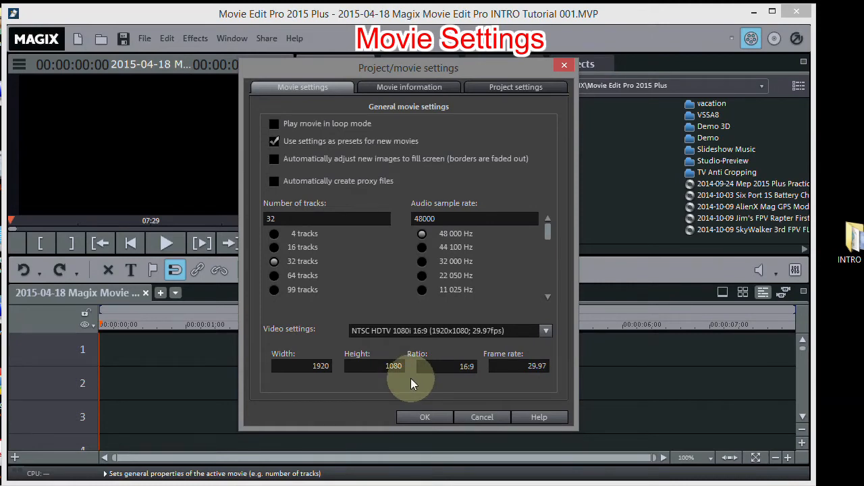
{"action": "left_click", "coordinate": [425, 417]}
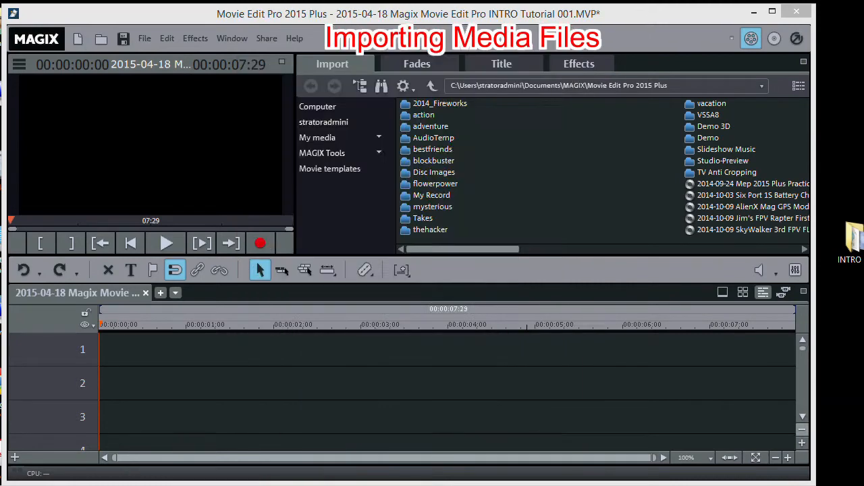
Import the 003 SkyLine_C024 music file from the INTRO Files folder to the start of track 1.
{"action": "double_click", "coordinate": [854, 243]}
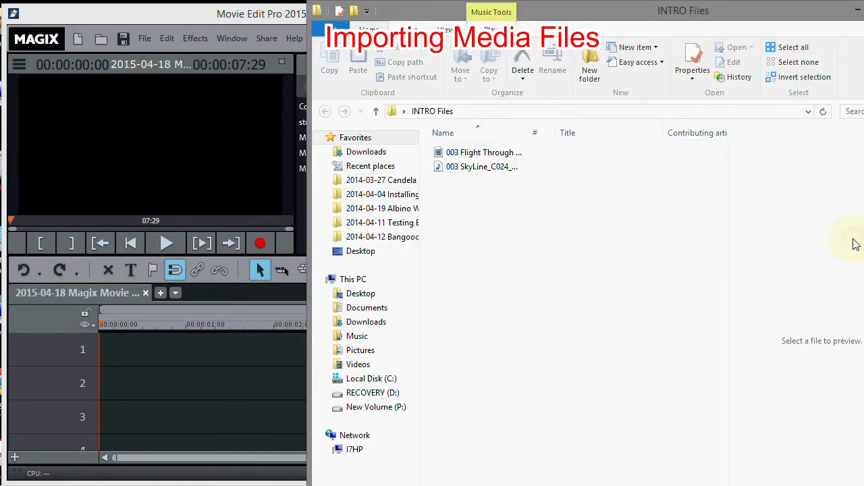
{"action": "left_click_drag", "start_coordinate": [546, 15], "coordinate": [861, 73]}
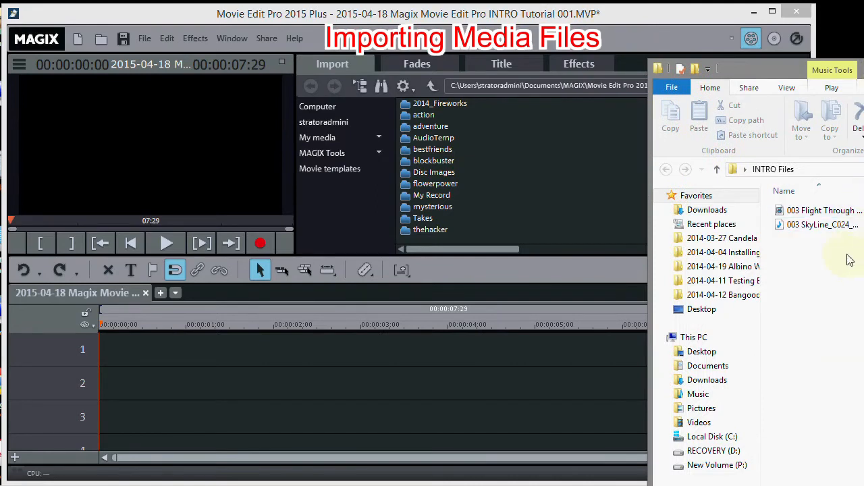
{"action": "left_click", "coordinate": [831, 227]}
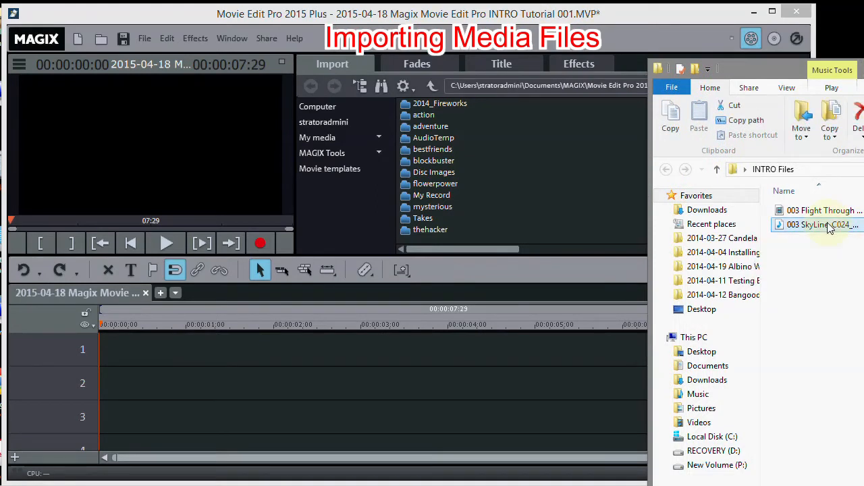
{"action": "left_click_drag", "start_coordinate": [831, 228], "coordinate": [118, 344]}
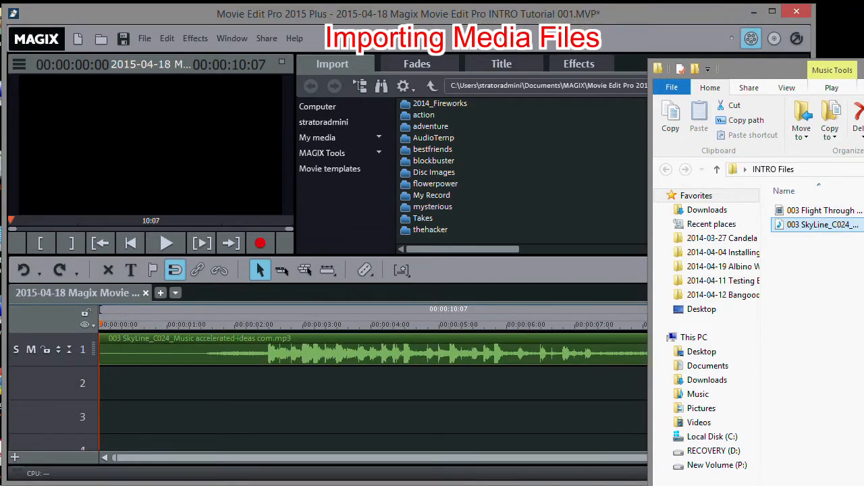
Import 003 Flight Through The Clouds - Movietools Info.wmv to the start of track 2 without adjusting the movie to its resolution.
{"action": "left_click", "coordinate": [814, 211], "text": "ctrl"}
{"action": "left_click", "coordinate": [814, 213]}
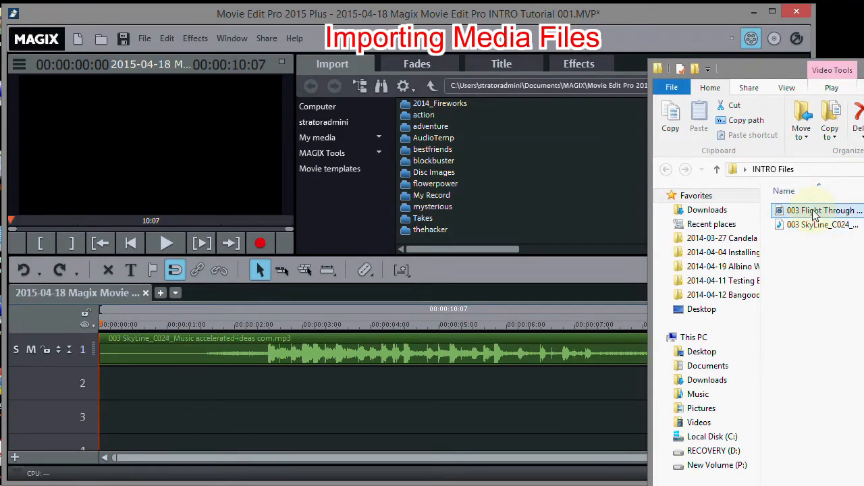
{"action": "left_click_drag", "start_coordinate": [816, 214], "coordinate": [105, 379]}
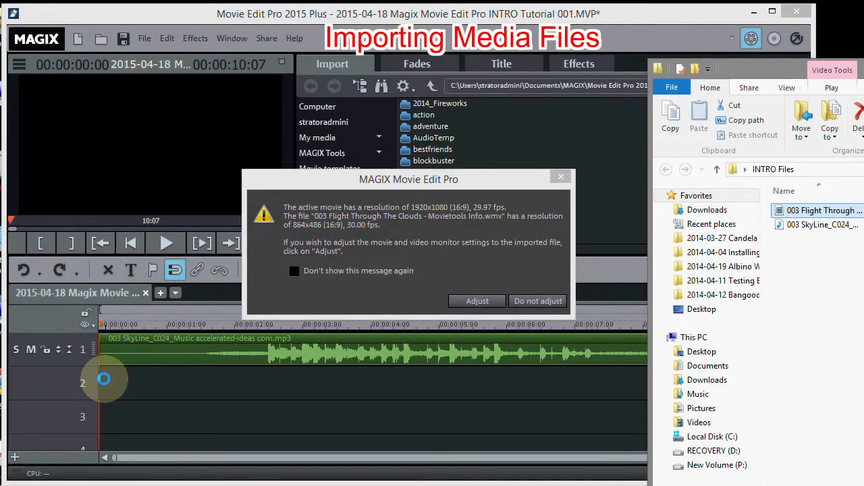
{"action": "left_click", "coordinate": [534, 302]}
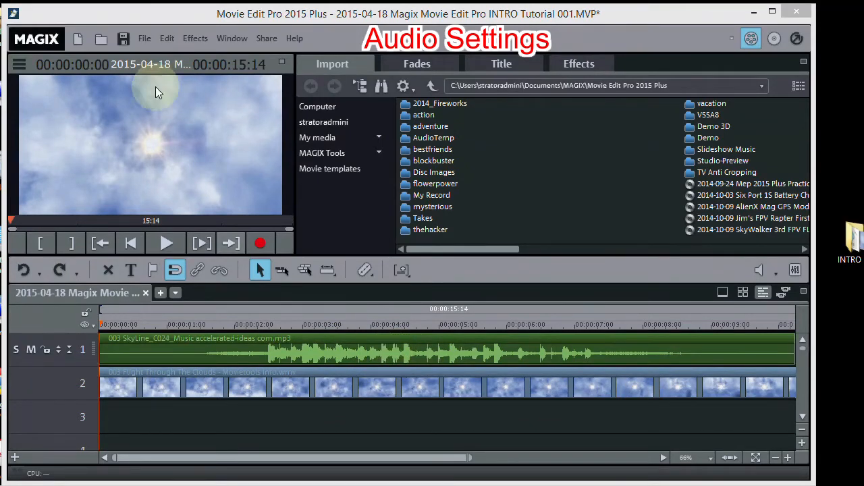
Open the program settings to review the audio options.
{"action": "left_click", "coordinate": [143, 38]}
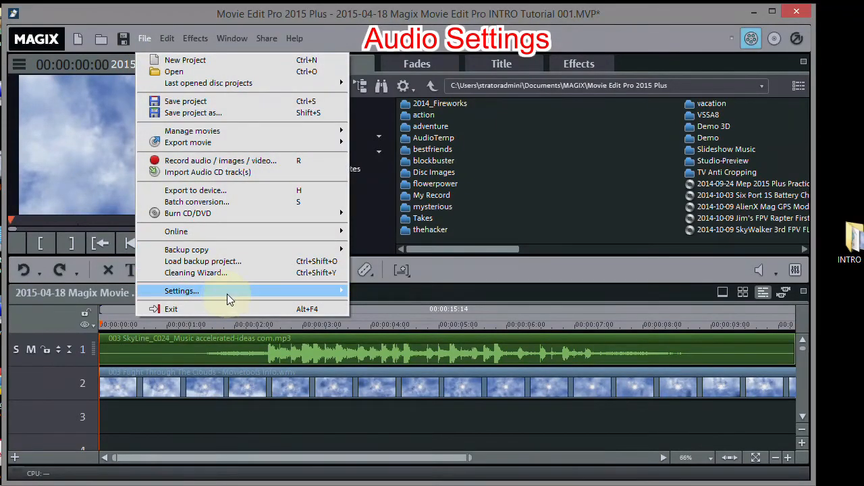
{"action": "mouse_move", "coordinate": [227, 294]}
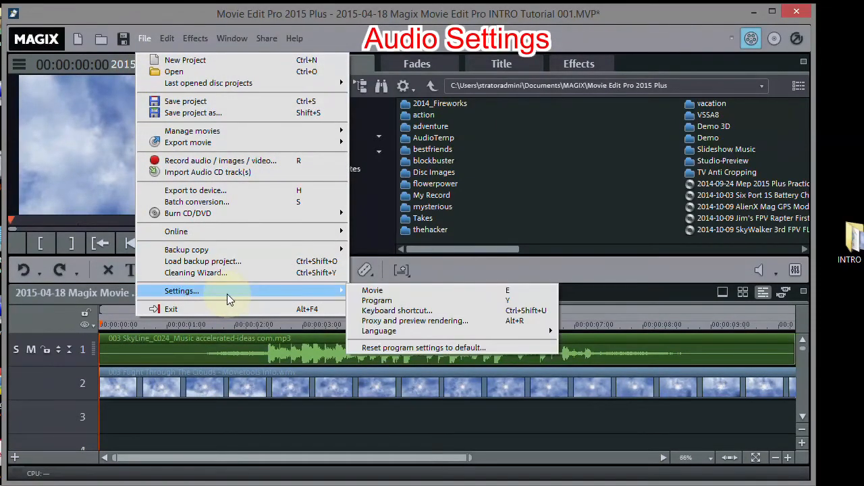
{"action": "left_click", "coordinate": [379, 301]}
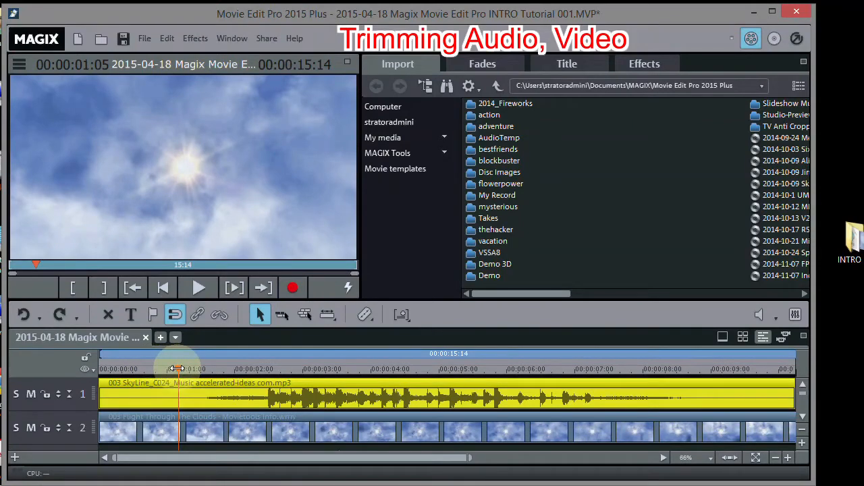
Play the movie from the start through the end of the music, then stop playback.
{"action": "left_click_drag", "start_coordinate": [179, 369], "coordinate": [100, 365]}
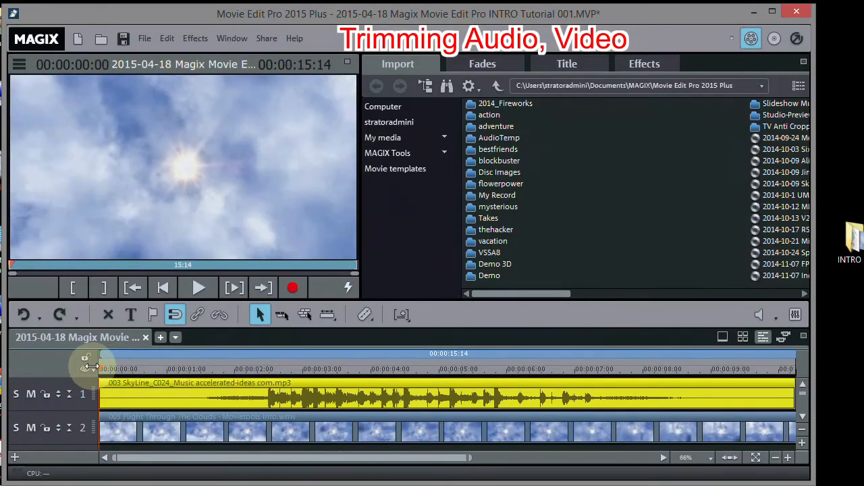
{"action": "left_click", "coordinate": [199, 287]}
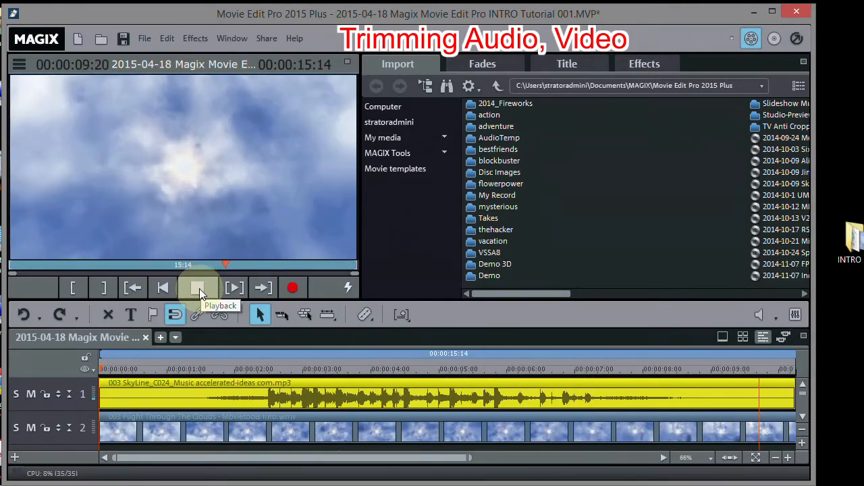
{"action": "left_click", "coordinate": [199, 288]}
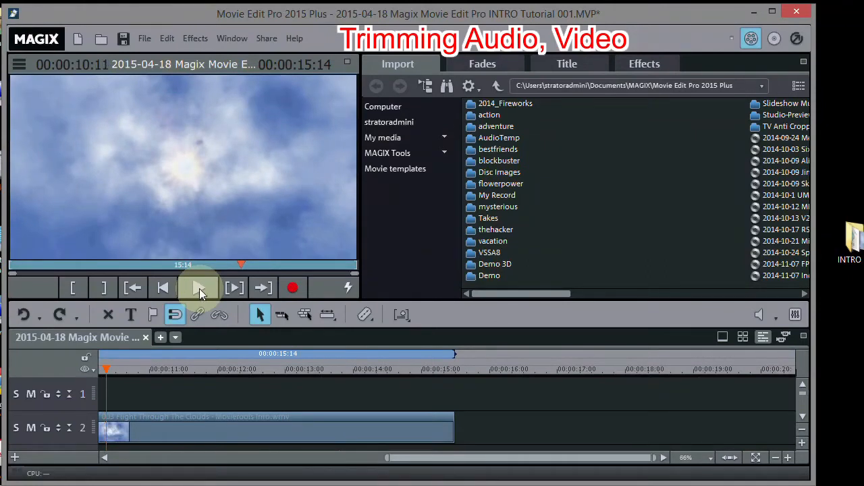
Split both the music and video clips at about 00:00:01:16, just before the music's waveform begins.
{"action": "left_click_drag", "start_coordinate": [425, 458], "coordinate": [48, 483]}
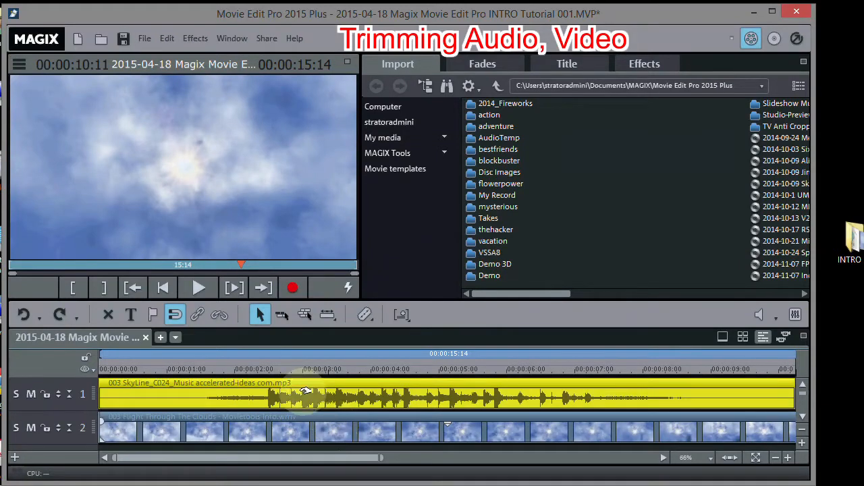
{"action": "left_click", "coordinate": [150, 370]}
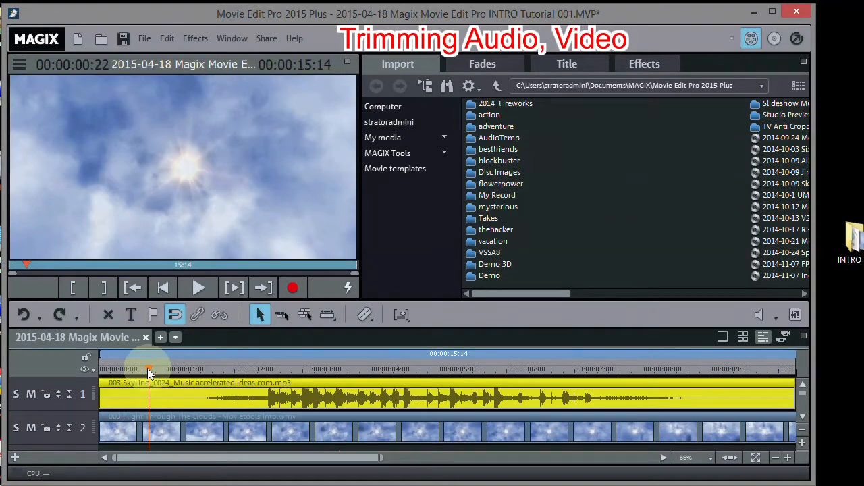
{"action": "key", "text": "space"}
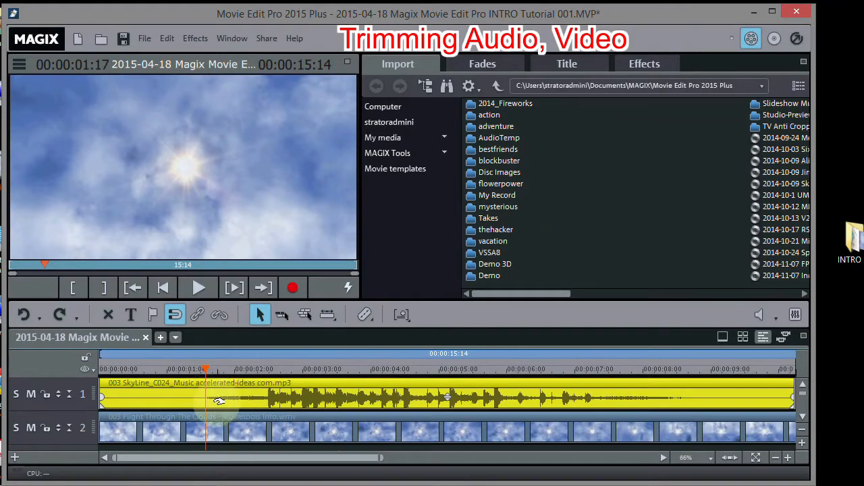
{"action": "left_click_drag", "start_coordinate": [206, 369], "coordinate": [202, 369]}
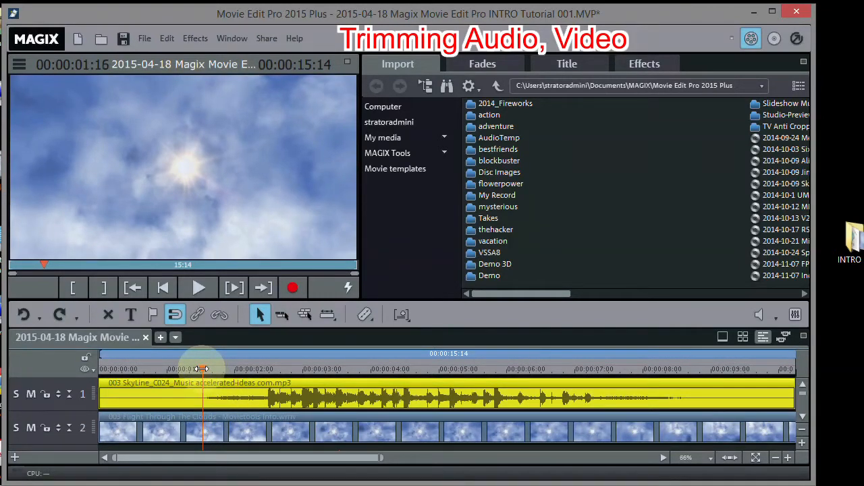
{"action": "left_click", "coordinate": [224, 447]}
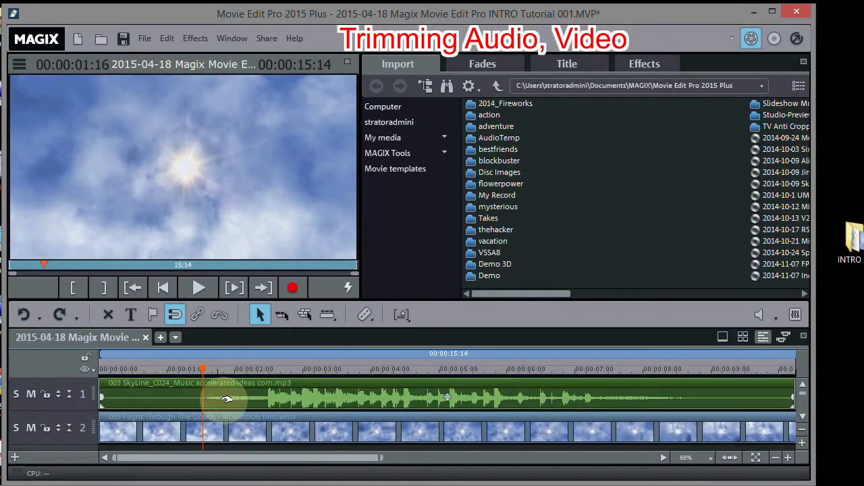
{"action": "left_click", "coordinate": [364, 315]}
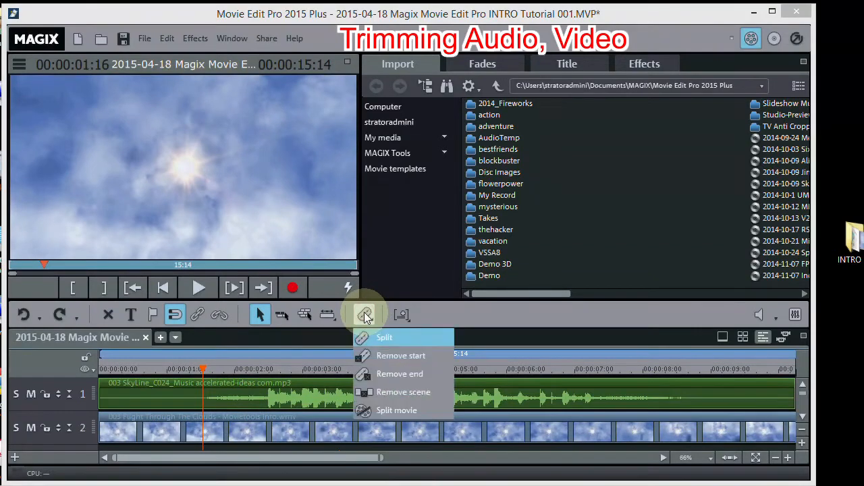
{"action": "left_click", "coordinate": [387, 338]}
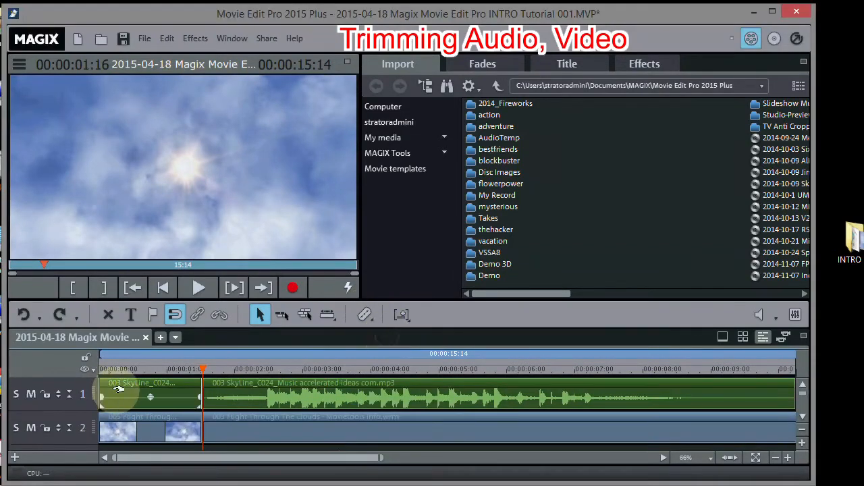
Delete the short music and video pieces before the split point.
{"action": "left_click", "coordinate": [162, 391]}
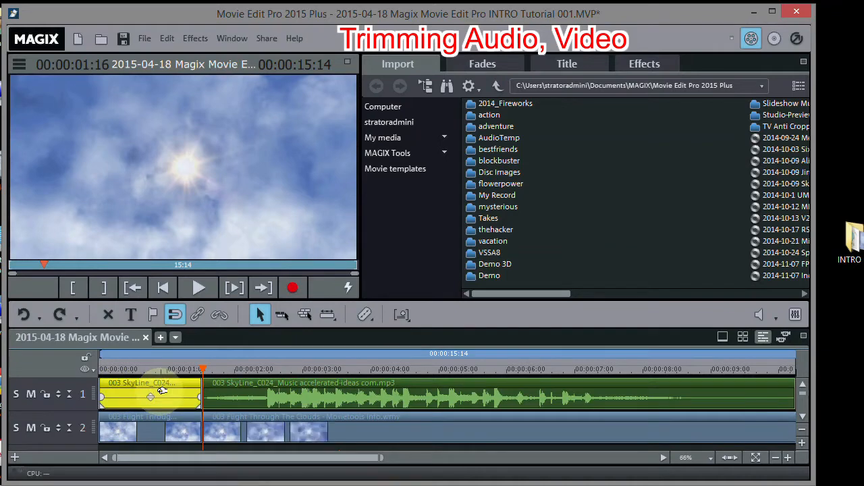
{"action": "key", "text": "Delete"}
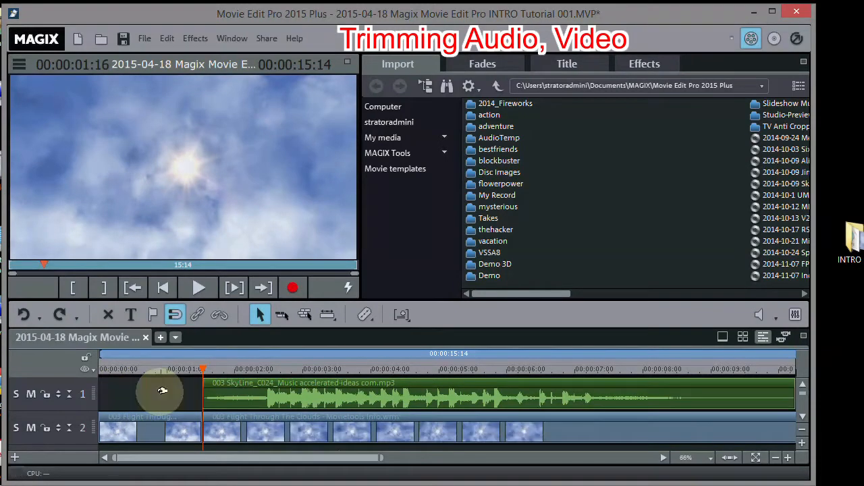
{"action": "left_click", "coordinate": [162, 430]}
{"action": "key", "text": "Delete"}
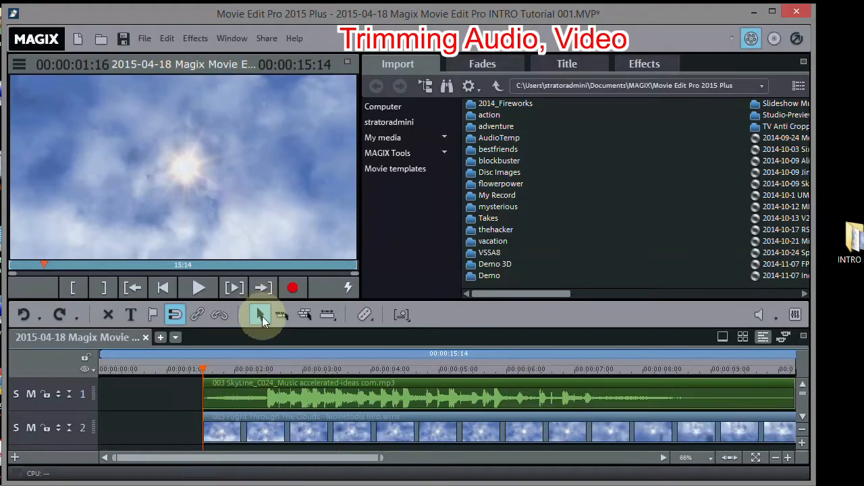
Move the remaining music and video clips together to the start of the timeline using the all-tracks mouse mode.
{"action": "left_click", "coordinate": [305, 316]}
{"action": "left_click_drag", "start_coordinate": [225, 391], "coordinate": [116, 375]}
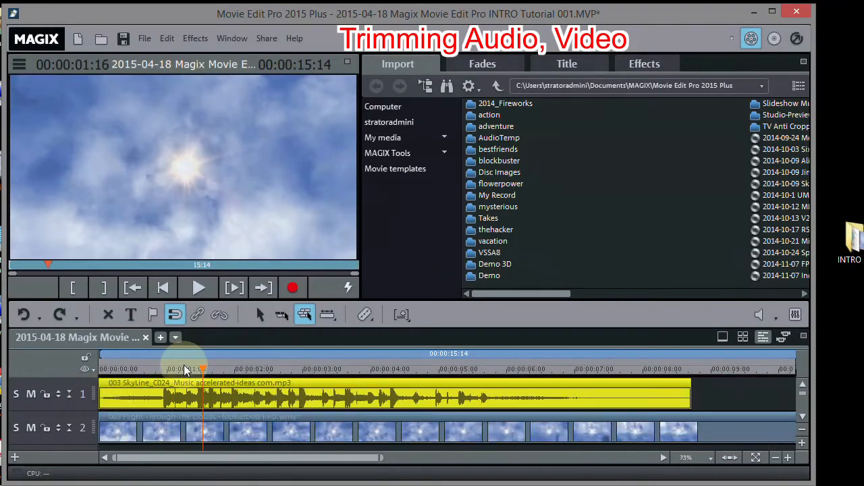
Switch to the single-object mouse mode and play the ending of the music from about 00:00:05:13.
{"action": "left_click_drag", "start_coordinate": [203, 368], "coordinate": [577, 365]}
{"action": "left_click", "coordinate": [259, 316]}
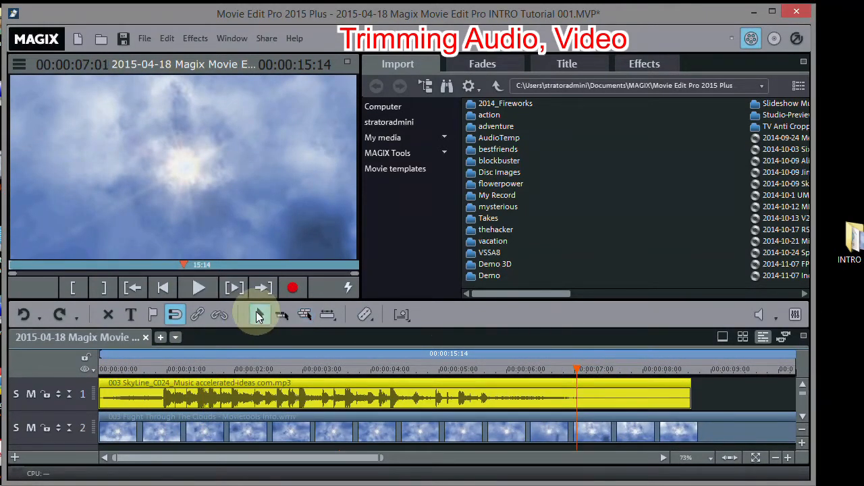
{"action": "left_click", "coordinate": [582, 368]}
{"action": "left_click_drag", "start_coordinate": [582, 368], "coordinate": [468, 358]}
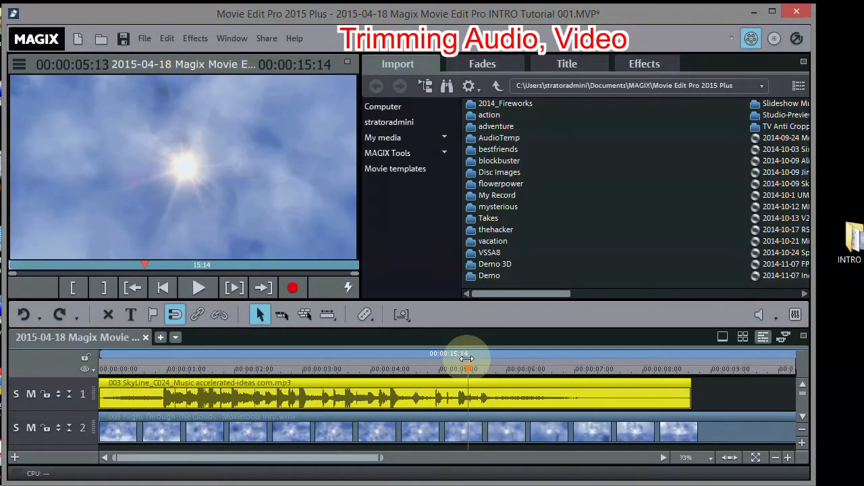
{"action": "key", "text": "space"}
{"action": "key", "text": "space"}
With no clip selected, split both the music and video at 00:00:07:02, where the music fades out.
{"action": "left_click", "coordinate": [575, 368]}
{"action": "left_click_drag", "start_coordinate": [575, 369], "coordinate": [579, 369]}
{"action": "left_click", "coordinate": [364, 316]}
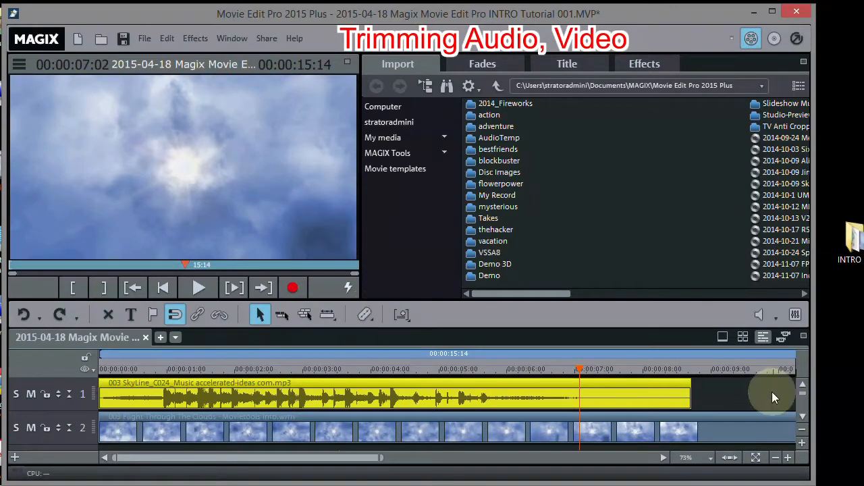
{"action": "left_click", "coordinate": [735, 391]}
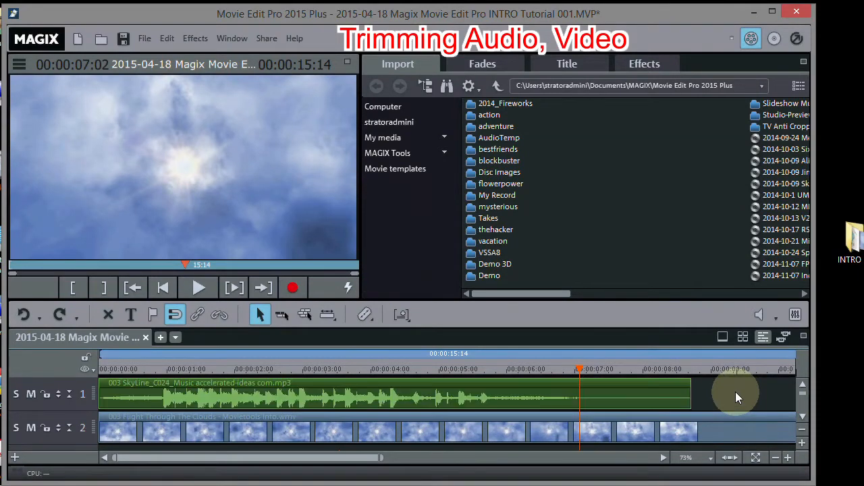
{"action": "left_click", "coordinate": [366, 316]}
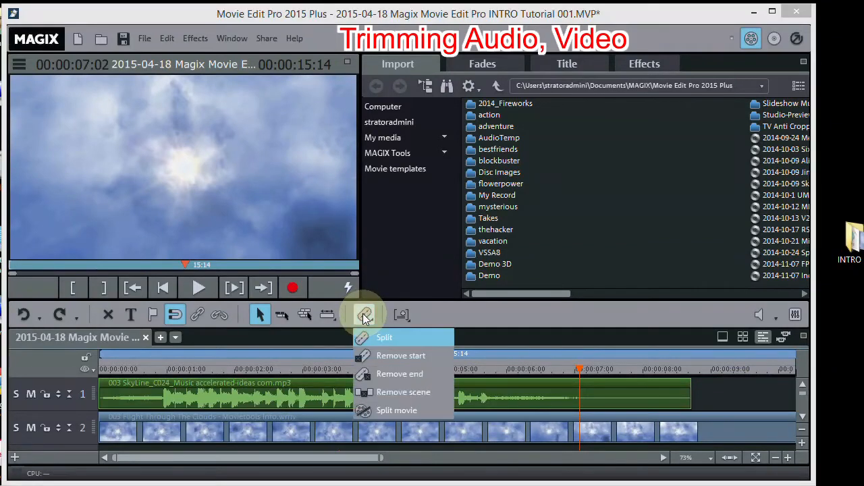
{"action": "left_click", "coordinate": [411, 338]}
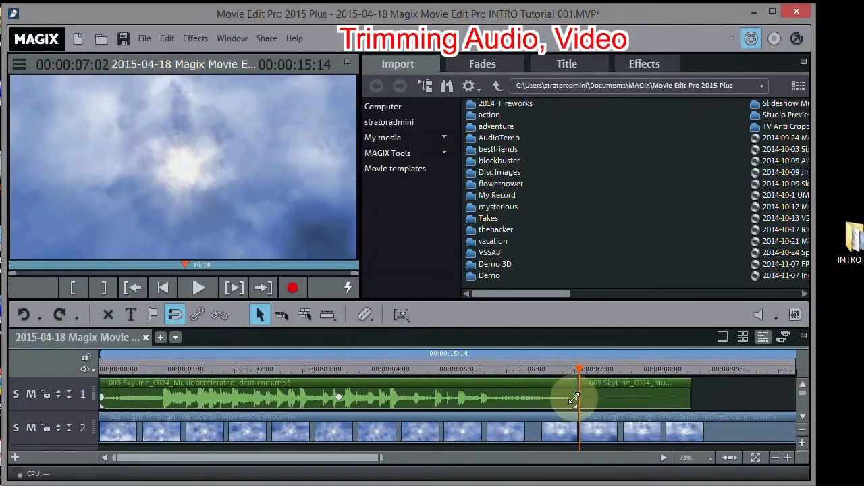
Delete the leftover music and video pieces after the split at 00:00:07:02.
{"action": "left_click", "coordinate": [630, 394]}
{"action": "key", "text": "Delete"}
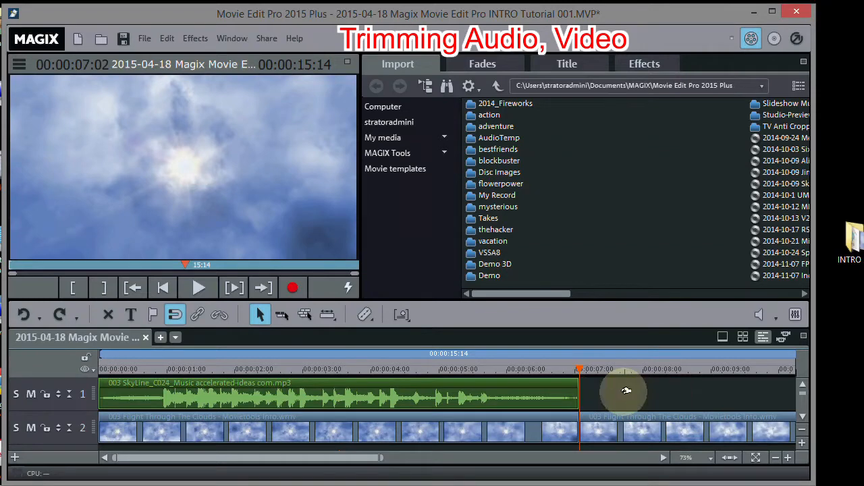
{"action": "left_click", "coordinate": [647, 430]}
{"action": "key", "text": "Delete"}
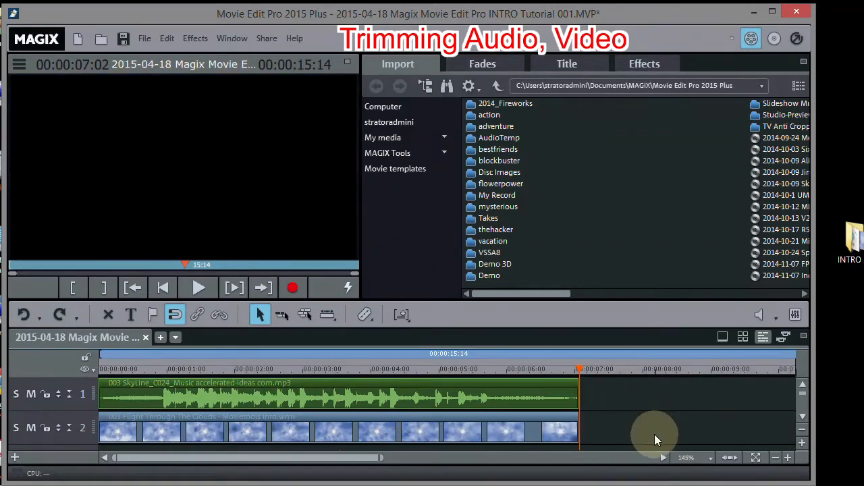
Fit the whole trimmed movie in the timeline and play it from the start.
{"action": "left_click", "coordinate": [730, 459]}
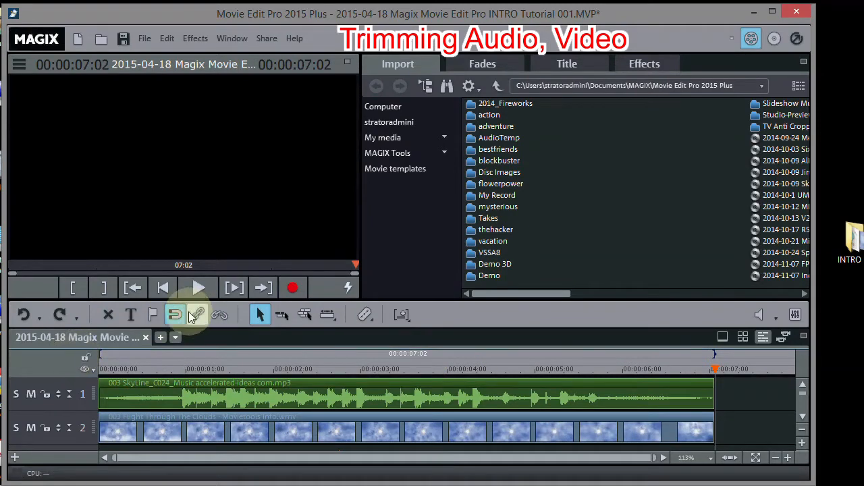
{"action": "left_click", "coordinate": [162, 288]}
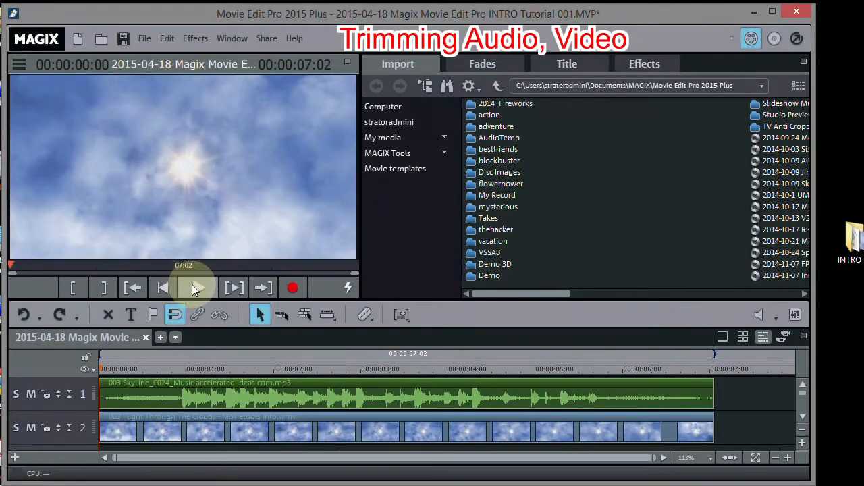
{"action": "left_click", "coordinate": [198, 288]}
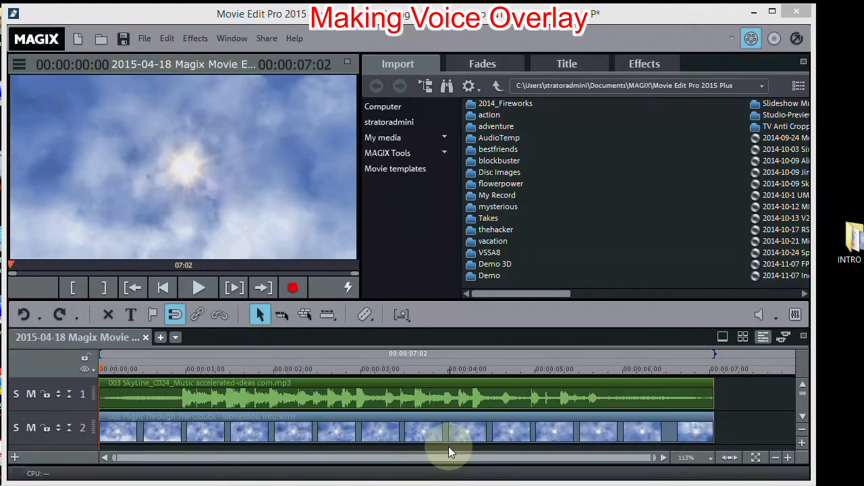
Switch to the Acapela Group page in Chrome and generate speech for "Welcome to my channel" with the Sharon voice.
{"action": "left_click", "coordinate": [279, 485]}
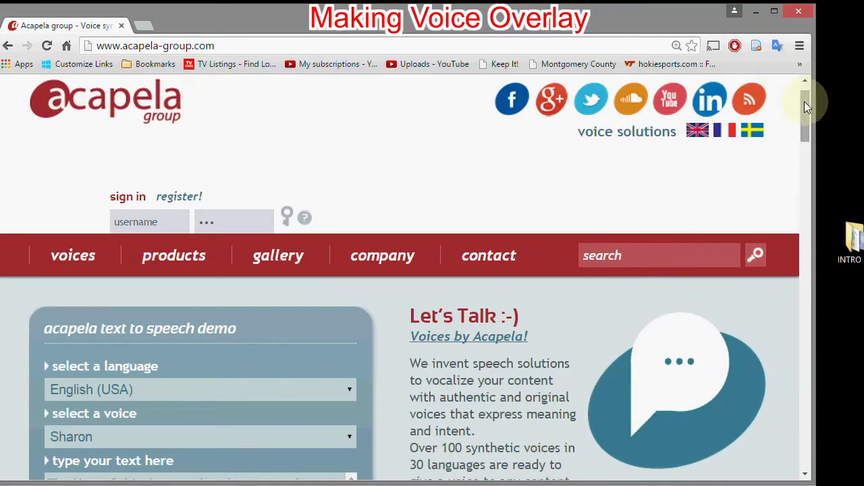
{"action": "left_click_drag", "start_coordinate": [805, 119], "coordinate": [797, 149]}
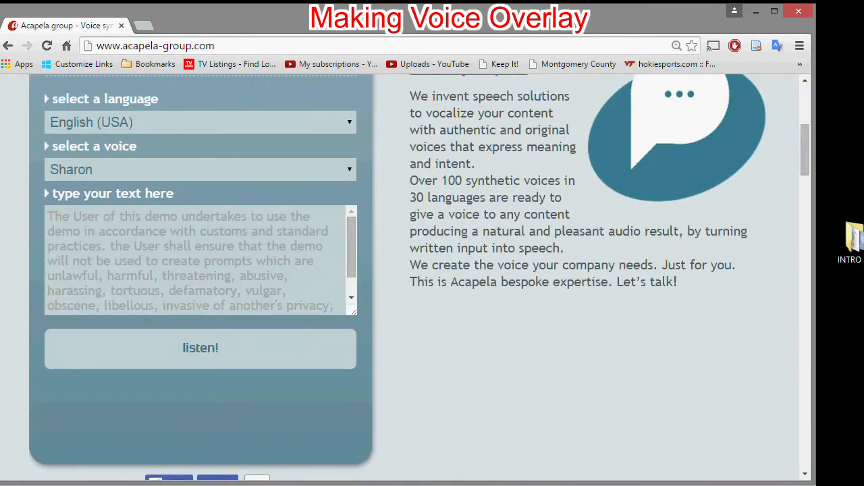
{"action": "left_click", "coordinate": [58, 220]}
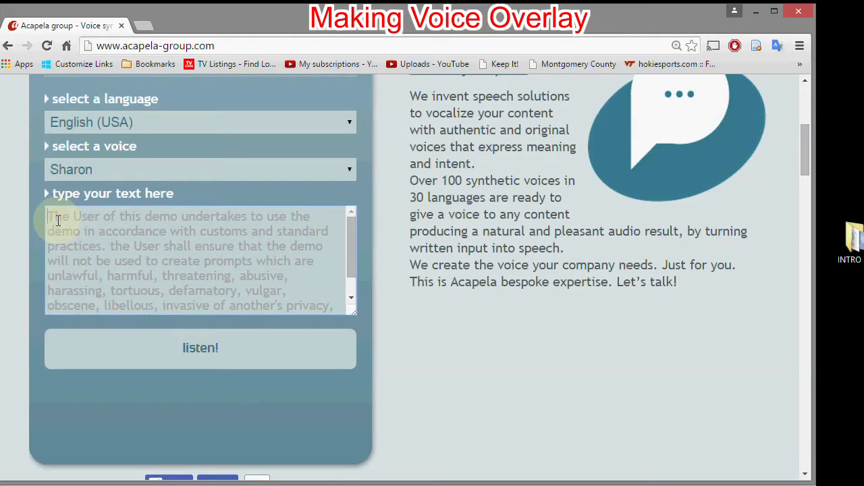
{"action": "type", "text": "Welco"}
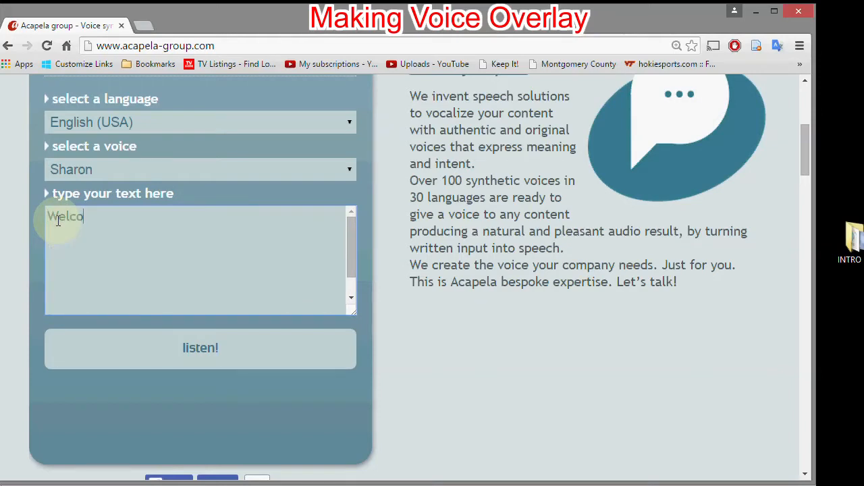
{"action": "type", "text": "me to my"}
{"action": "type", "text": "channel"}
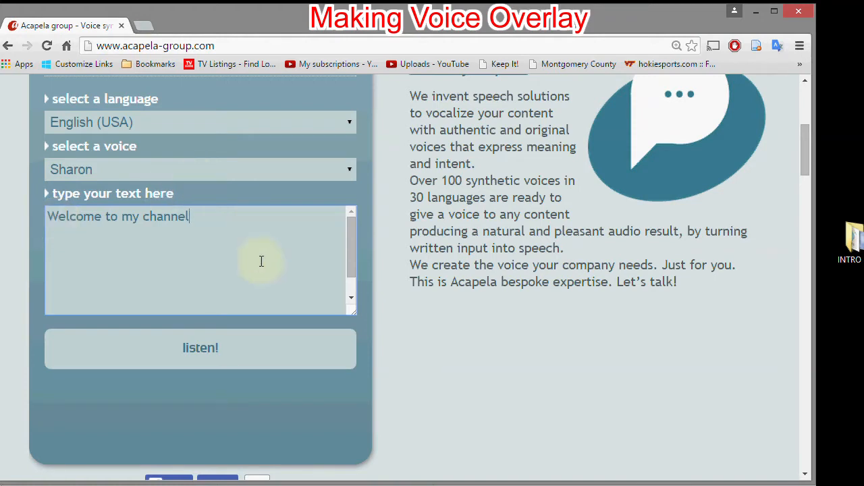
{"action": "left_click", "coordinate": [199, 351]}
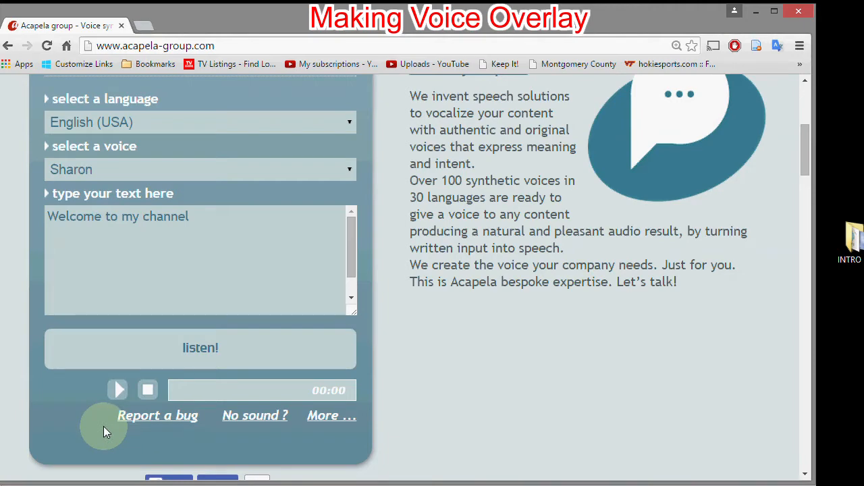
Open the source of the text-to-speech demo frame and copy the MP3 address assigned to myPhpVar.
{"action": "right_click", "coordinate": [85, 389]}
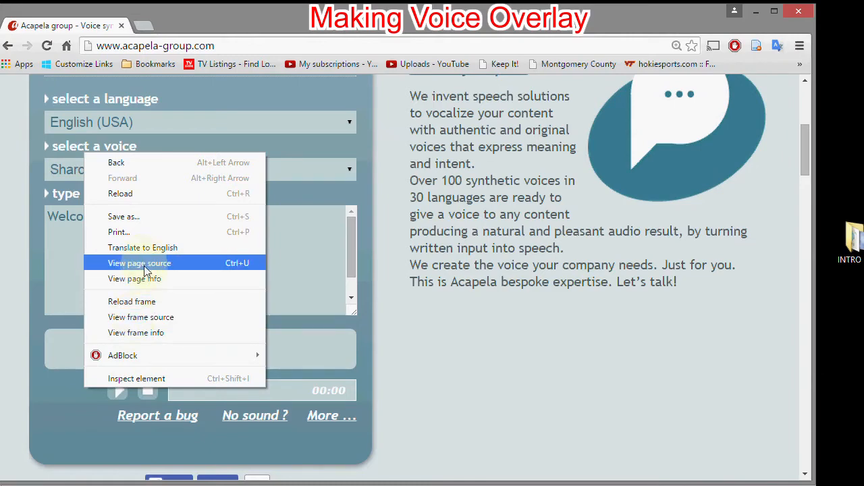
{"action": "left_click", "coordinate": [132, 317]}
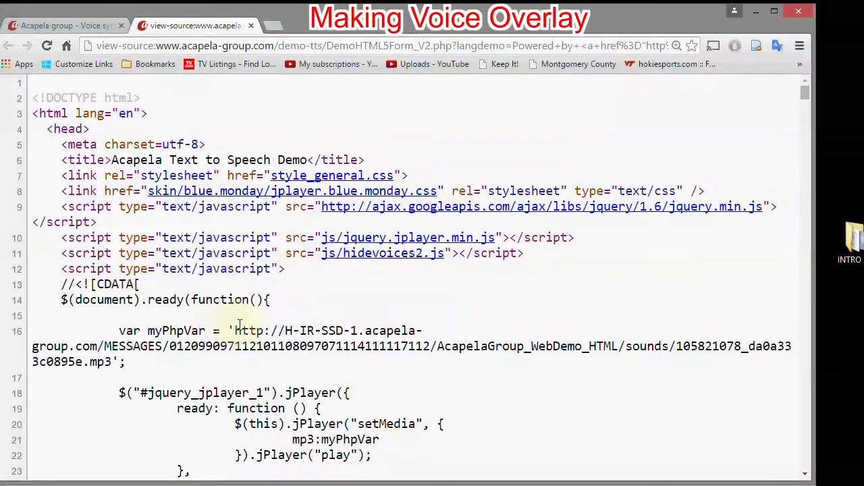
{"action": "left_click_drag", "start_coordinate": [234, 332], "coordinate": [113, 363]}
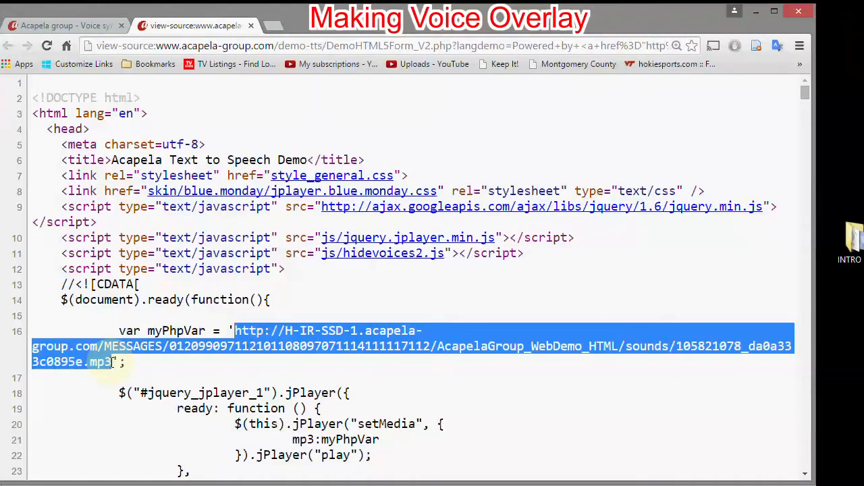
Open the copied MP3 address in a new browser tab and play the speech audio.
{"action": "left_click", "coordinate": [271, 26]}
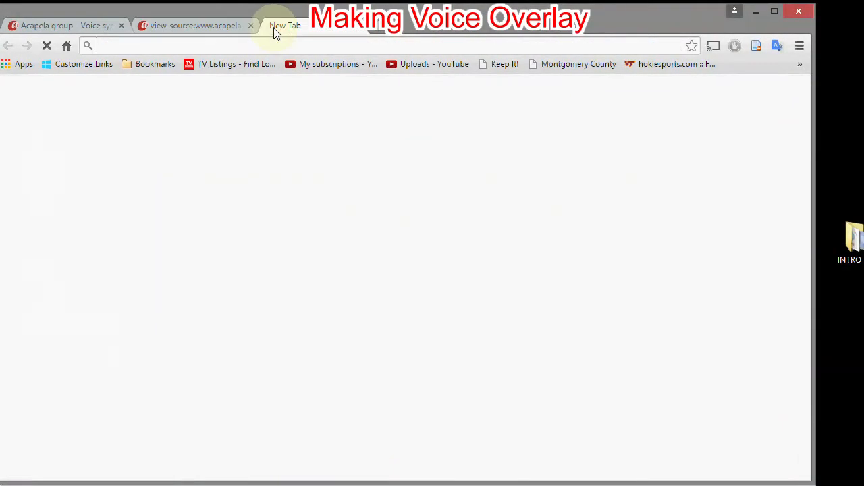
{"action": "left_click", "coordinate": [104, 45]}
{"action": "key", "text": "ctrl+v"}
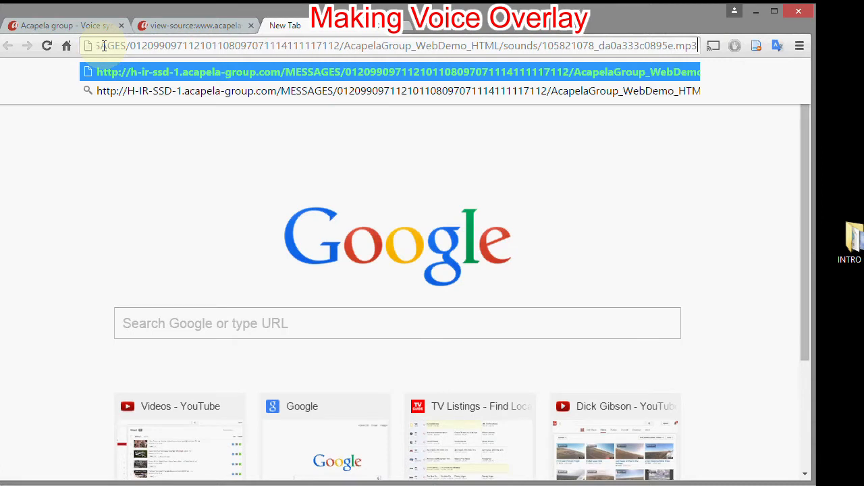
{"action": "key", "text": "Return"}
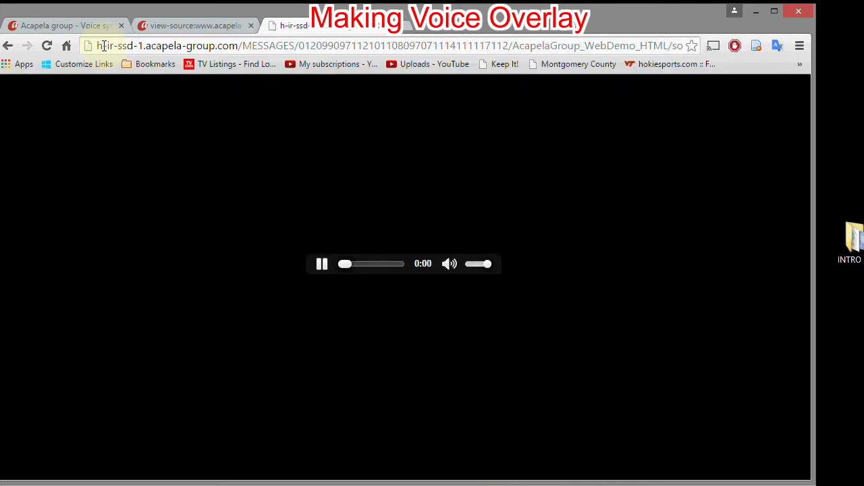
{"action": "left_click", "coordinate": [319, 264]}
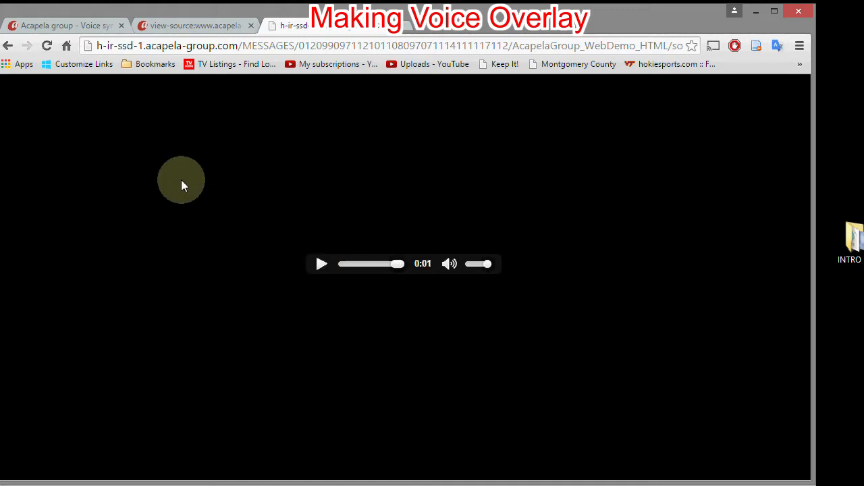
Save the speech audio as Welcome.mp3 in the INTRO Files folder on the Desktop and close the browser.
{"action": "right_click", "coordinate": [181, 184]}
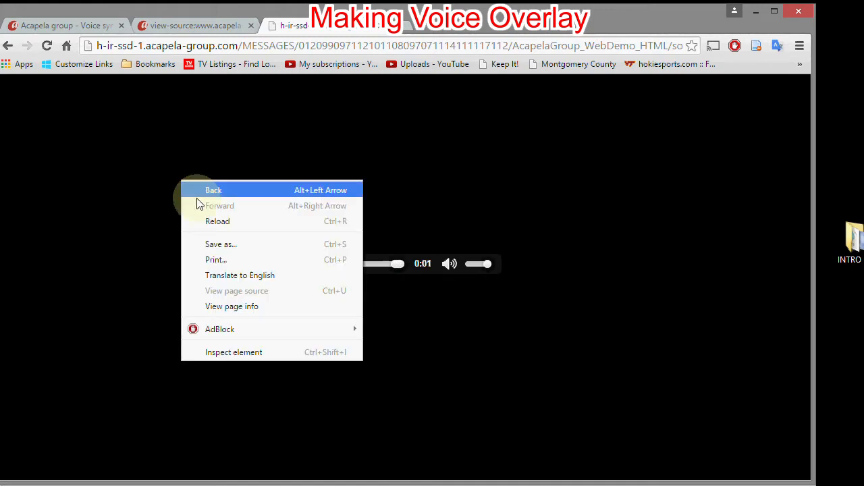
{"action": "left_click", "coordinate": [225, 246]}
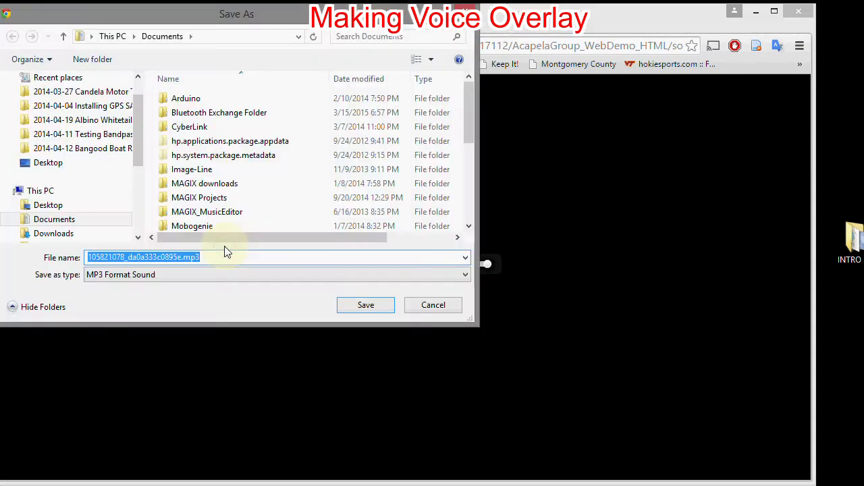
{"action": "left_click", "coordinate": [181, 258]}
{"action": "left_click_drag", "start_coordinate": [180, 259], "coordinate": [85, 258]}
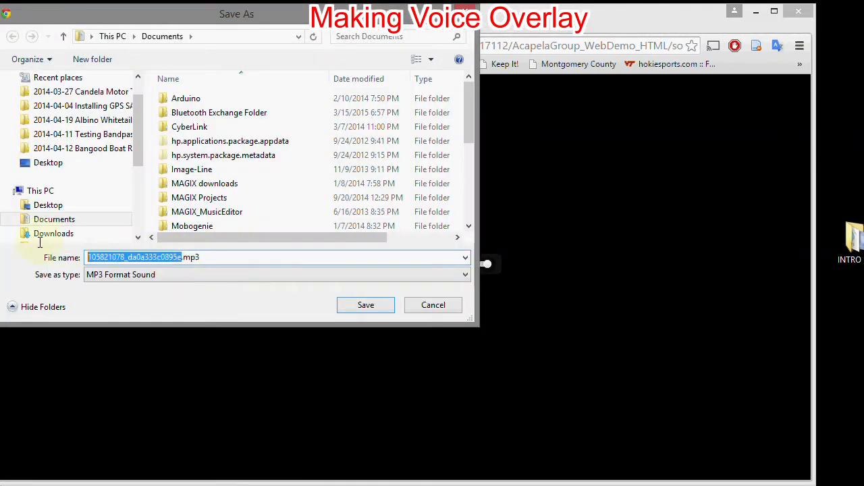
{"action": "type", "text": "Welcom"}
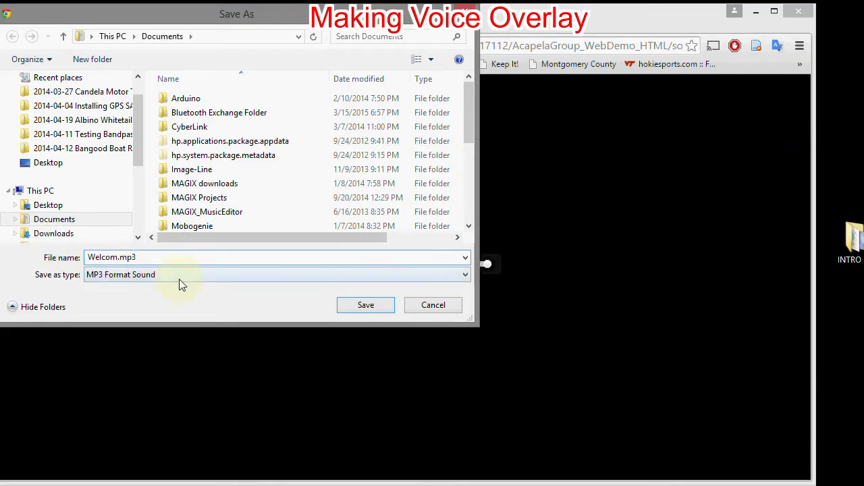
{"action": "type", "text": "e"}
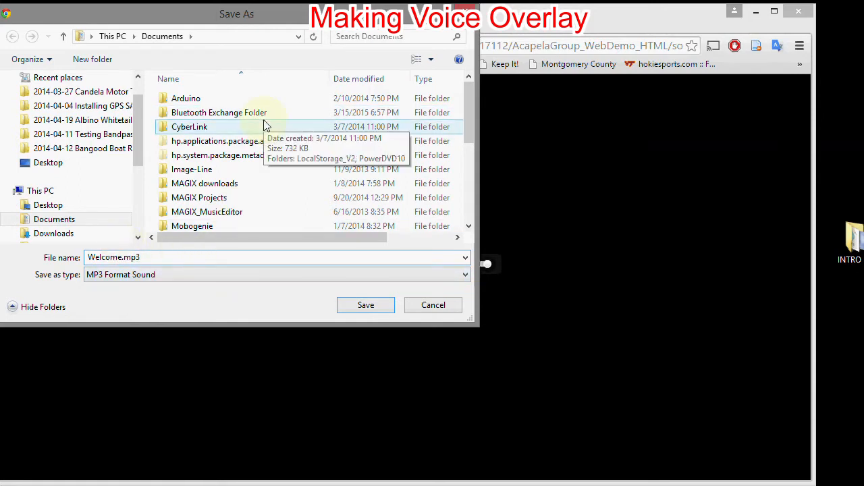
{"action": "left_click", "coordinate": [48, 163]}
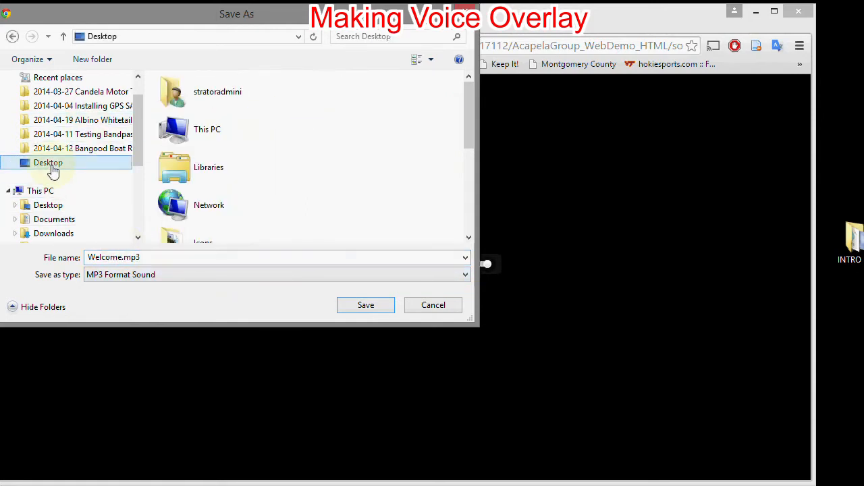
{"action": "left_click_drag", "start_coordinate": [472, 111], "coordinate": [460, 165]}
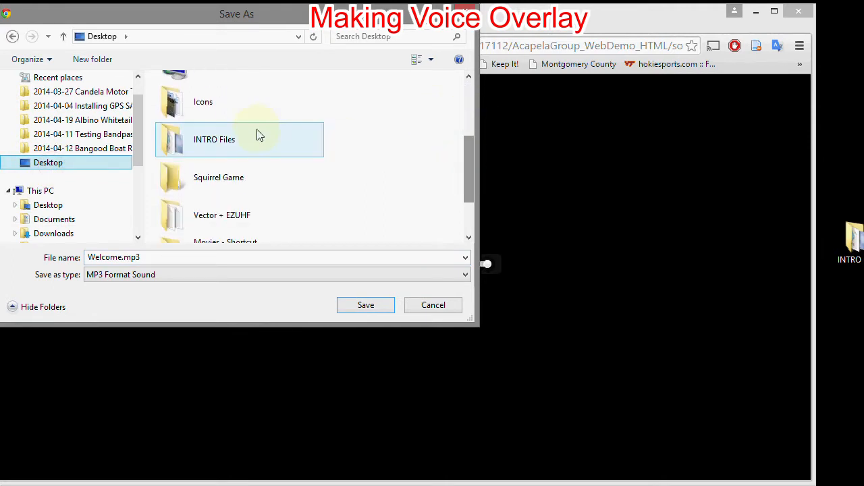
{"action": "double_click", "coordinate": [171, 140]}
{"action": "left_click", "coordinate": [358, 312]}
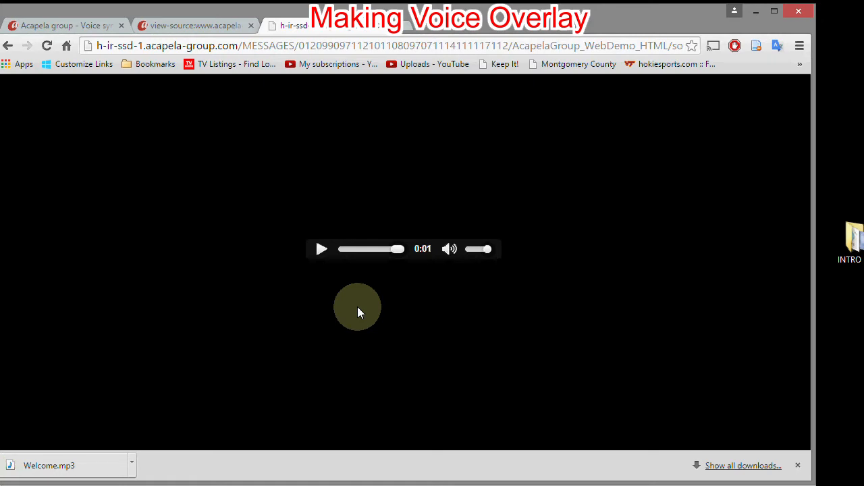
{"action": "left_click", "coordinate": [800, 13]}
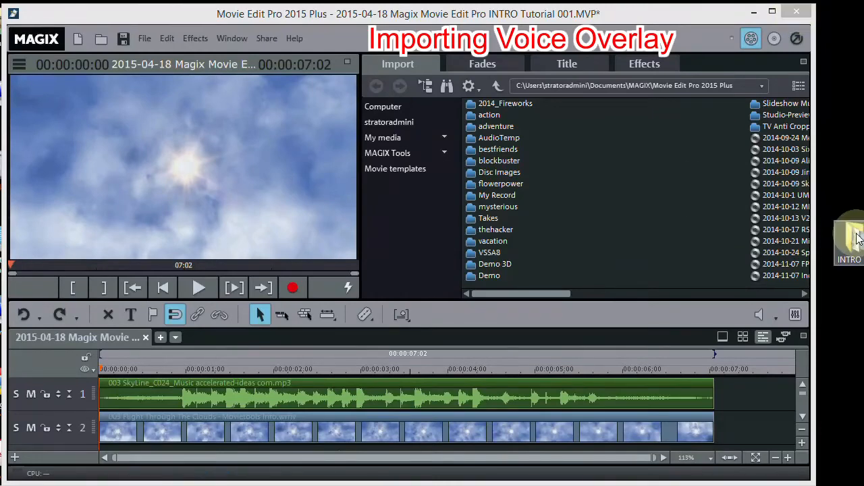
Add Welcome.mp3 from the INTRO Files folder to track 3 at about 2.4 seconds, close the folder and preview the movie.
{"action": "left_click", "coordinate": [802, 417]}
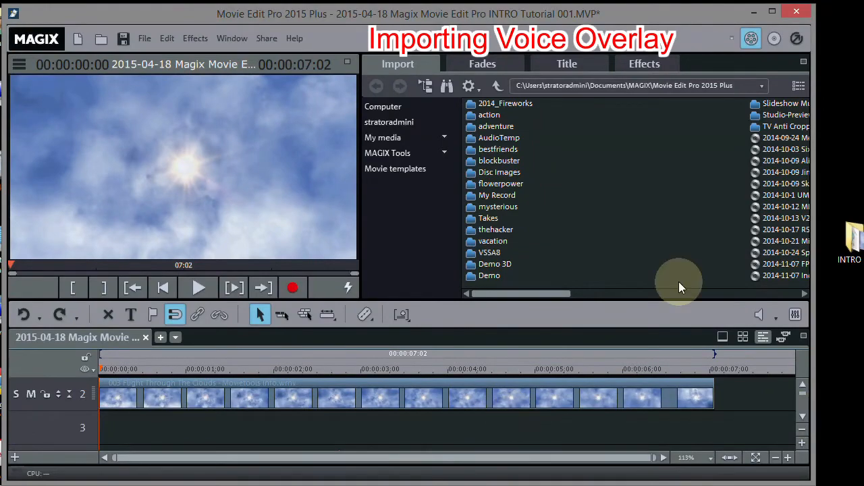
{"action": "double_click", "coordinate": [844, 243]}
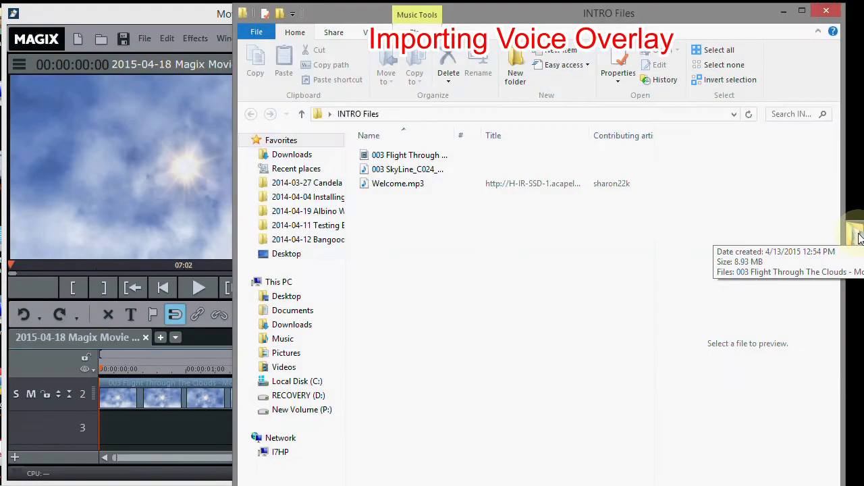
{"action": "left_click", "coordinate": [519, 188]}
{"action": "left_click_drag", "start_coordinate": [455, 13], "coordinate": [802, 50]}
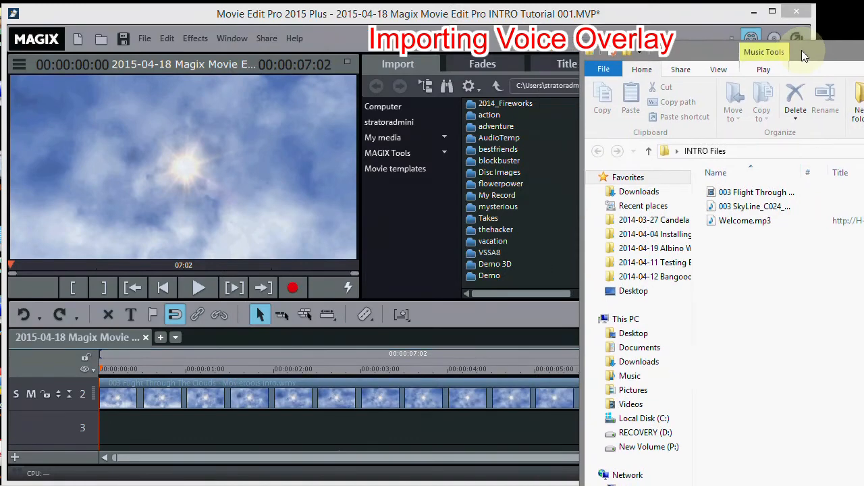
{"action": "left_click_drag", "start_coordinate": [746, 222], "coordinate": [344, 430]}
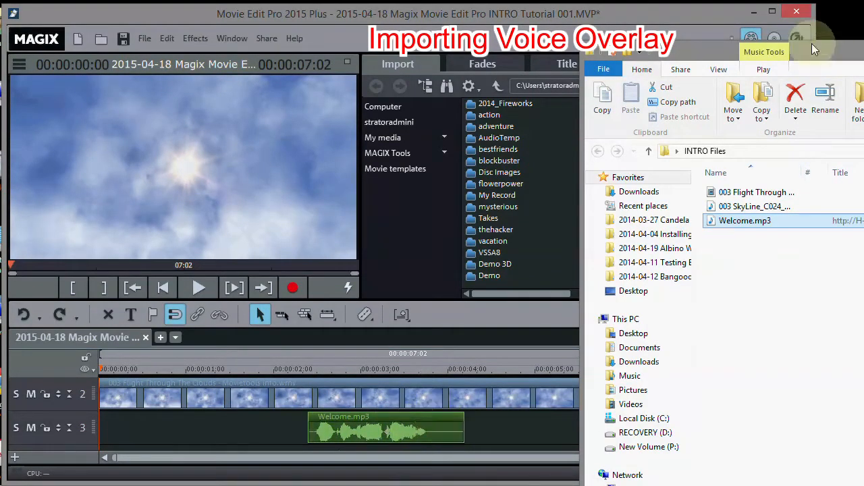
{"action": "left_click_drag", "start_coordinate": [848, 54], "coordinate": [451, 58]}
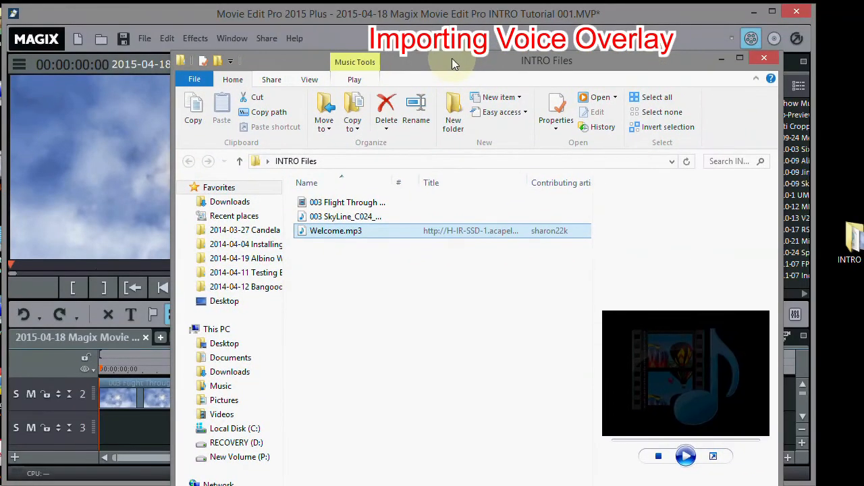
{"action": "left_click", "coordinate": [763, 58]}
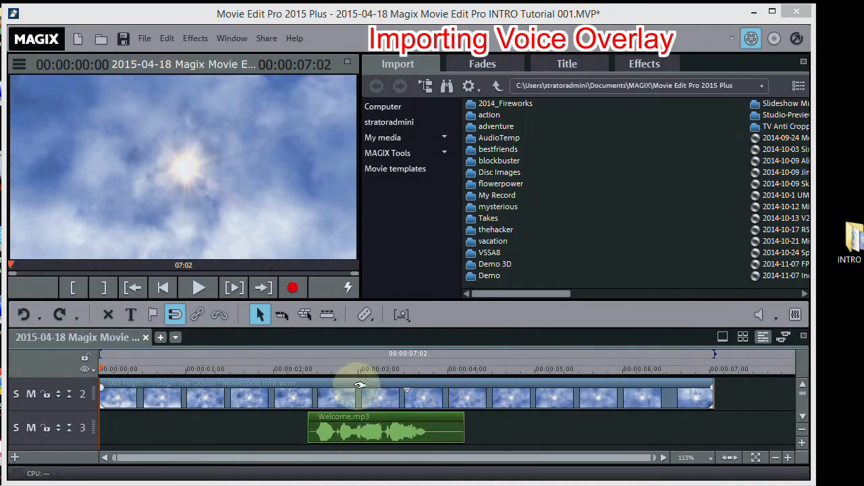
{"action": "left_click", "coordinate": [197, 289]}
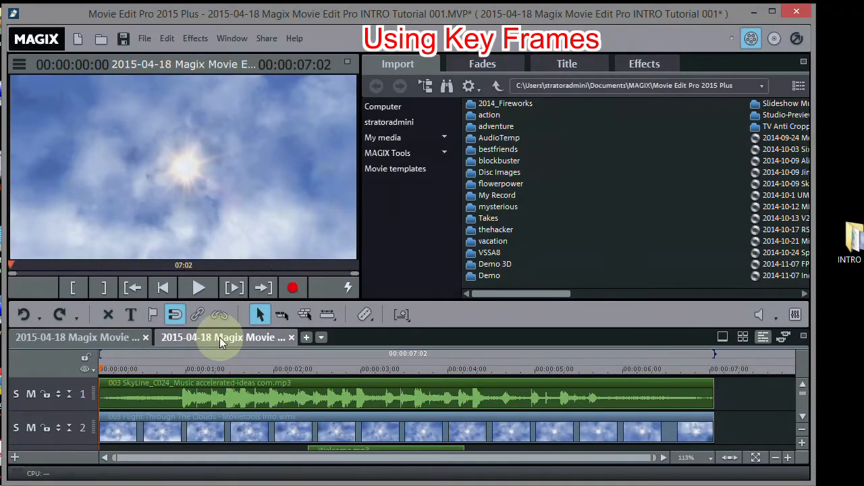
Examine the opening zoom of the sample movie containing Introduction - 03.mxv between 00:00:00:00 and 00:00:01:15.
{"action": "left_click", "coordinate": [220, 341]}
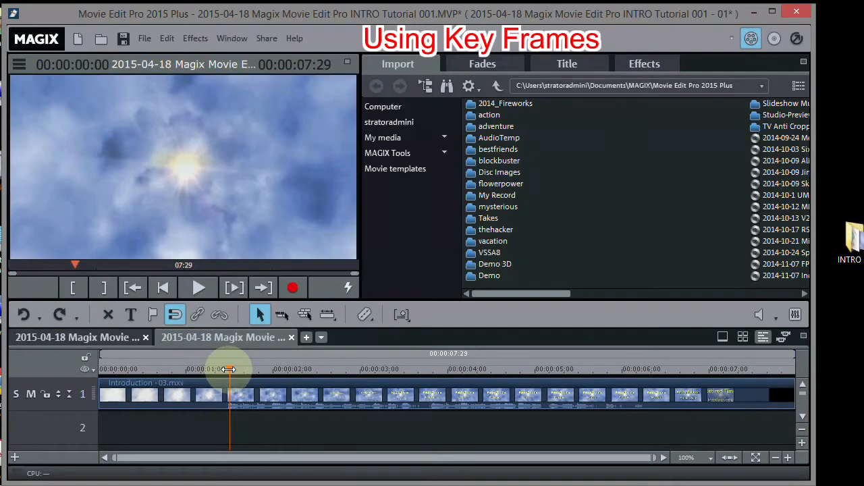
{"action": "left_click_drag", "start_coordinate": [229, 369], "coordinate": [42, 367]}
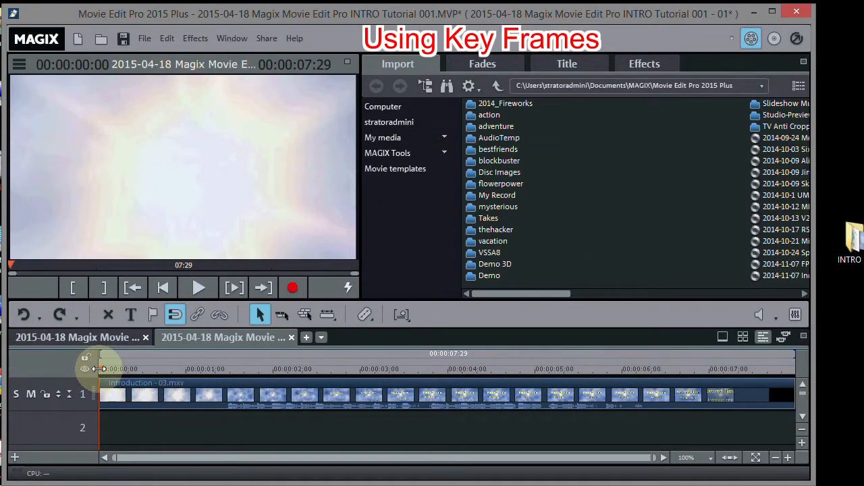
{"action": "left_click_drag", "start_coordinate": [100, 369], "coordinate": [231, 382]}
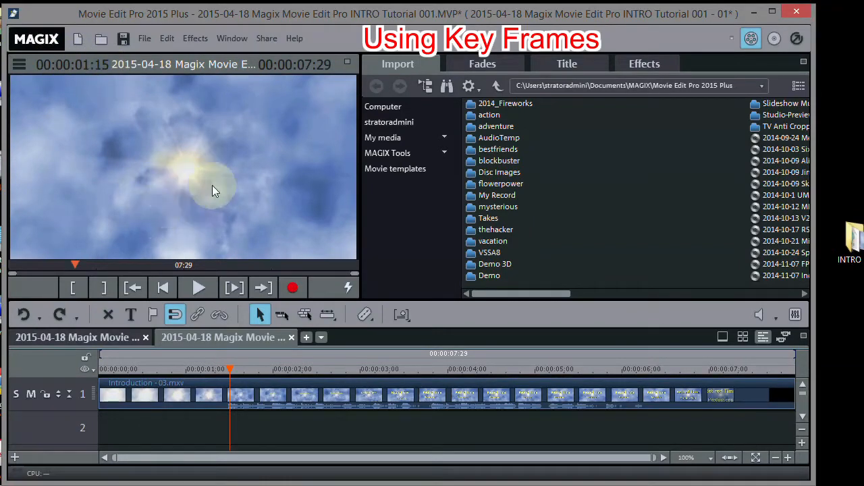
{"action": "left_click_drag", "start_coordinate": [225, 367], "coordinate": [198, 371]}
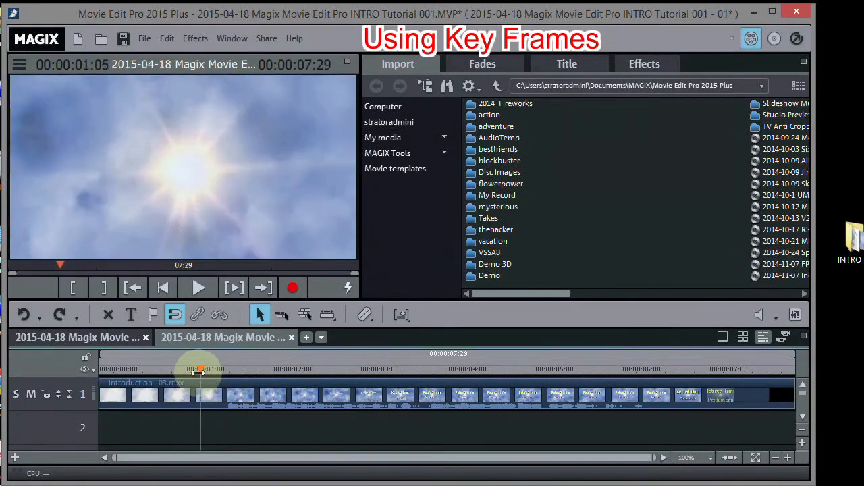
In the working intro movie, set a Camera/zoom keyframe at 00:00:01:15 on the Flight Through The Clouds video.
{"action": "left_click", "coordinate": [81, 338]}
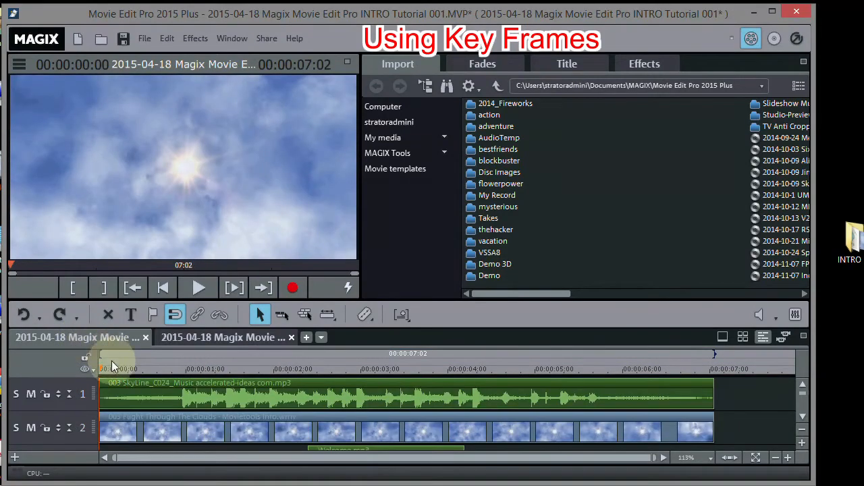
{"action": "left_click_drag", "start_coordinate": [100, 369], "coordinate": [231, 376]}
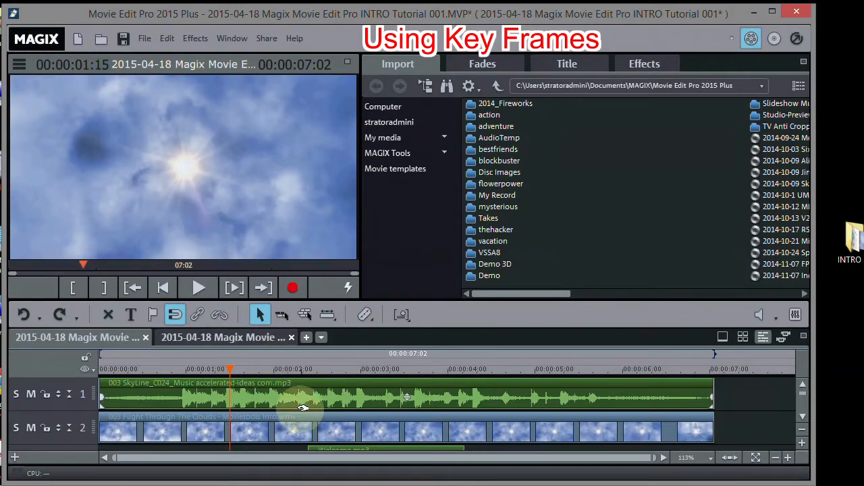
{"action": "left_click", "coordinate": [265, 428]}
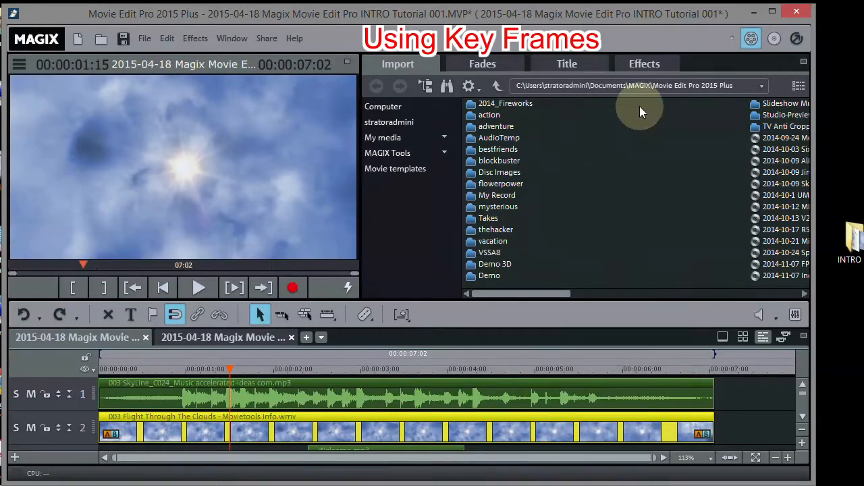
{"action": "left_click", "coordinate": [642, 65]}
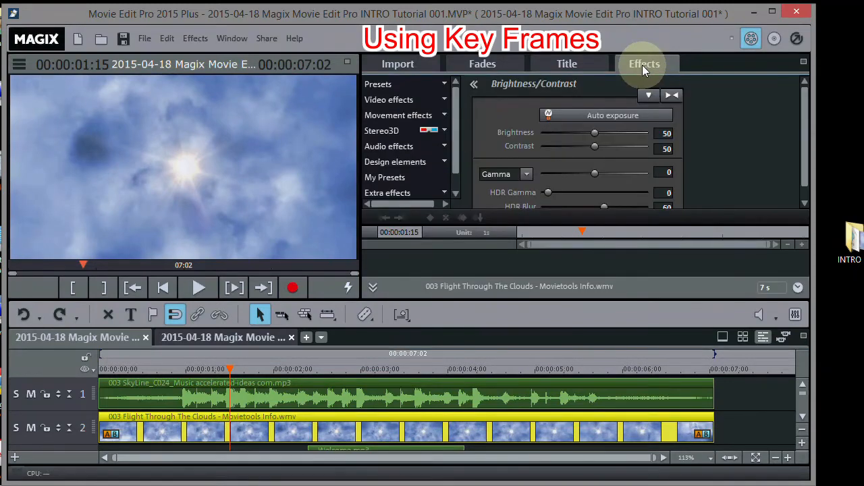
{"action": "left_click", "coordinate": [442, 118]}
{"action": "left_click_drag", "start_coordinate": [453, 122], "coordinate": [446, 143]}
{"action": "left_click", "coordinate": [446, 144]}
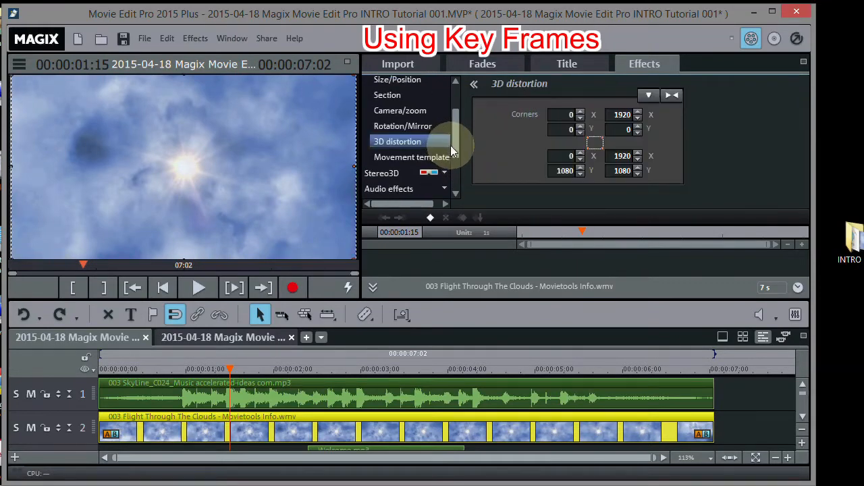
{"action": "left_click", "coordinate": [405, 111]}
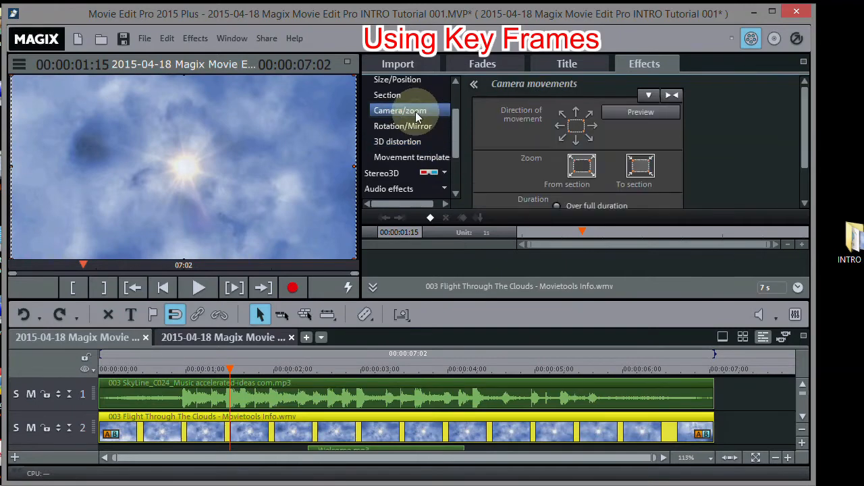
{"action": "left_click_drag", "start_coordinate": [454, 136], "coordinate": [451, 119]}
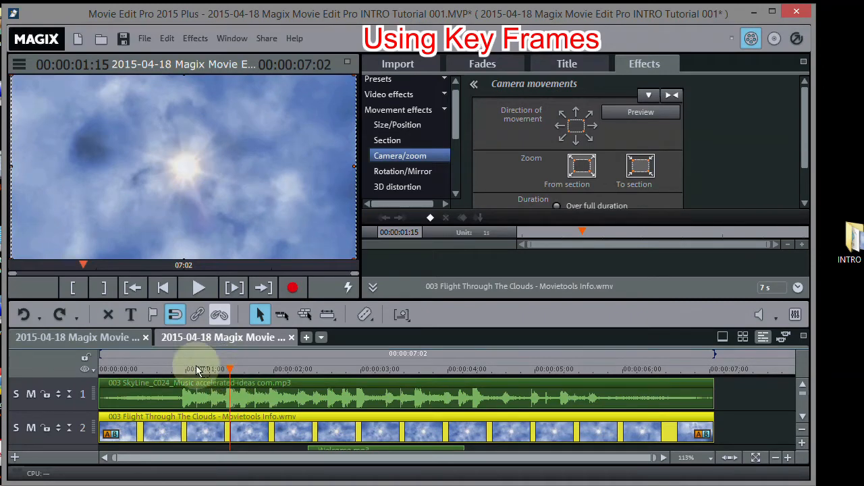
{"action": "left_click", "coordinate": [430, 217]}
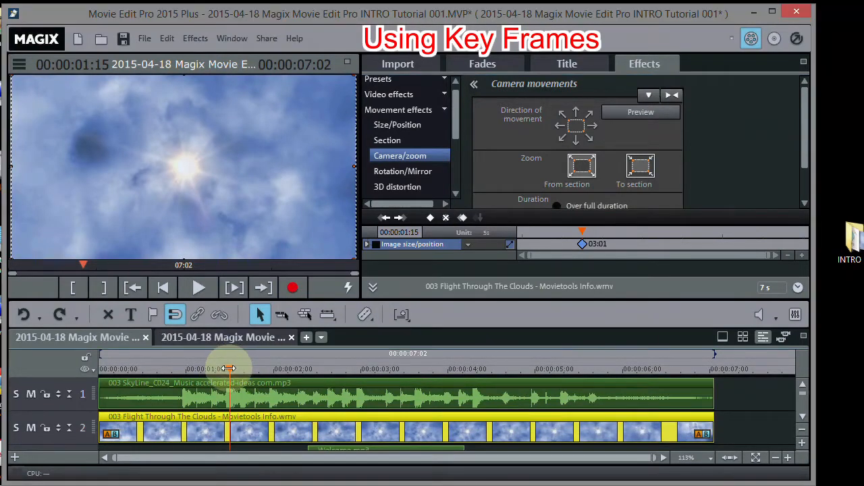
At 00:00:00:00, draw a zoom section on the clouds video, shrink it to a small frame centred on the sun, and preview the zoom.
{"action": "mouse_move", "coordinate": [230, 368]}
{"action": "left_mouse_down"}
{"action": "mouse_move", "coordinate": [131, 354]}
{"action": "mouse_move", "coordinate": [85, 364]}
{"action": "left_mouse_up"}
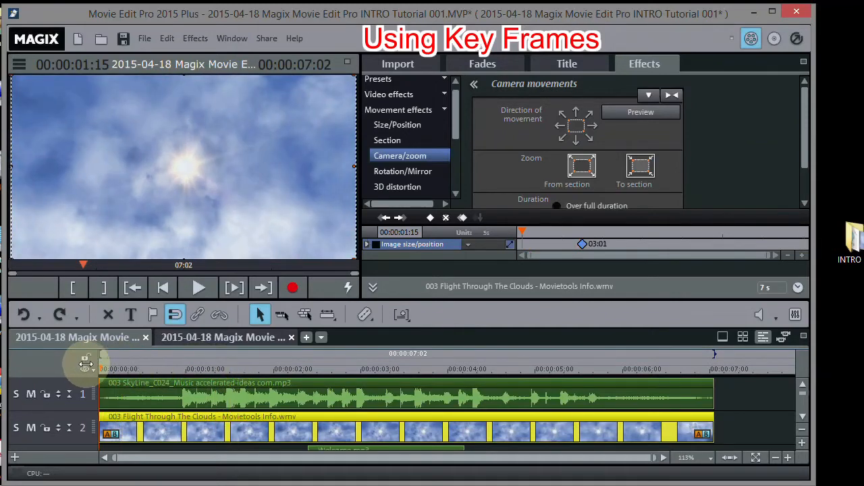
{"action": "left_click", "coordinate": [163, 289]}
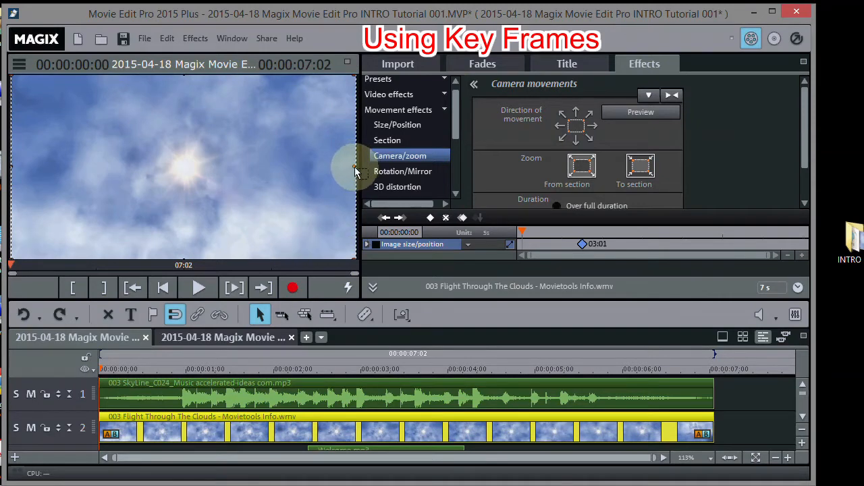
{"action": "left_click", "coordinate": [331, 168]}
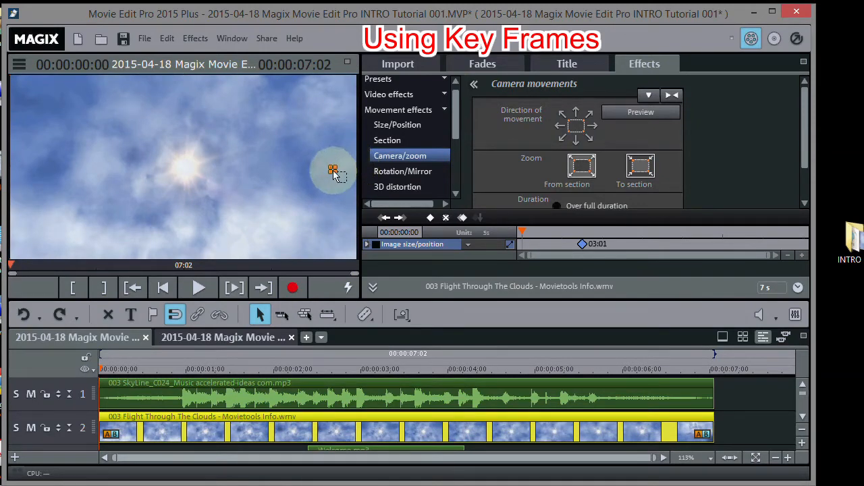
{"action": "left_click", "coordinate": [334, 171]}
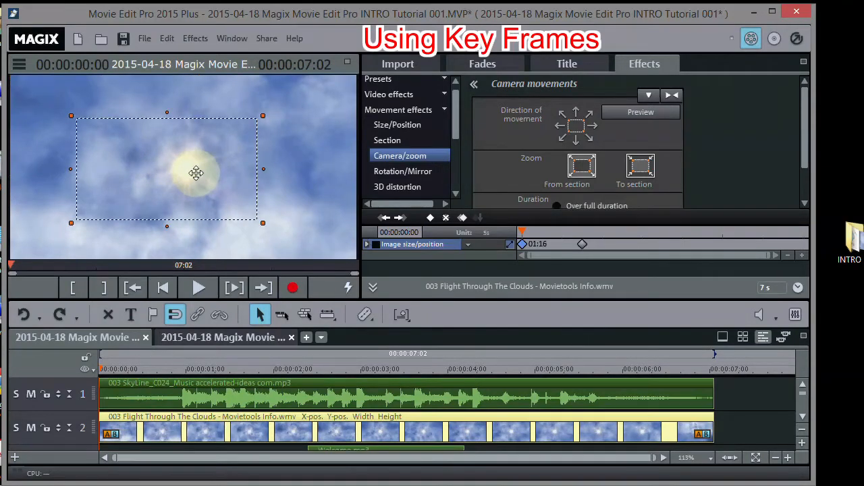
{"action": "left_click_drag", "start_coordinate": [178, 169], "coordinate": [194, 170]}
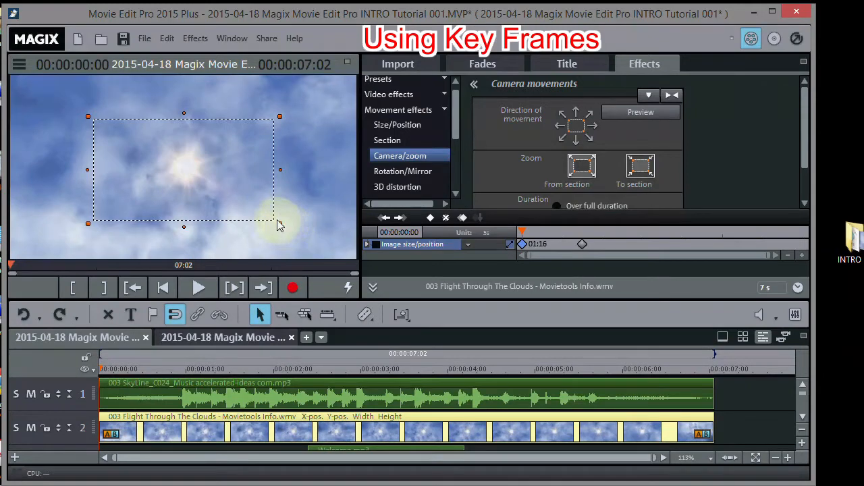
{"action": "left_click_drag", "start_coordinate": [280, 224], "coordinate": [132, 155]}
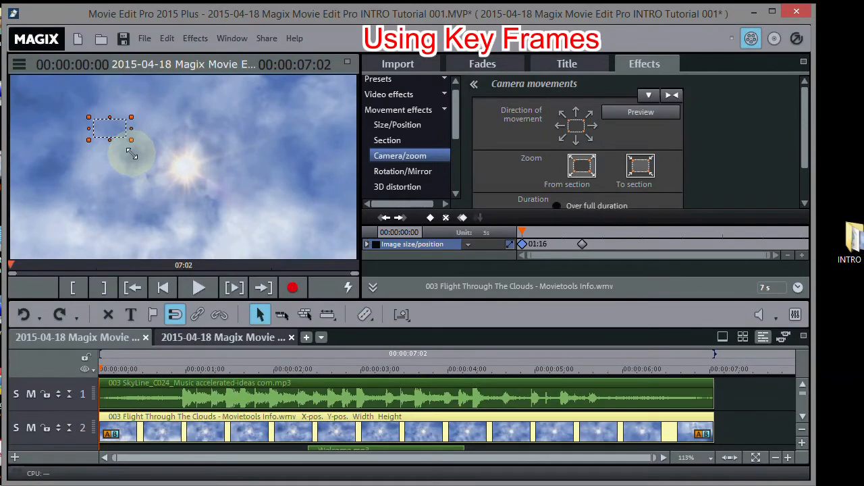
{"action": "left_click_drag", "start_coordinate": [103, 116], "coordinate": [189, 167]}
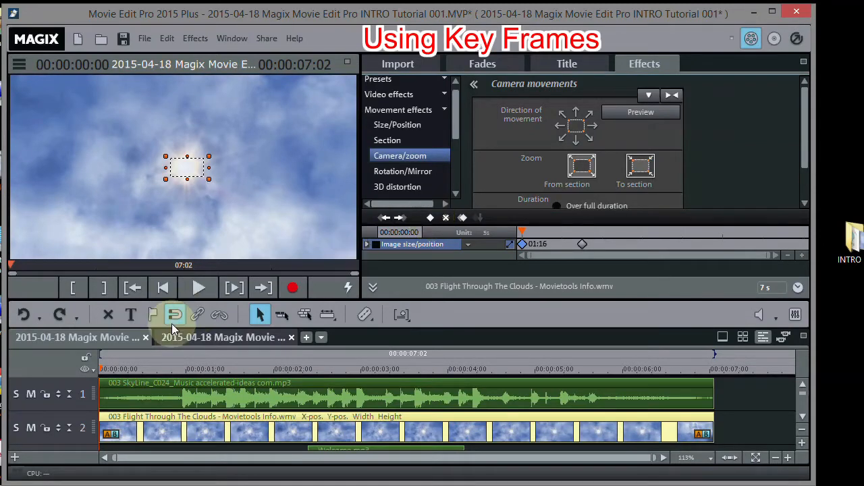
{"action": "left_click", "coordinate": [198, 289]}
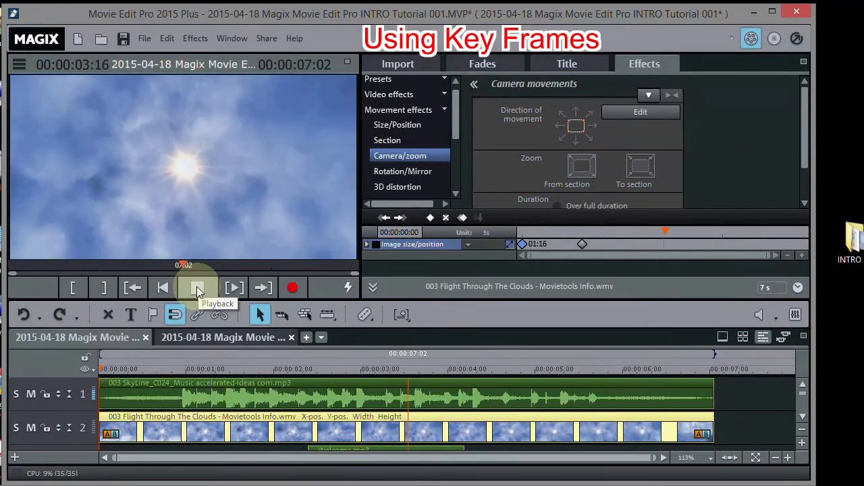
{"action": "left_click", "coordinate": [196, 286]}
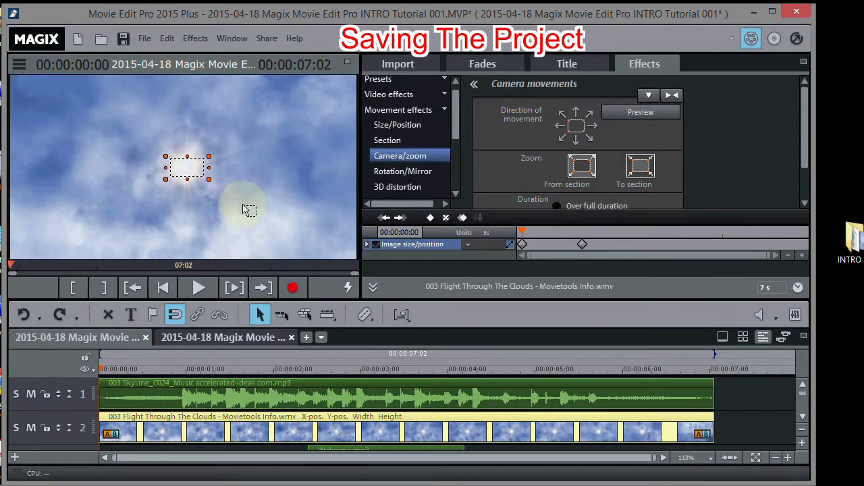
Save the project as 2015-04-18 Magix Movie Edit Pro INTRO Tutorial 001.MVP in the Movie Edit Pro 2015 Plus folder.
{"action": "left_click", "coordinate": [144, 41]}
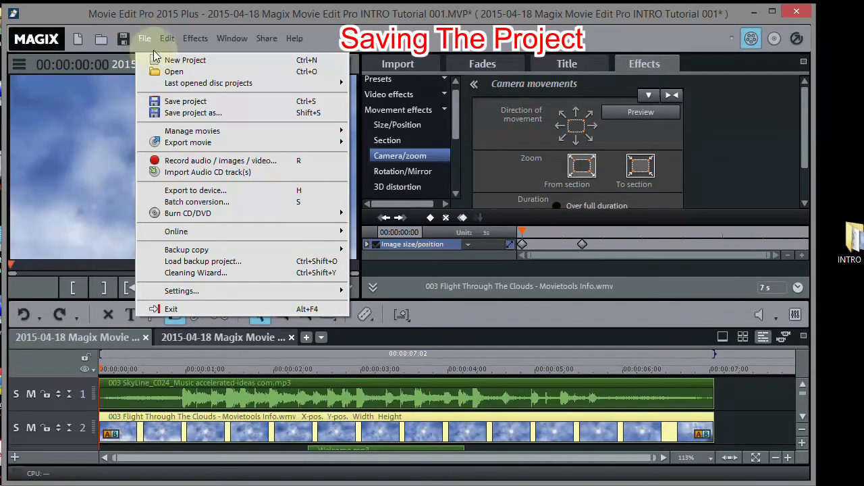
{"action": "left_click", "coordinate": [180, 102]}
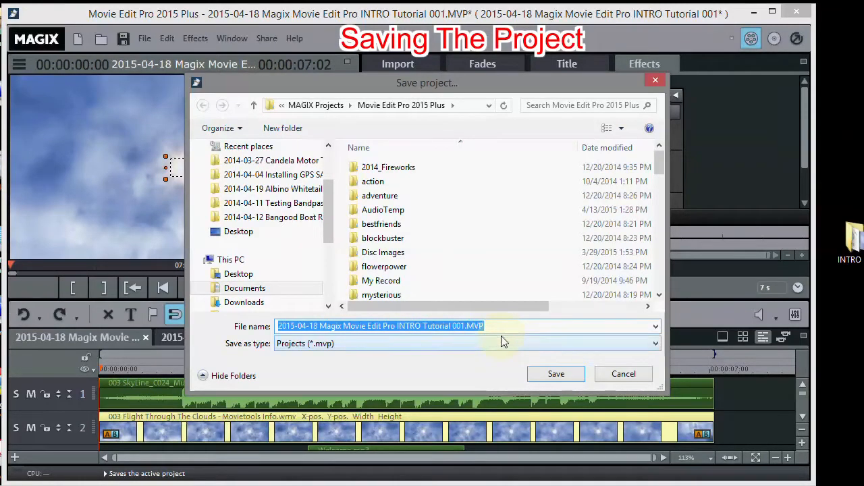
{"action": "left_click", "coordinate": [555, 376]}
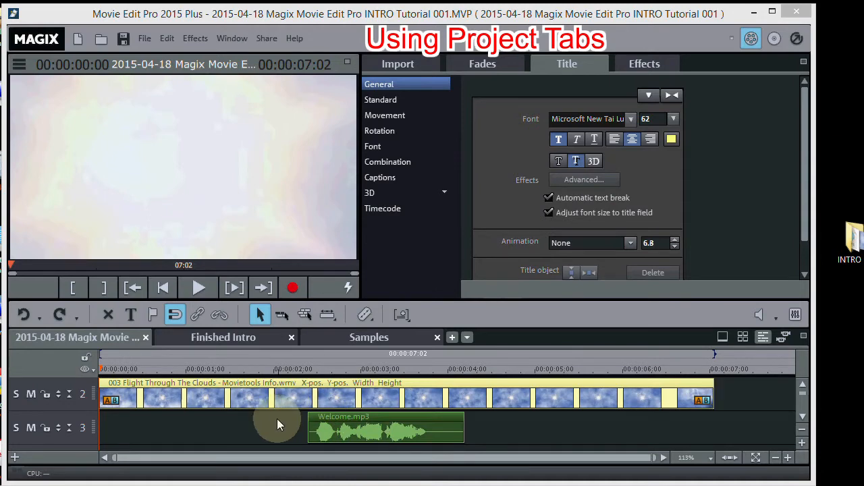
View the opening of the Finished Intro movie, and switch to the Samples movie to look at its tracks.
{"action": "left_click", "coordinate": [226, 336]}
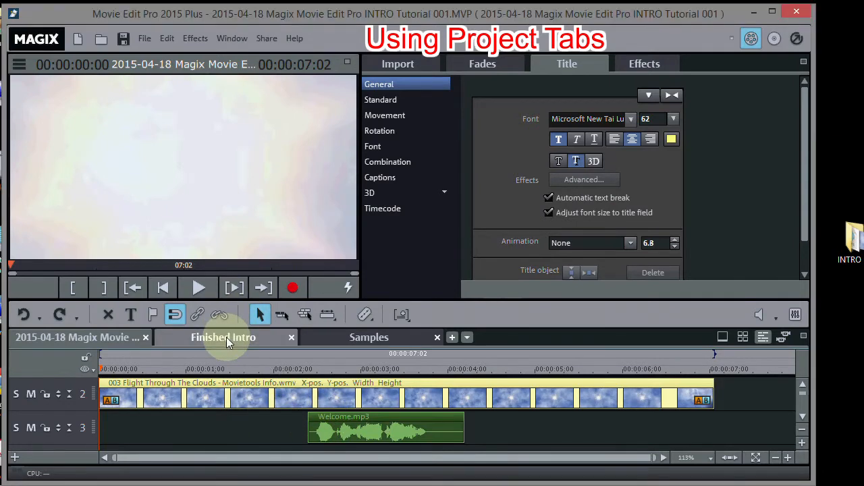
{"action": "left_click", "coordinate": [287, 382]}
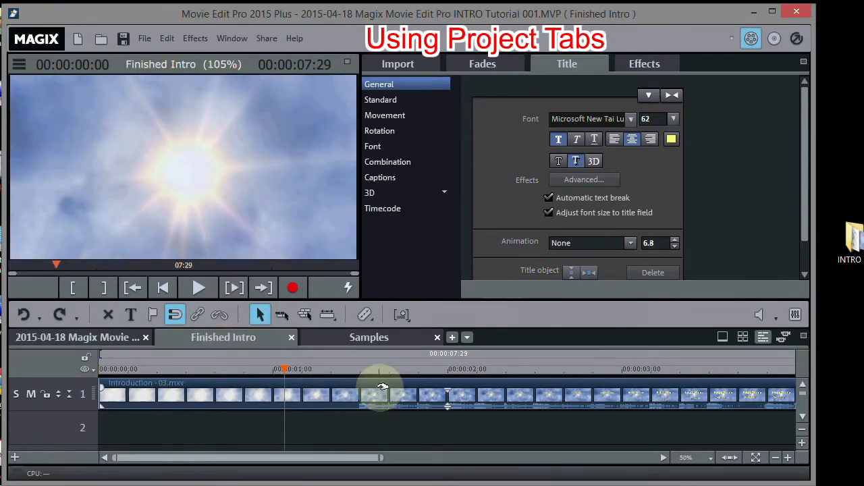
{"action": "key", "text": "space"}
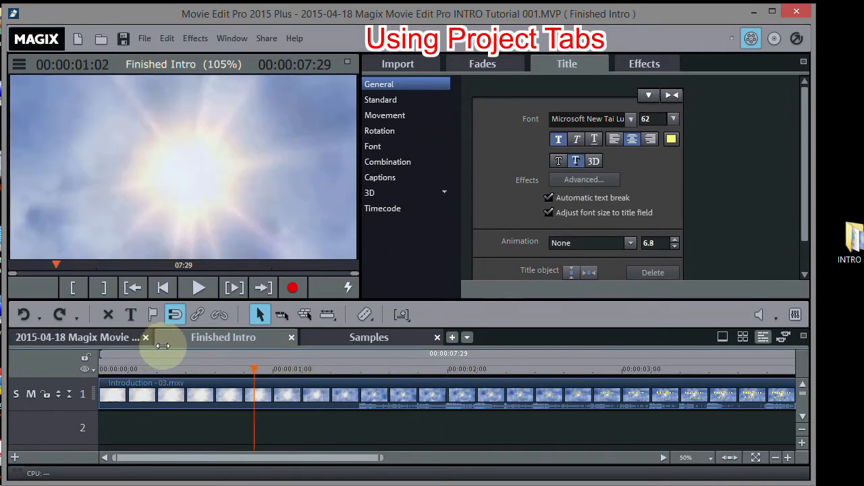
{"action": "left_click", "coordinate": [178, 352]}
{"action": "left_click", "coordinate": [357, 337]}
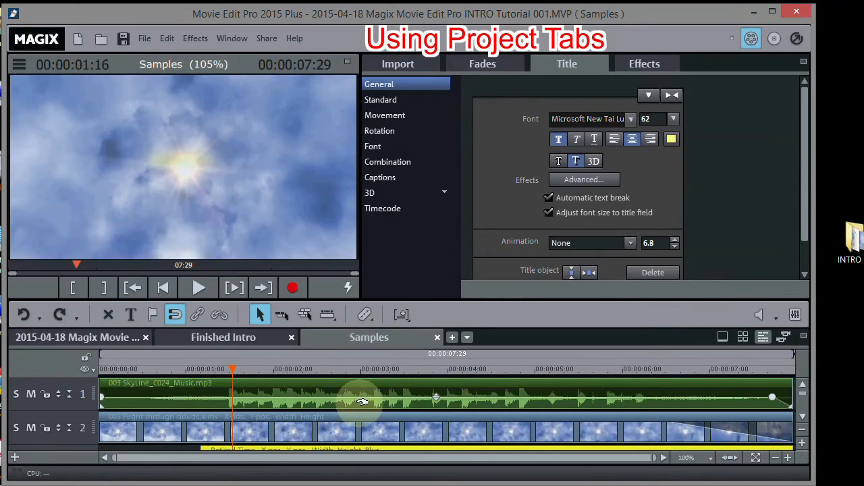
Look through the clouds video and title tracks of the Samples movie.
{"action": "left_click", "coordinate": [803, 417]}
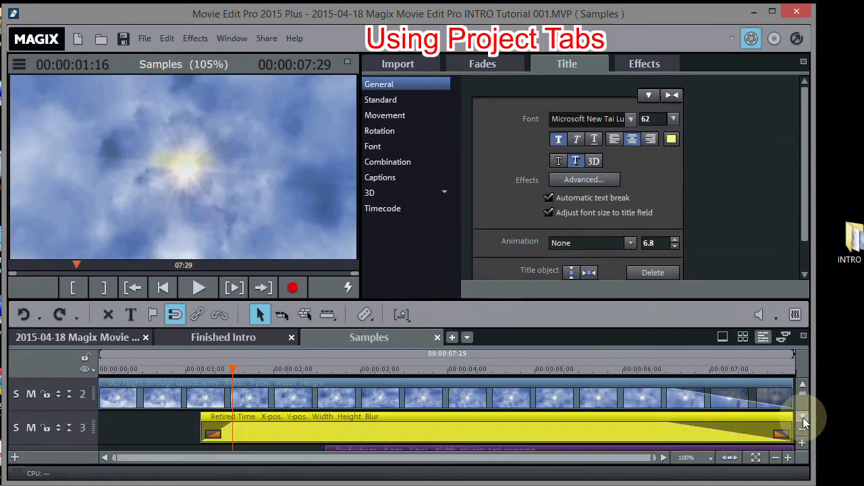
{"action": "left_click", "coordinate": [803, 418]}
{"action": "left_click", "coordinate": [802, 383]}
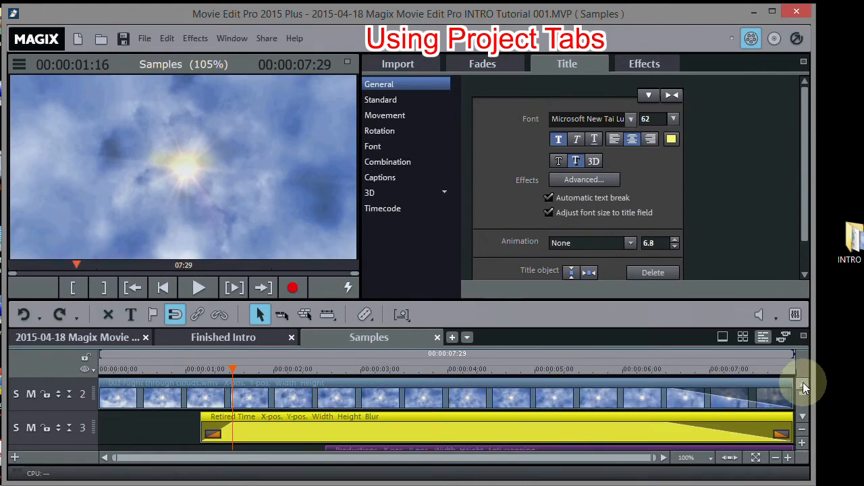
{"action": "left_click", "coordinate": [803, 382]}
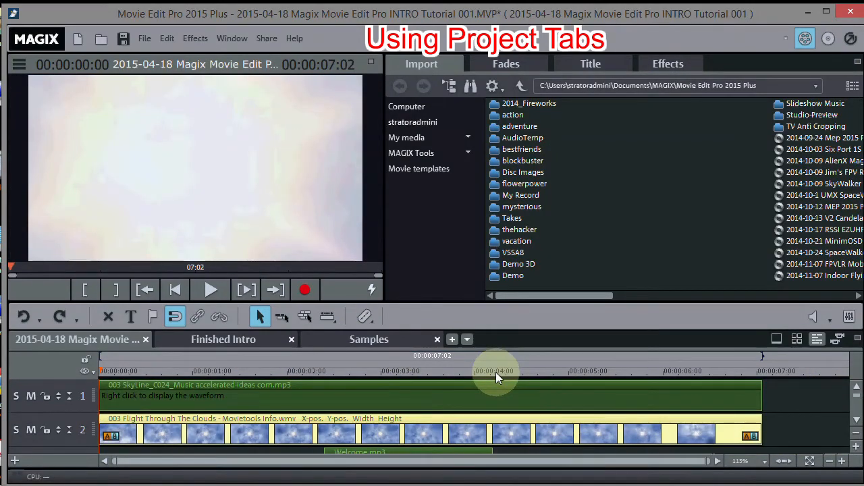
Add a new movie to the project and rename it Tutorial.
{"action": "left_click", "coordinate": [451, 340]}
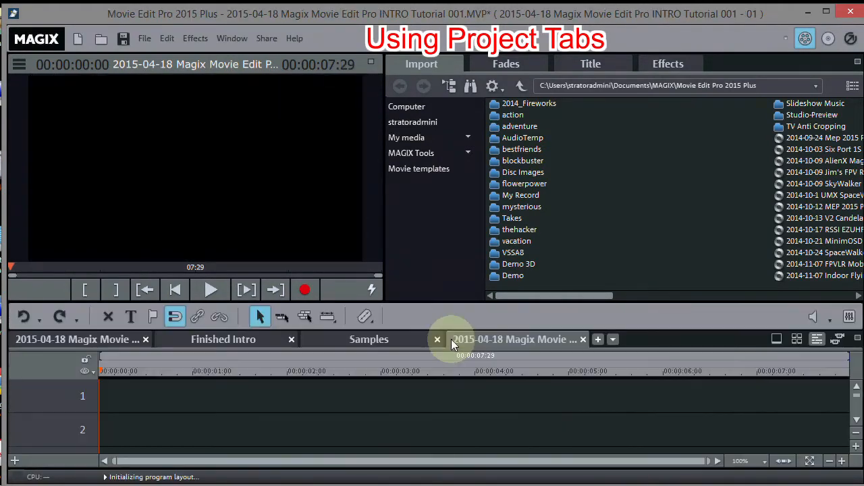
{"action": "right_click", "coordinate": [504, 338]}
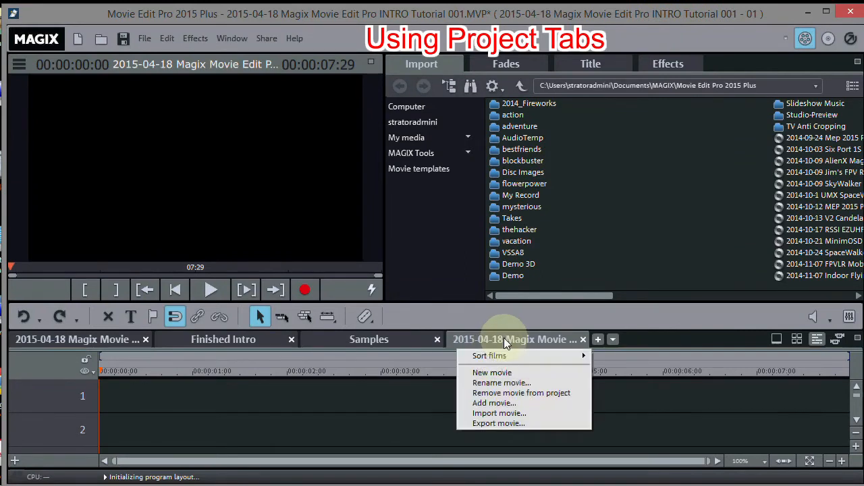
{"action": "left_click", "coordinate": [500, 383]}
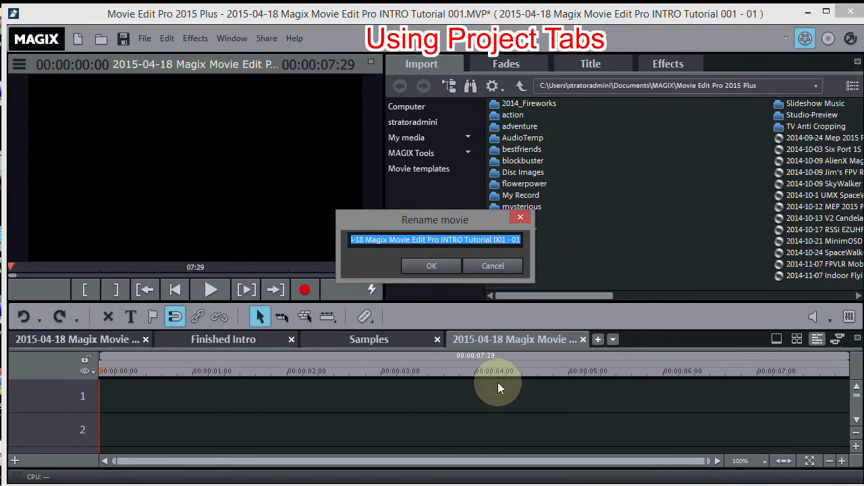
{"action": "type", "text": "T"}
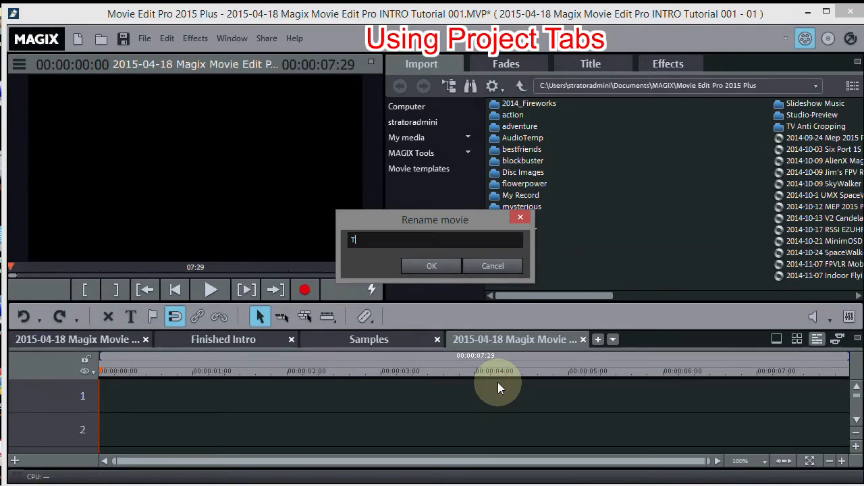
{"action": "type", "text": "utorial"}
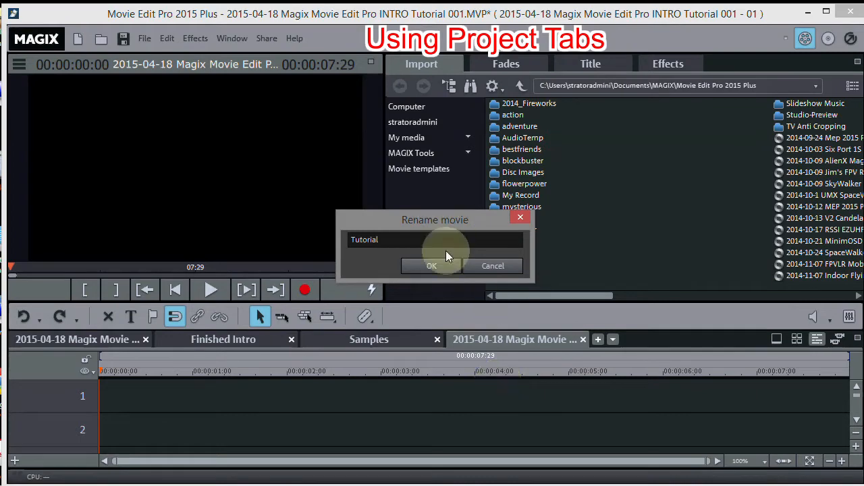
{"action": "left_click", "coordinate": [421, 266]}
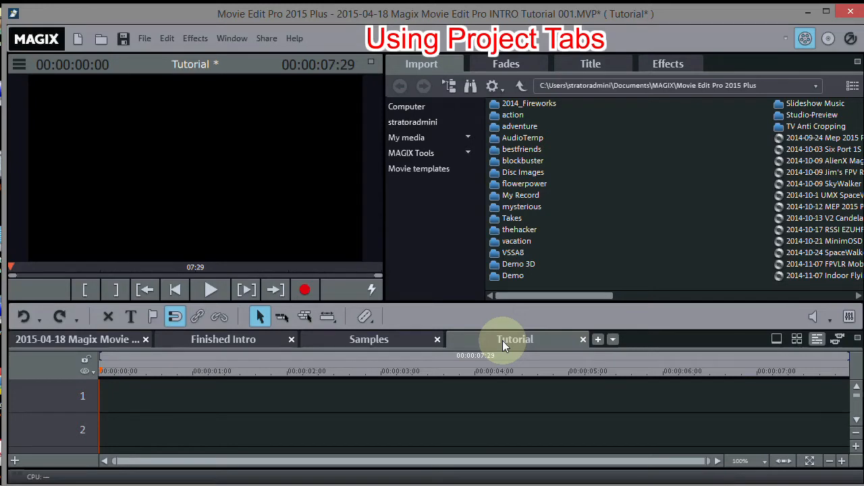
{"action": "left_click", "coordinate": [220, 339]}
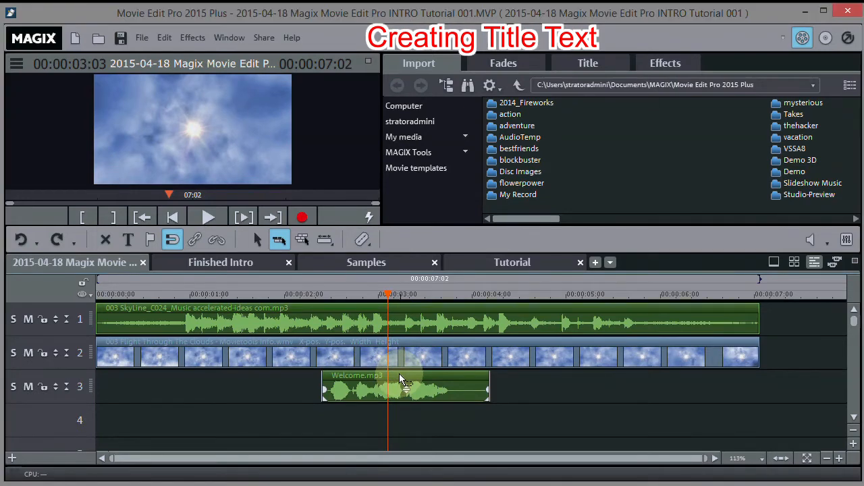
In the working intro movie, move the Welcome.mp3 voice clip down from track 3 to track 5.
{"action": "left_click", "coordinate": [403, 380]}
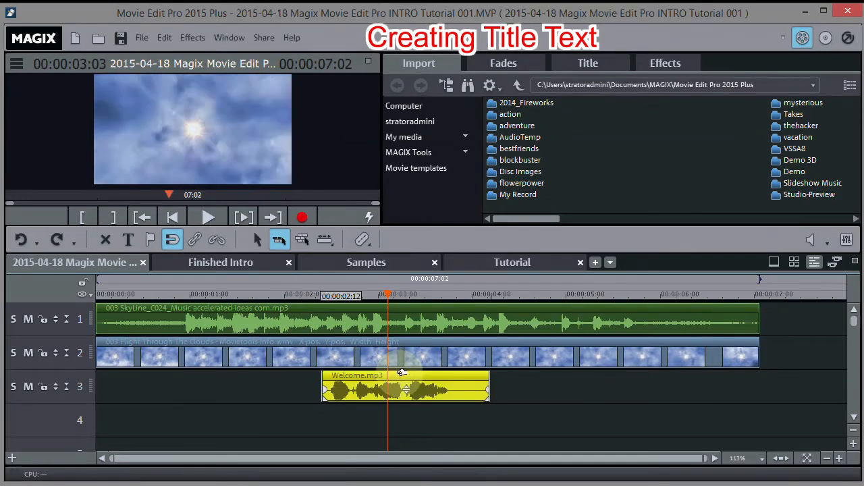
{"action": "left_click_drag", "start_coordinate": [402, 372], "coordinate": [399, 448]}
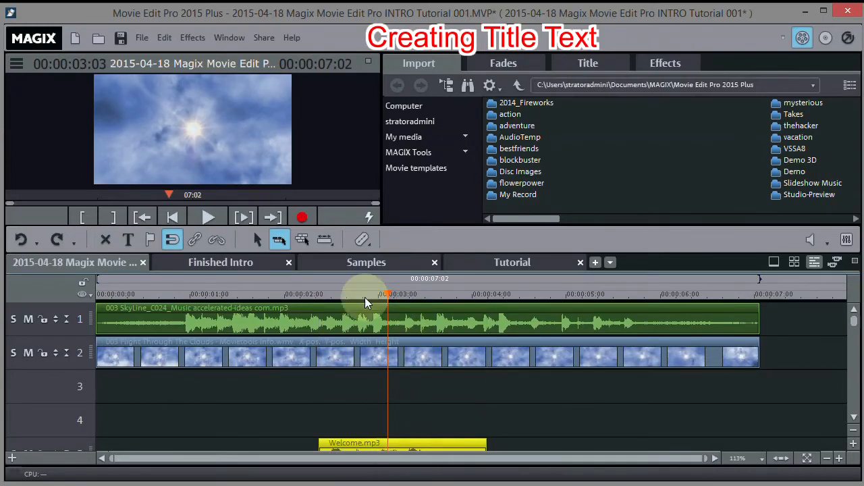
{"action": "left_click", "coordinate": [214, 382]}
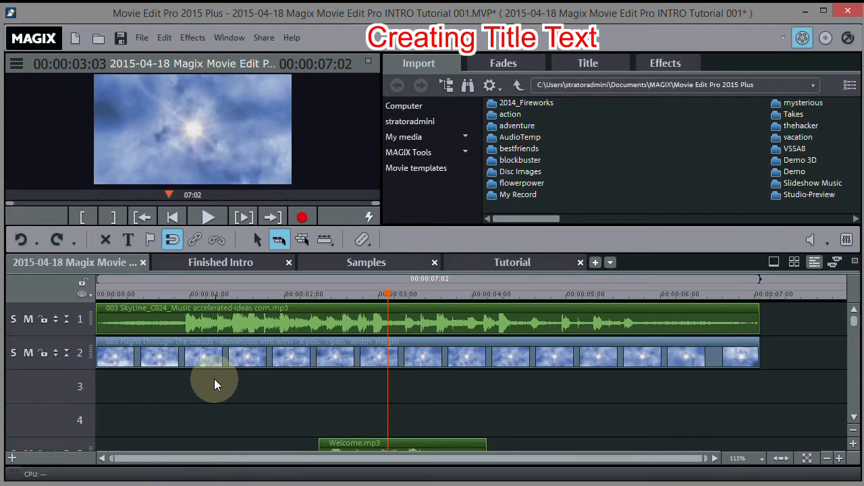
Add a Large subtitles standard title to track 3 near the 1-second mark and shorten it to end at about 4.4 seconds.
{"action": "left_click", "coordinate": [588, 63]}
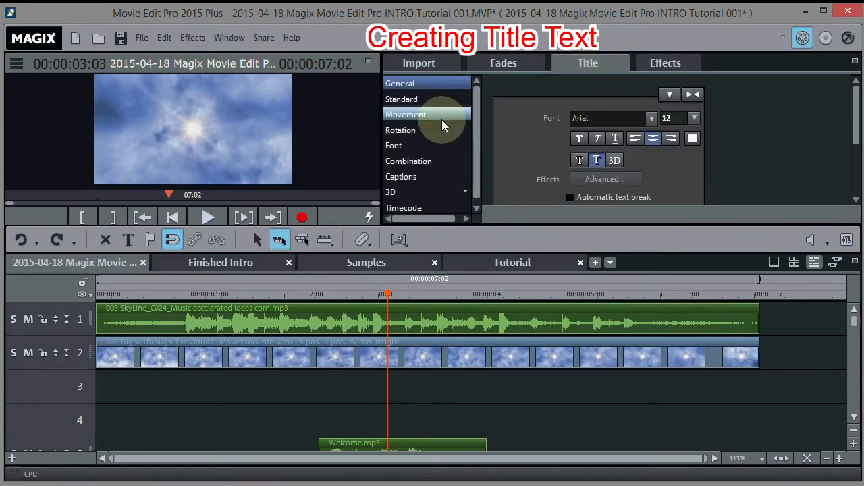
{"action": "left_click", "coordinate": [405, 100]}
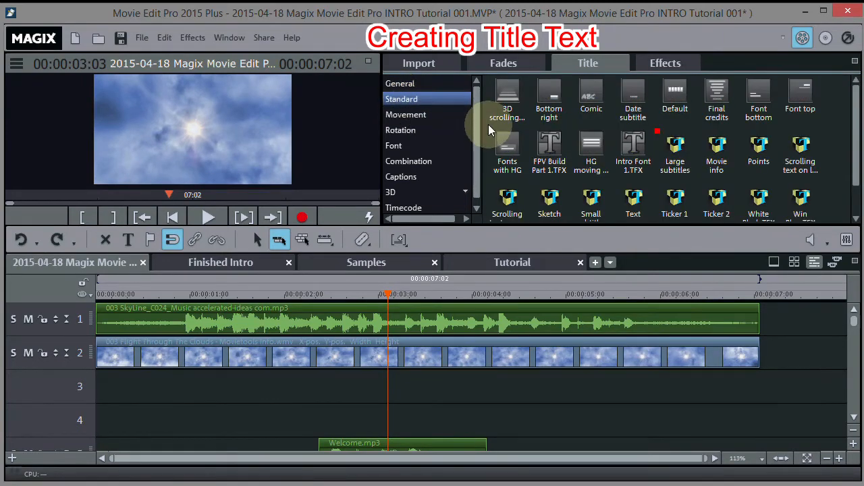
{"action": "left_click", "coordinate": [673, 140]}
{"action": "left_click_drag", "start_coordinate": [673, 140], "coordinate": [223, 386]}
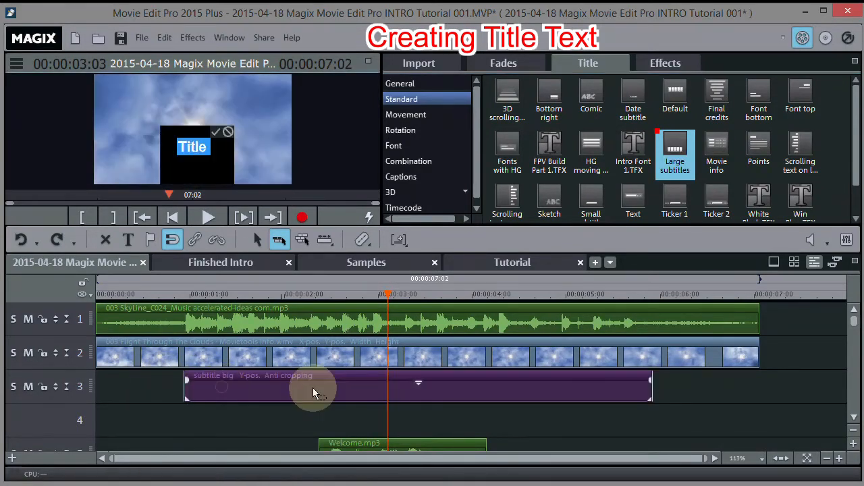
{"action": "left_click", "coordinate": [649, 389]}
{"action": "left_click_drag", "start_coordinate": [640, 390], "coordinate": [513, 391]}
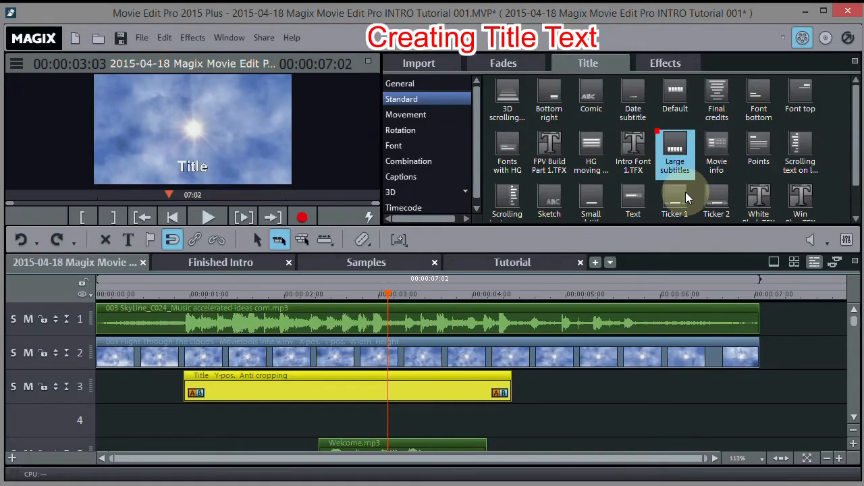
Add a second Large subtitles title to track 4 and trim and align it to match the title on track 3.
{"action": "mouse_move", "coordinate": [668, 156]}
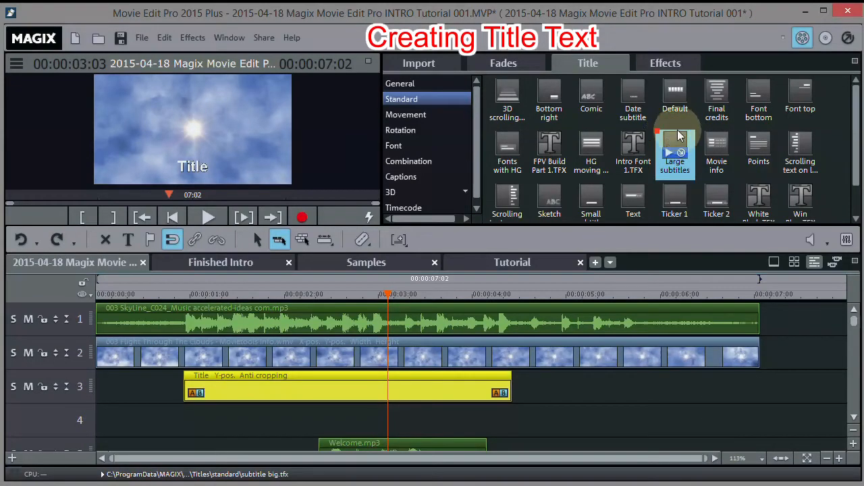
{"action": "left_click_drag", "start_coordinate": [669, 139], "coordinate": [208, 409]}
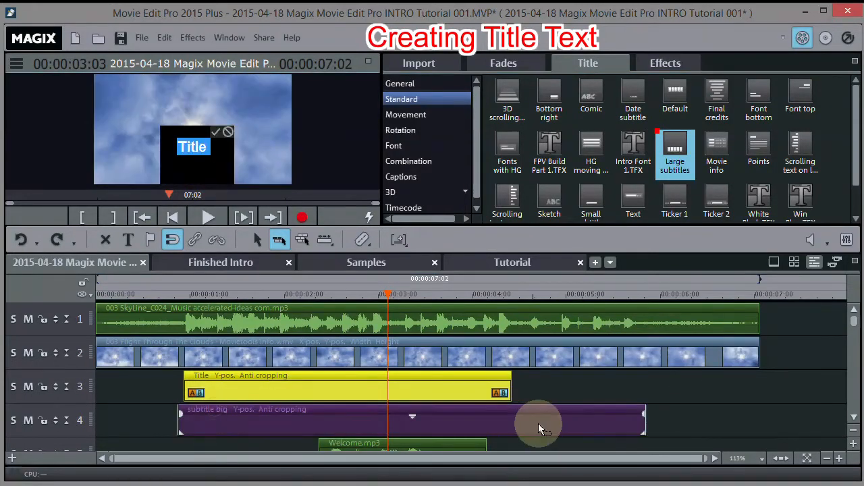
{"action": "left_click", "coordinate": [628, 422]}
{"action": "left_click_drag", "start_coordinate": [624, 421], "coordinate": [511, 420]}
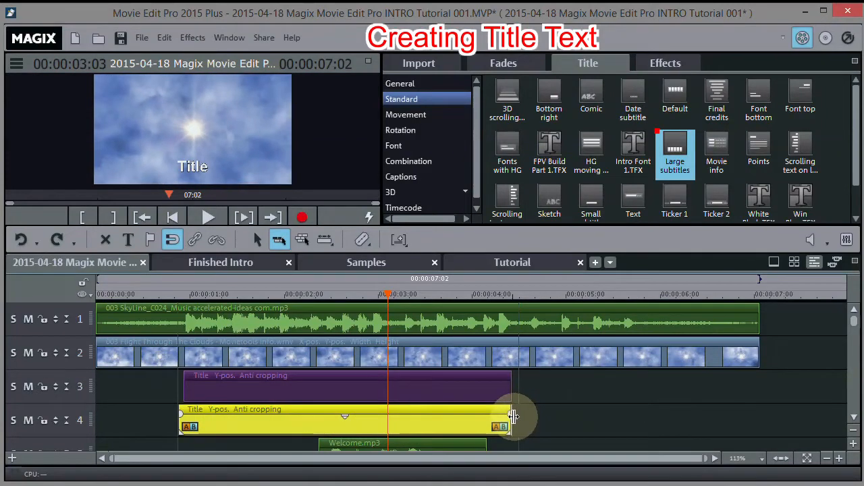
{"action": "left_click", "coordinate": [297, 392]}
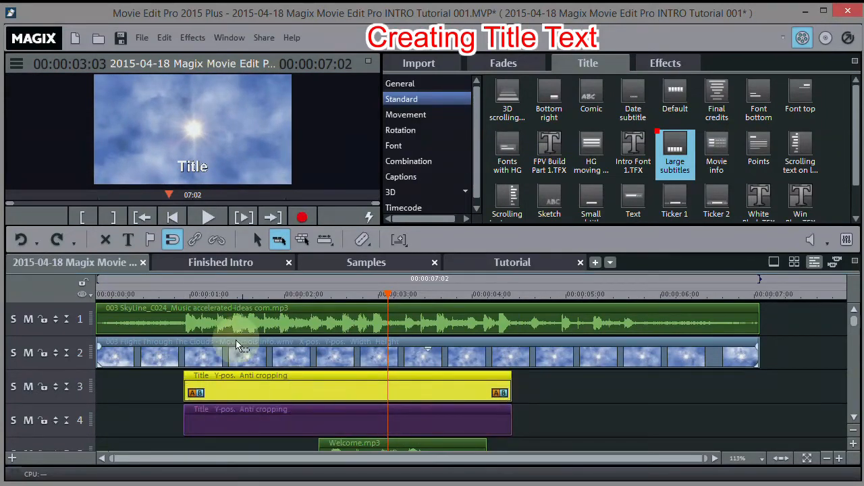
Change the track 4 title's text to Your Channel and move it up to the centre of the frame.
{"action": "left_click", "coordinate": [191, 164]}
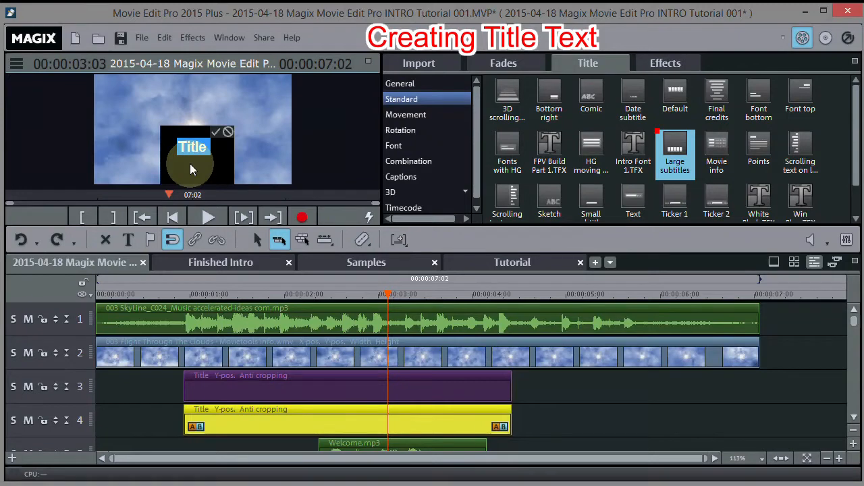
{"action": "type", "text": "Your "}
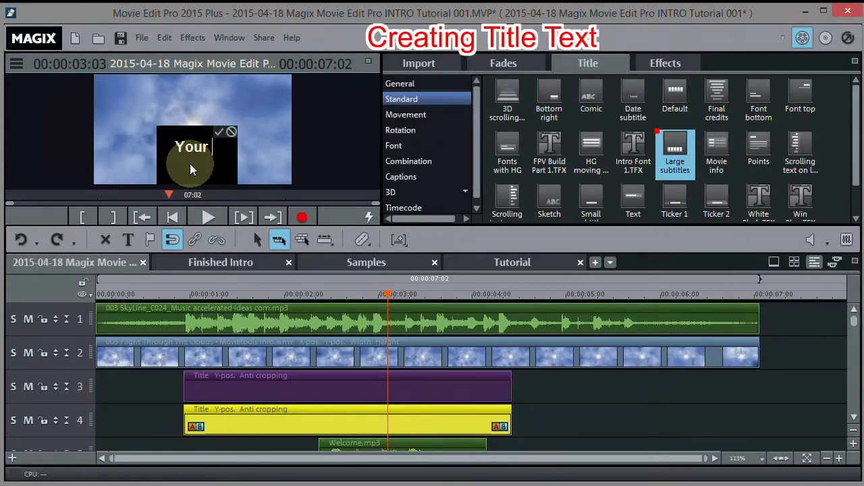
{"action": "type", "text": "Chann"}
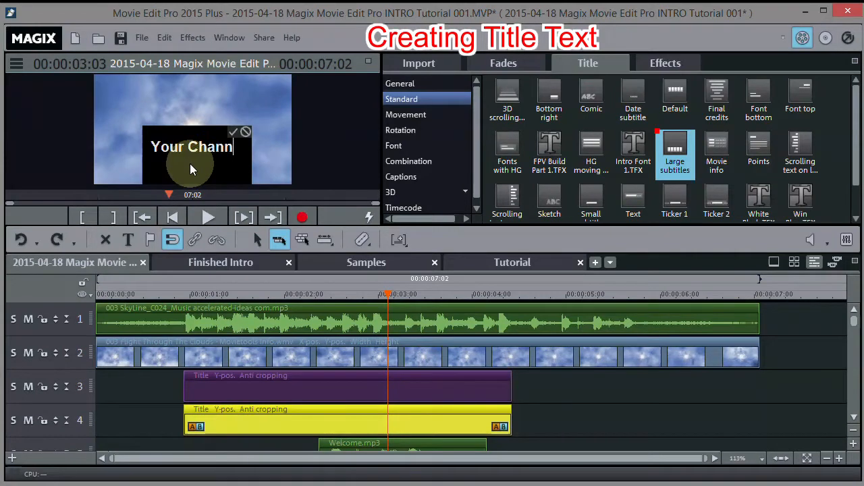
{"action": "type", "text": "el"}
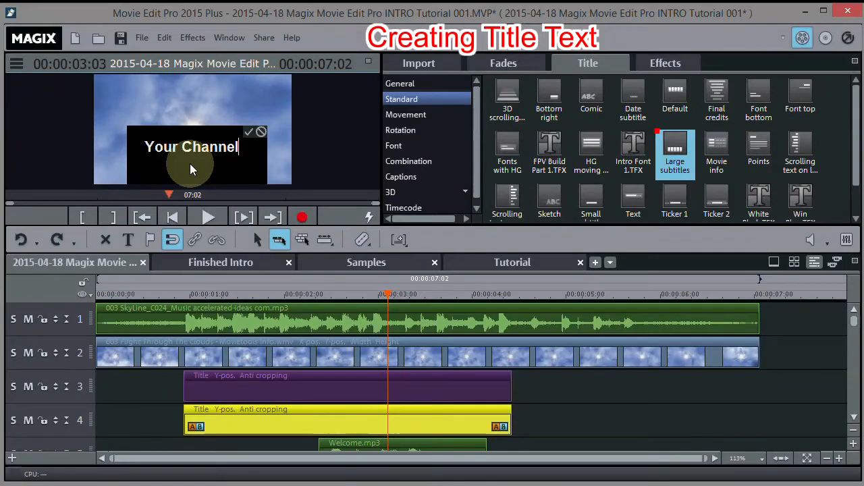
{"action": "left_click", "coordinate": [247, 130]}
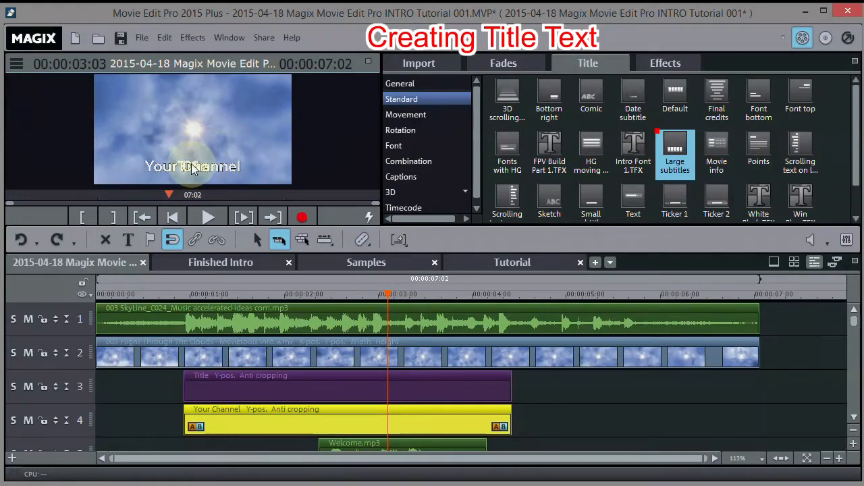
{"action": "left_click", "coordinate": [193, 169]}
{"action": "left_click_drag", "start_coordinate": [193, 168], "coordinate": [191, 130]}
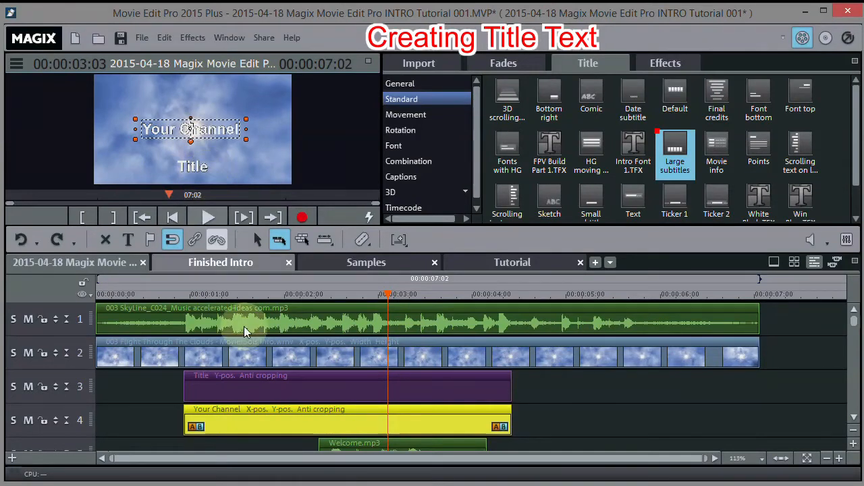
Change the track 3 title's text to Name.
{"action": "left_click", "coordinate": [279, 388]}
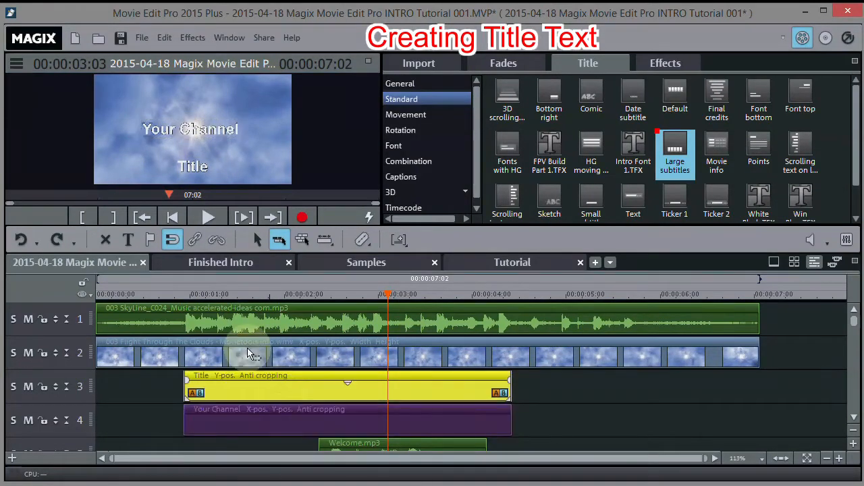
{"action": "double_click", "coordinate": [195, 166]}
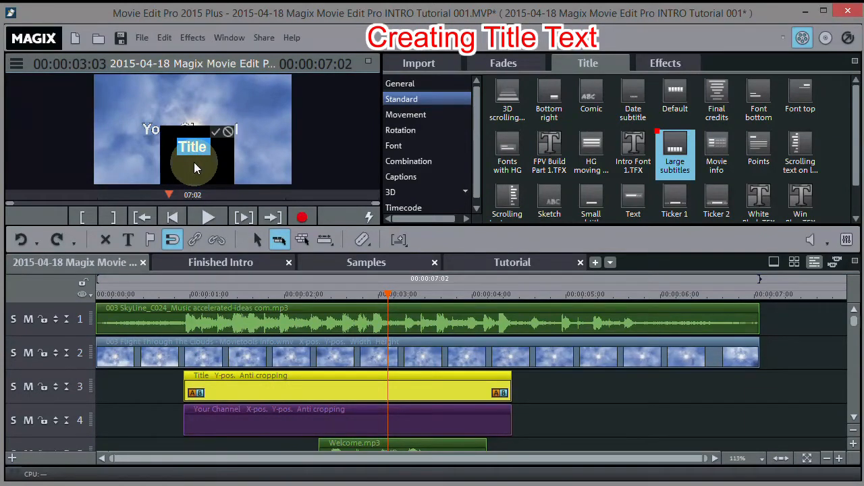
{"action": "type", "text": "Name"}
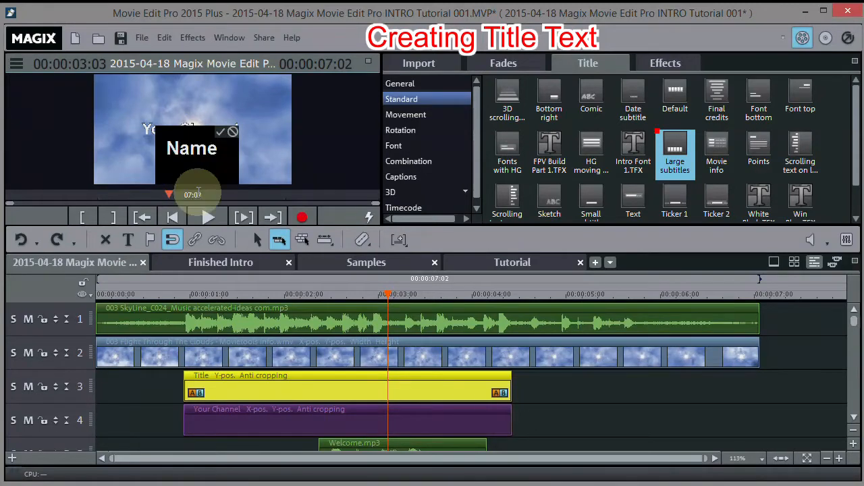
{"action": "left_click", "coordinate": [222, 133]}
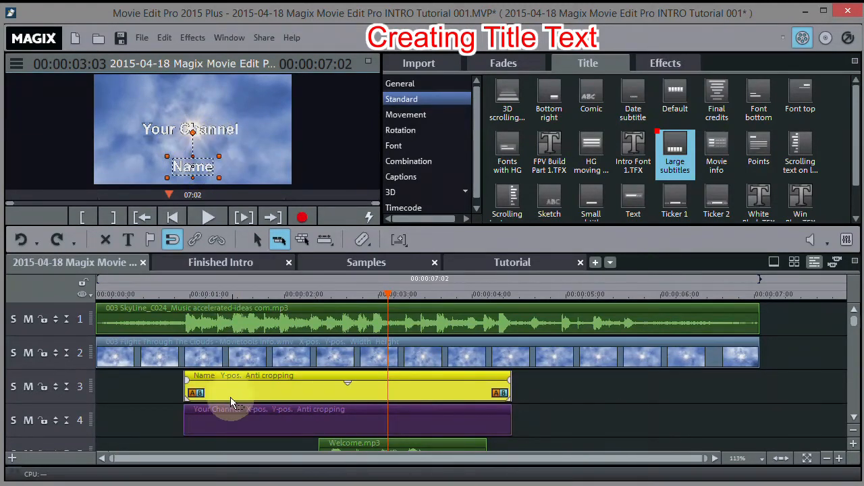
Swap the two titles so Your Channel sits on track 3 and Name on track 4, both starting near the 1-second mark.
{"action": "left_click_drag", "start_coordinate": [236, 416], "coordinate": [303, 413]}
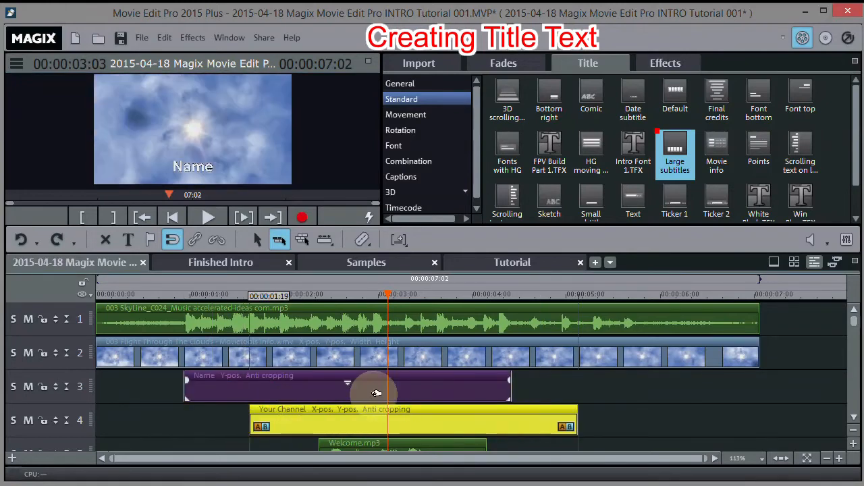
{"action": "left_click_drag", "start_coordinate": [376, 393], "coordinate": [588, 398]}
{"action": "left_click", "coordinate": [306, 387]}
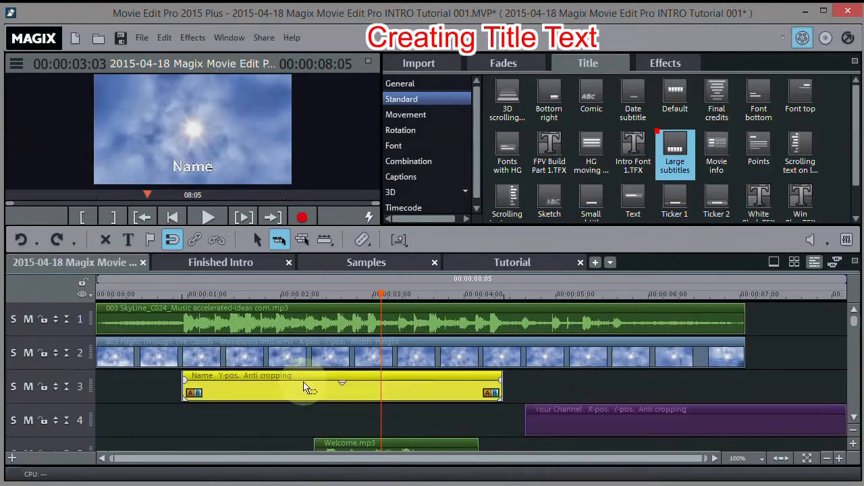
{"action": "left_click_drag", "start_coordinate": [304, 387], "coordinate": [307, 419]}
{"action": "left_click_drag", "start_coordinate": [589, 419], "coordinate": [247, 383]}
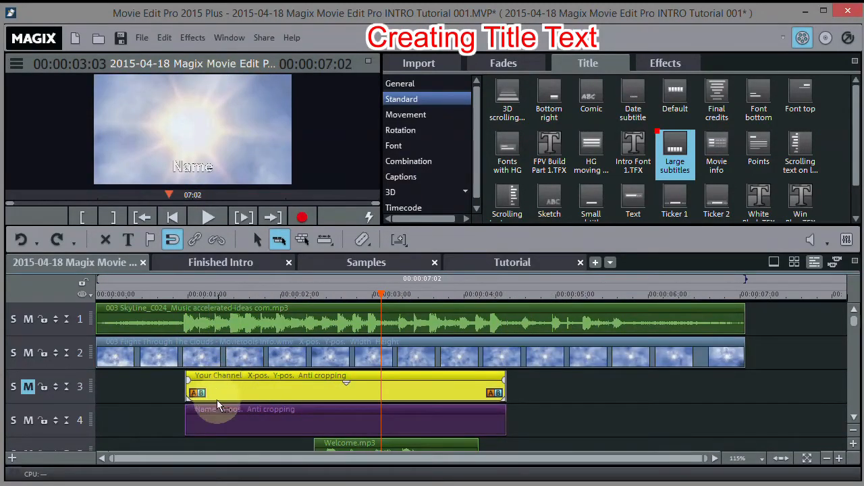
{"action": "mouse_move", "coordinate": [222, 412]}
{"action": "left_mouse_down"}
{"action": "mouse_move", "coordinate": [218, 385]}
{"action": "mouse_move", "coordinate": [227, 416]}
{"action": "mouse_move", "coordinate": [235, 414]}
{"action": "mouse_move", "coordinate": [228, 418]}
{"action": "left_mouse_up"}
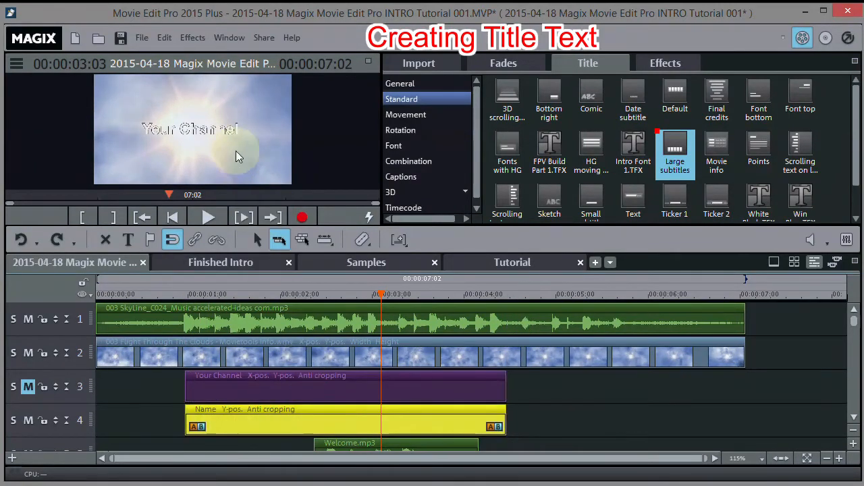
Change the Your Channel title's text colour on track 3 to bright yellow (255, 255, 0).
{"action": "left_click", "coordinate": [288, 384]}
{"action": "double_click", "coordinate": [186, 132]}
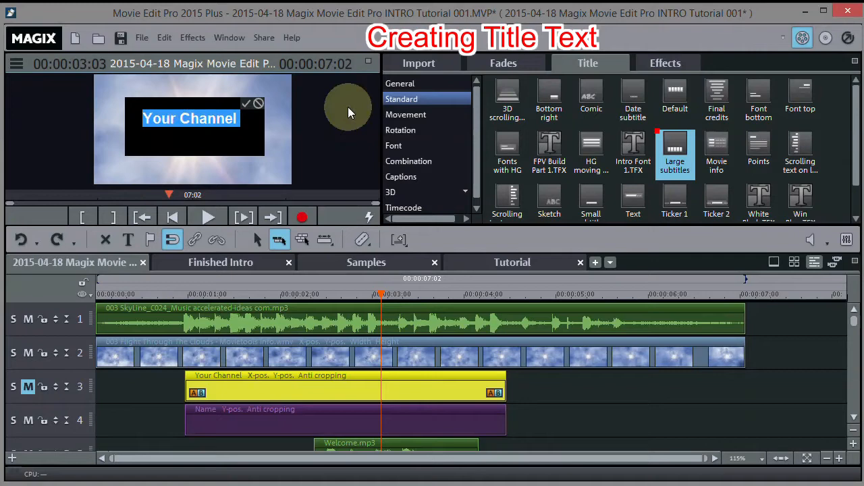
{"action": "left_click", "coordinate": [398, 85]}
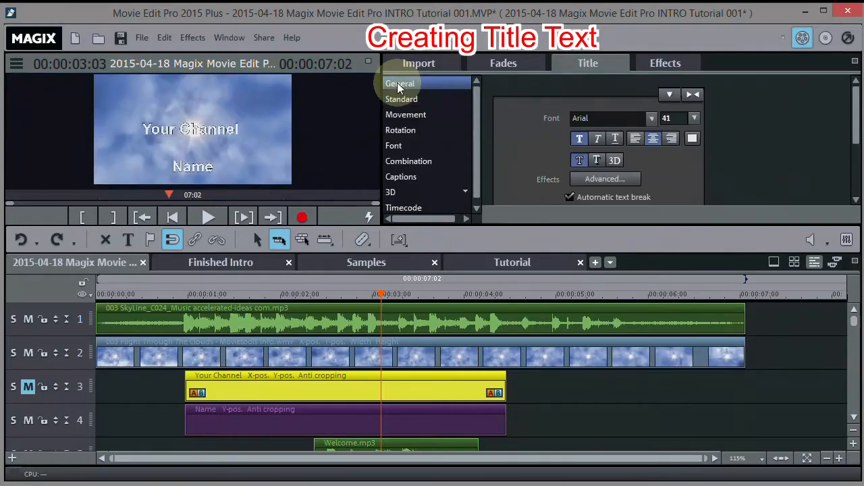
{"action": "left_click", "coordinate": [691, 137]}
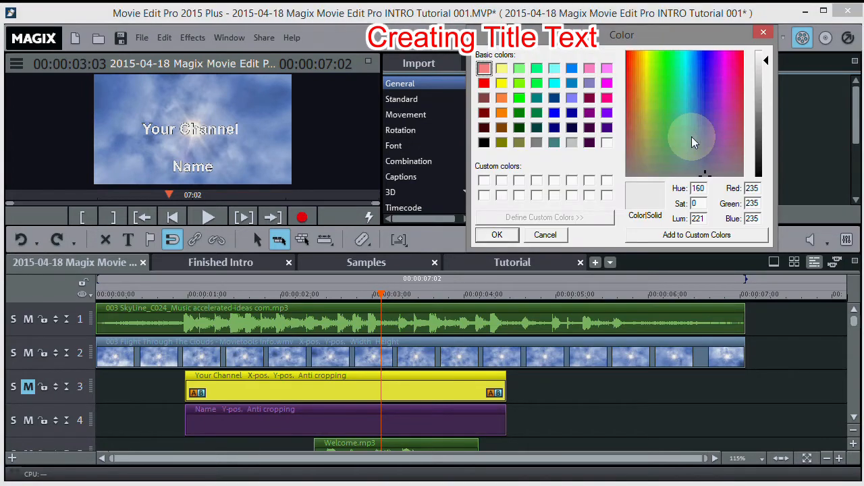
{"action": "left_click", "coordinate": [500, 70]}
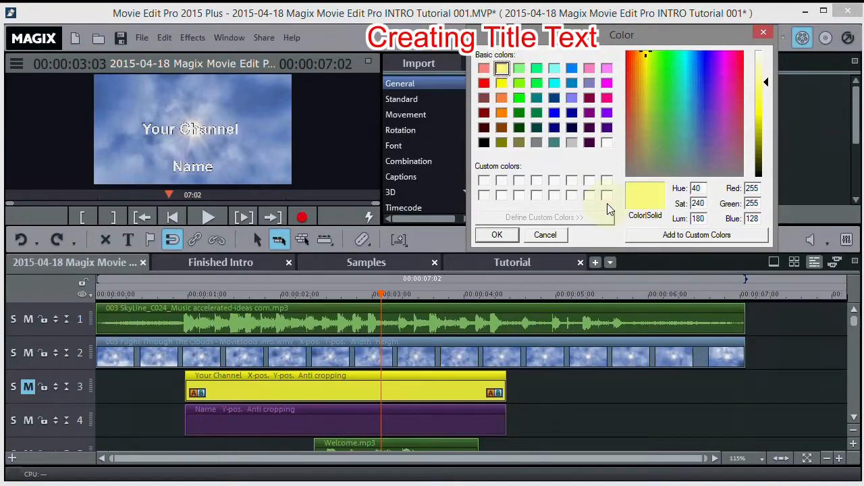
{"action": "left_click", "coordinate": [501, 83]}
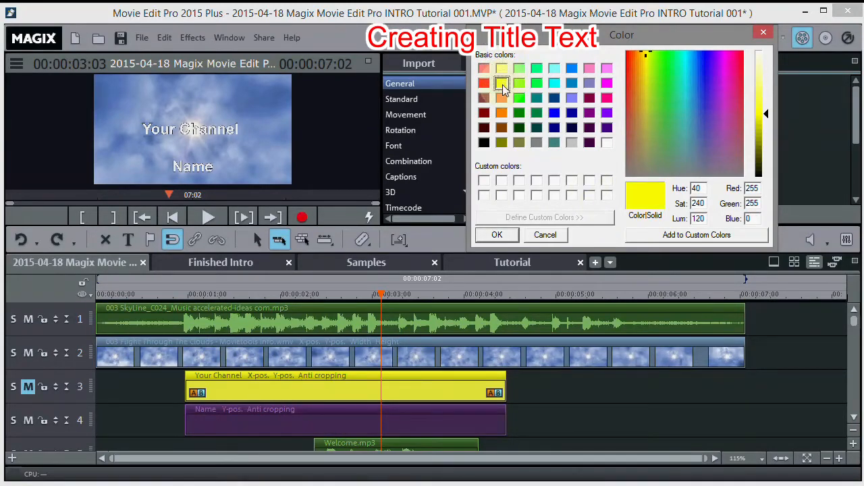
{"action": "left_click", "coordinate": [497, 234]}
Change the Name title's text colour on track 4 to the same bright yellow (255, 255, 0).
{"action": "left_click", "coordinate": [188, 170]}
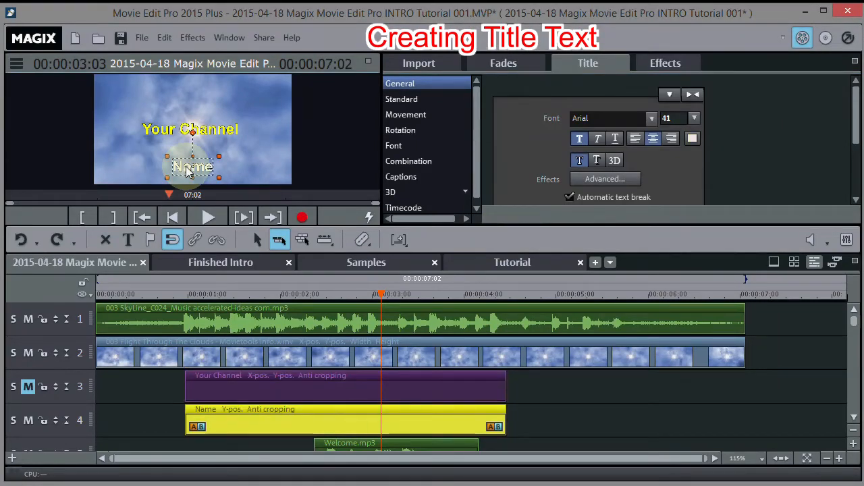
{"action": "left_click", "coordinate": [693, 139]}
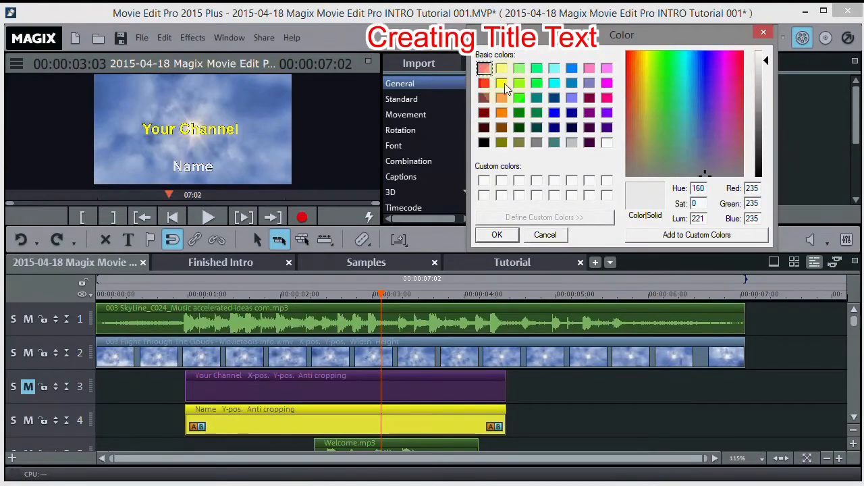
{"action": "left_click", "coordinate": [502, 87]}
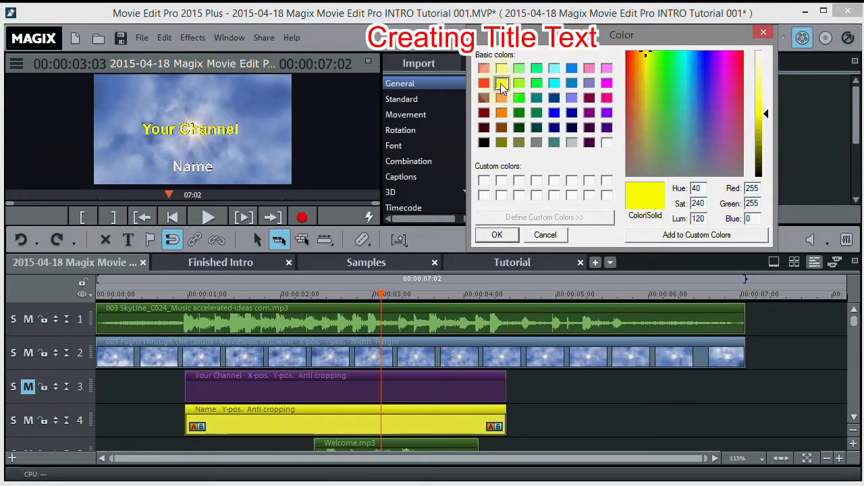
{"action": "left_click", "coordinate": [497, 234]}
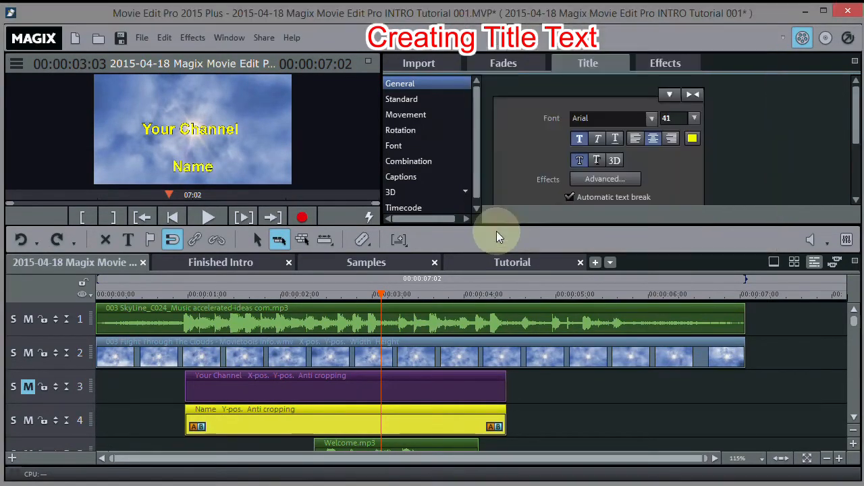
Set the Your Channel title's font to Microsoft Tai Le.
{"action": "left_click", "coordinate": [200, 135]}
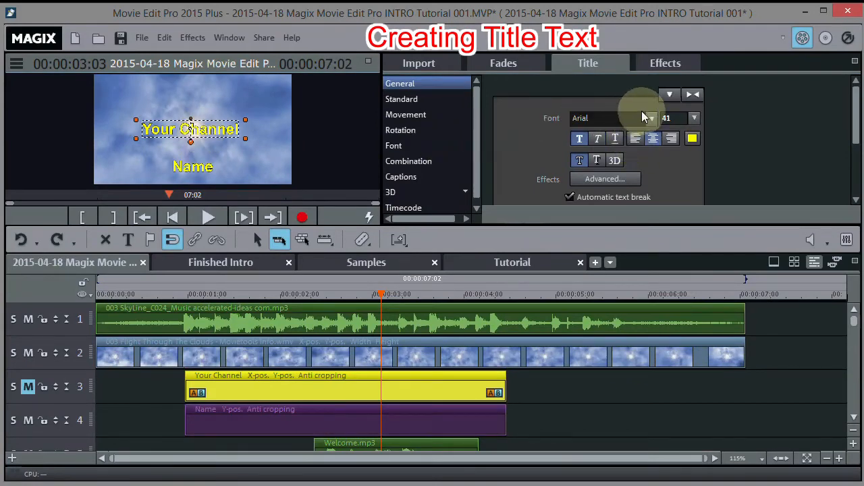
{"action": "left_click", "coordinate": [650, 118]}
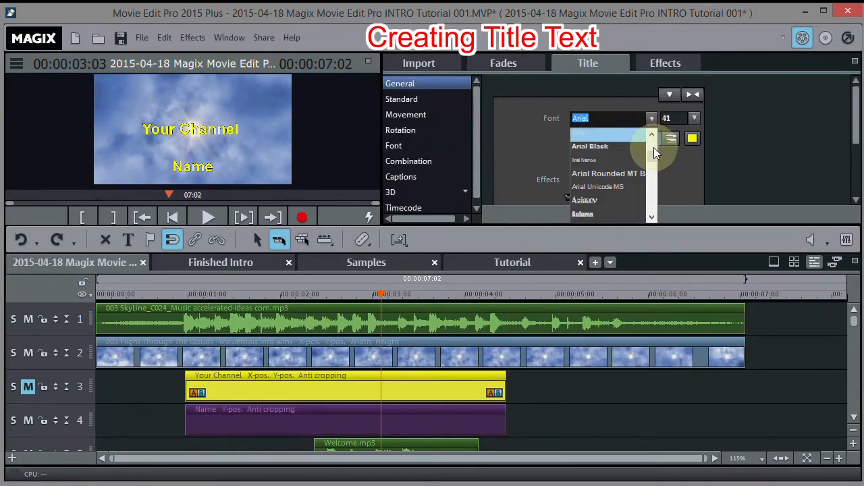
{"action": "scroll", "coordinate": [654, 157], "scroll_direction": "up", "scroll_amount": 2}
{"action": "left_click_drag", "start_coordinate": [653, 157], "coordinate": [616, 106]}
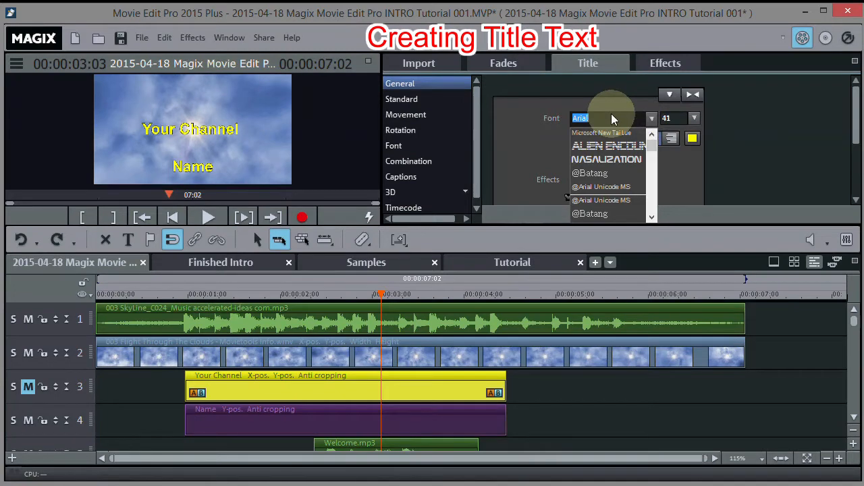
{"action": "type", "text": "M"}
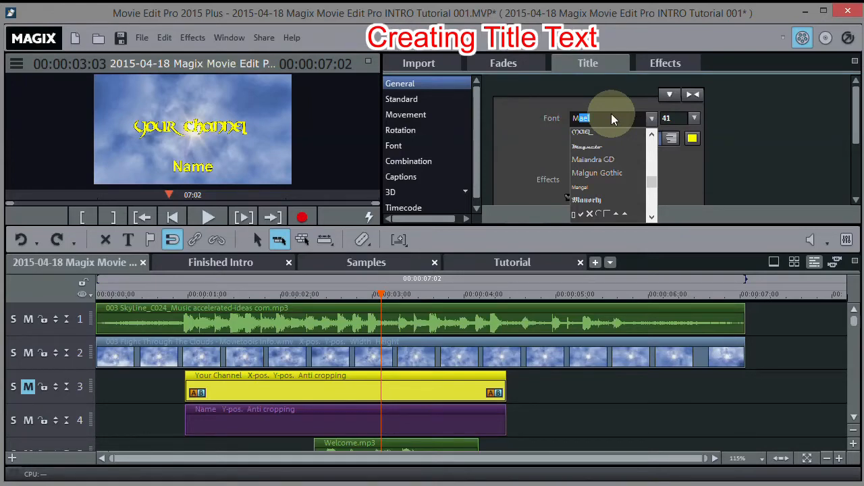
{"action": "type", "text": "iama"}
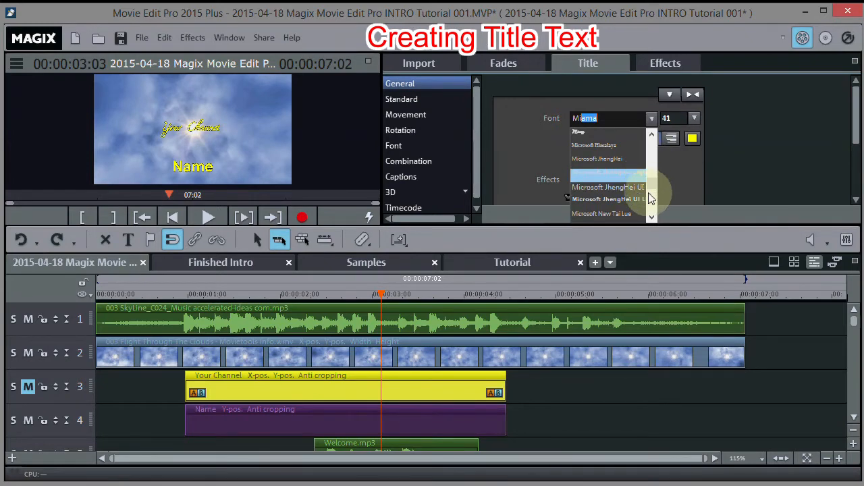
{"action": "left_click", "coordinate": [651, 216]}
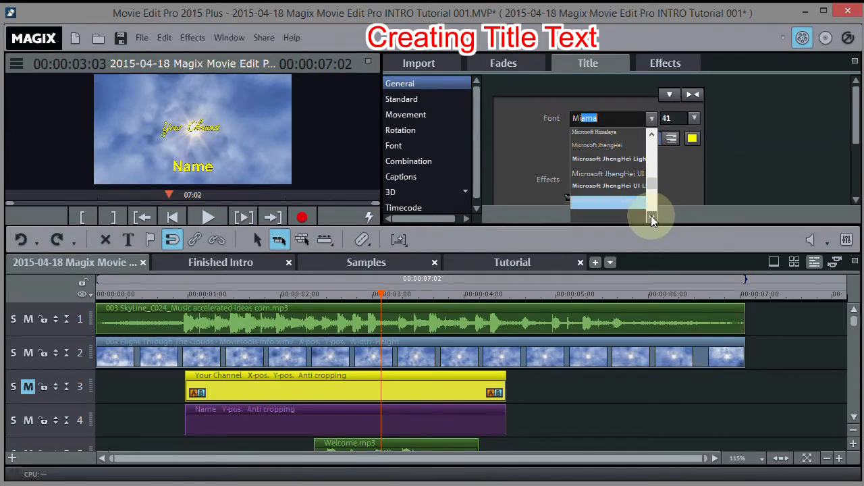
{"action": "left_click", "coordinate": [651, 216]}
{"action": "left_click", "coordinate": [651, 216]}
{"action": "left_click", "coordinate": [651, 216]}
{"action": "left_click", "coordinate": [651, 216]}
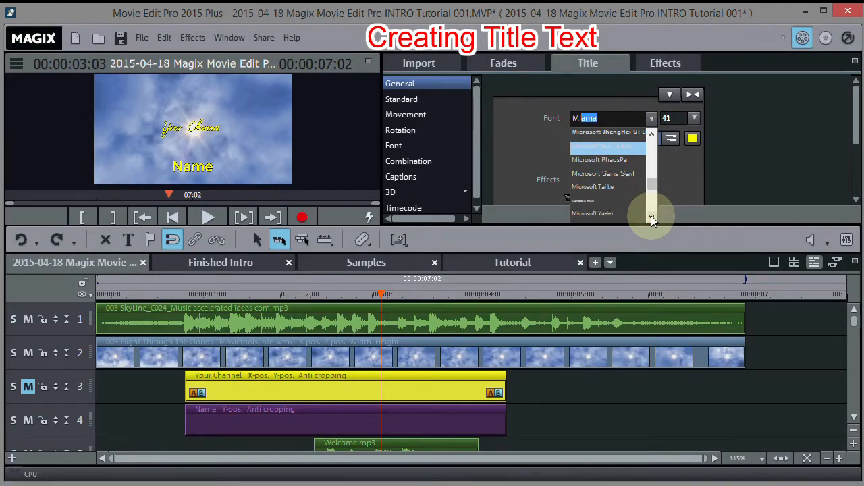
{"action": "left_click", "coordinate": [600, 191]}
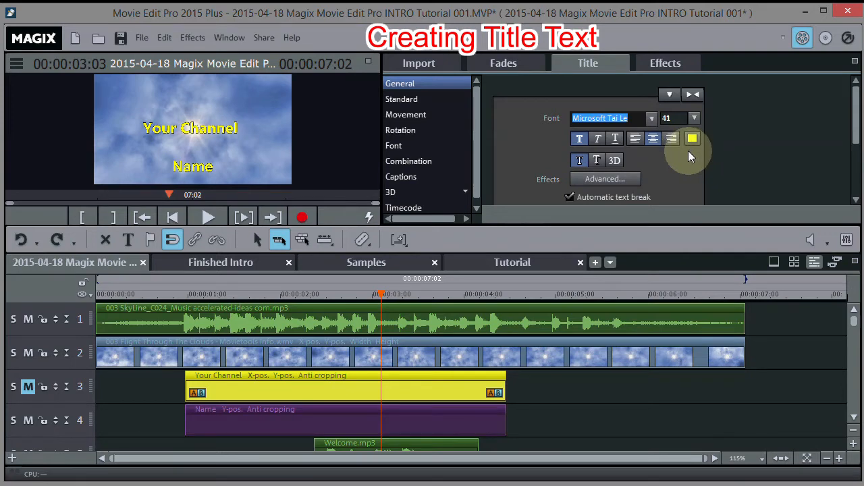
Enable a black shadow on the Your Channel title with horizontal and vertical offsets of 5.
{"action": "left_click", "coordinate": [603, 181]}
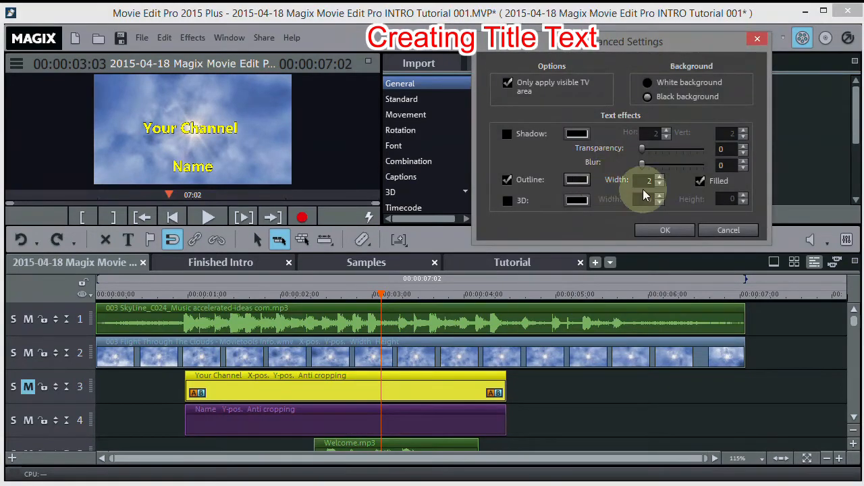
{"action": "left_click", "coordinate": [508, 136]}
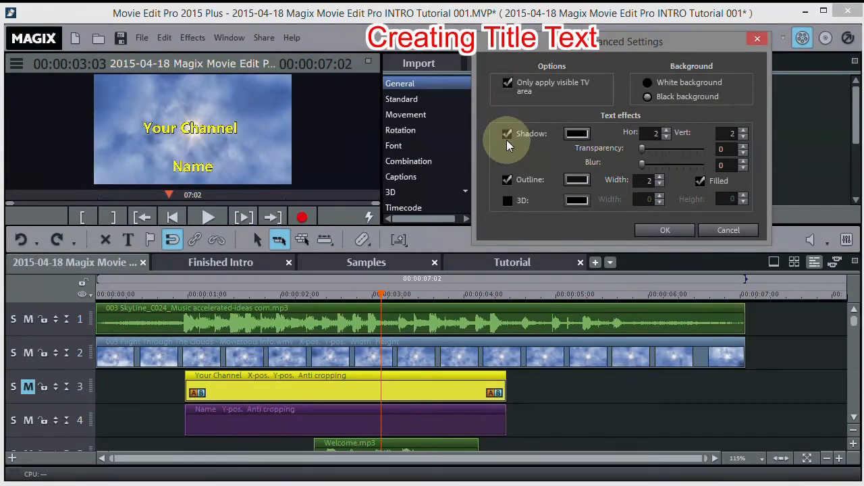
{"action": "left_click", "coordinate": [666, 131]}
{"action": "left_click", "coordinate": [667, 131]}
{"action": "left_click", "coordinate": [744, 130]}
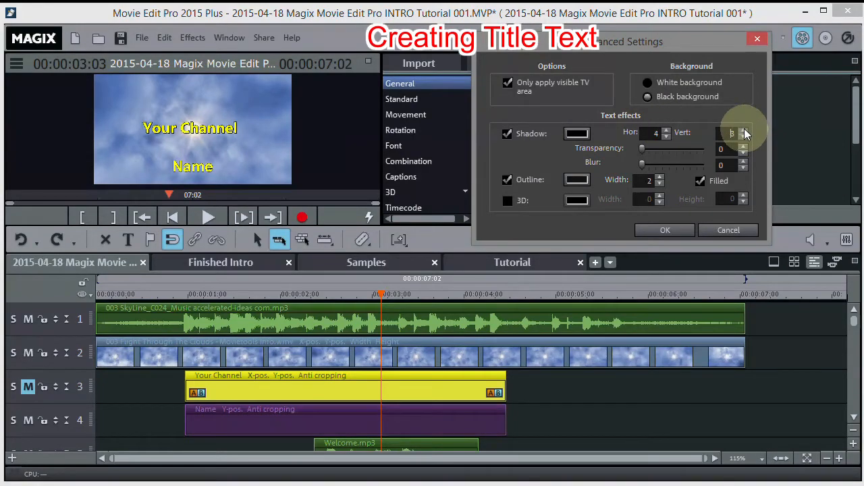
{"action": "left_click", "coordinate": [744, 130]}
{"action": "left_click", "coordinate": [744, 130]}
{"action": "left_click", "coordinate": [667, 130]}
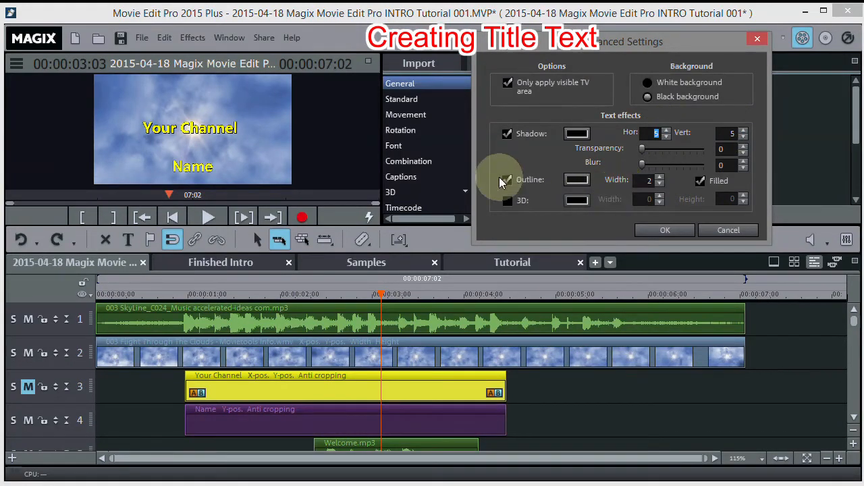
Adjust the outline width of the Your Channel title and apply its advanced text effects.
{"action": "left_click", "coordinate": [660, 177]}
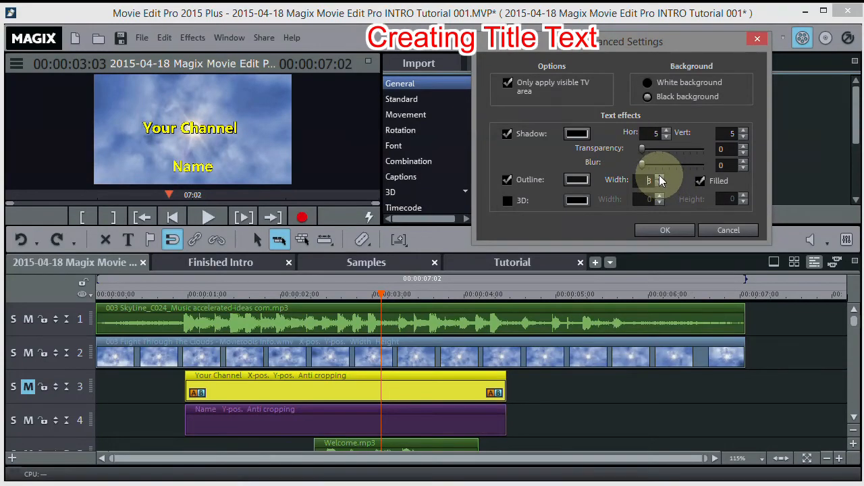
{"action": "left_click", "coordinate": [660, 178]}
{"action": "left_click", "coordinate": [660, 183]}
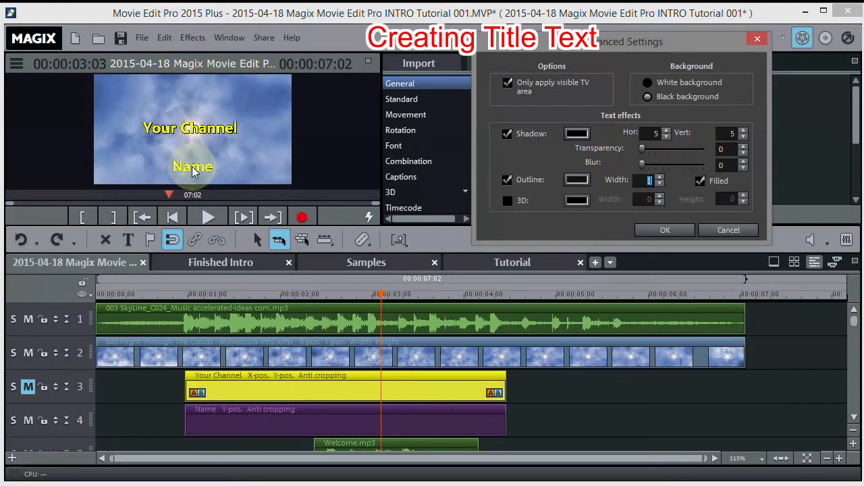
{"action": "left_click", "coordinate": [667, 230]}
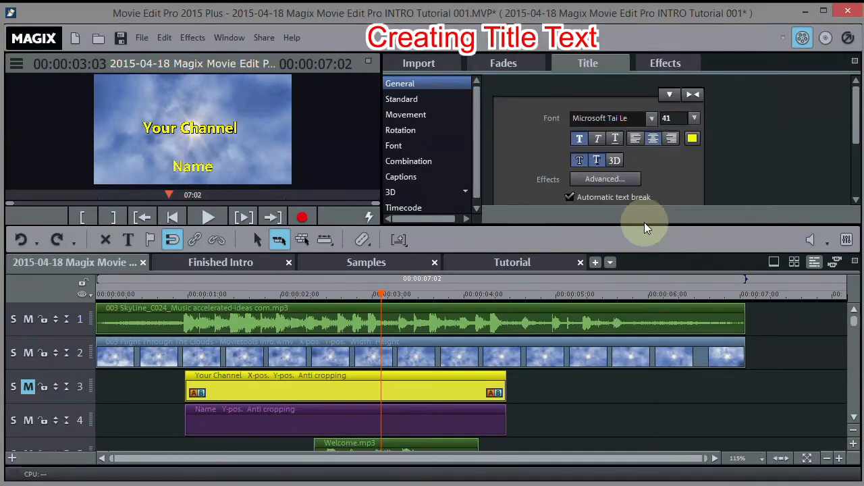
Add a black shadow to the Name title with horizontal and vertical offsets of 4 and apply it.
{"action": "left_click", "coordinate": [196, 172]}
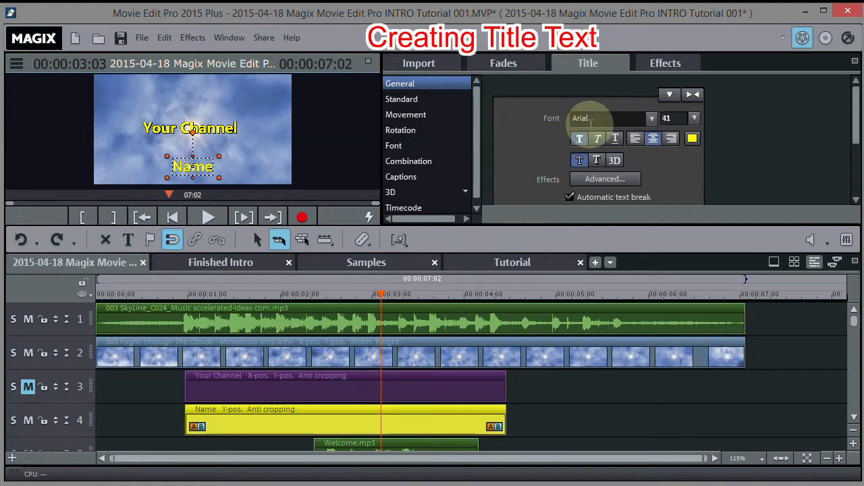
{"action": "left_click", "coordinate": [604, 180]}
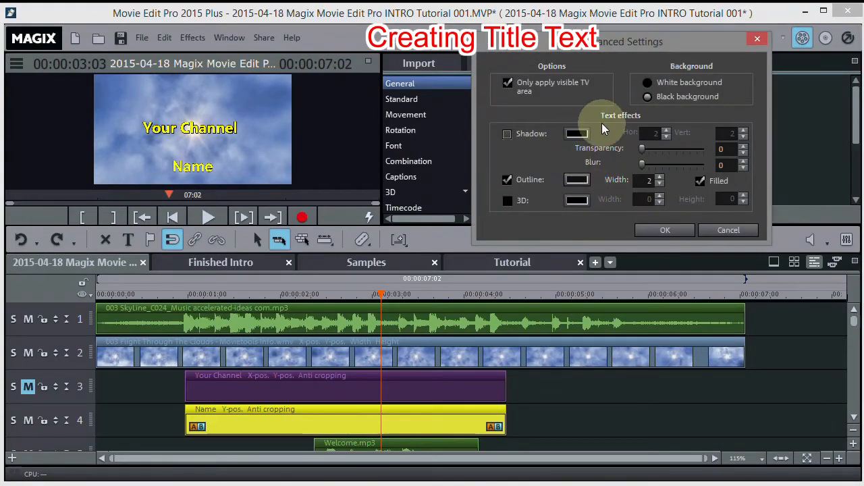
{"action": "left_click", "coordinate": [508, 135]}
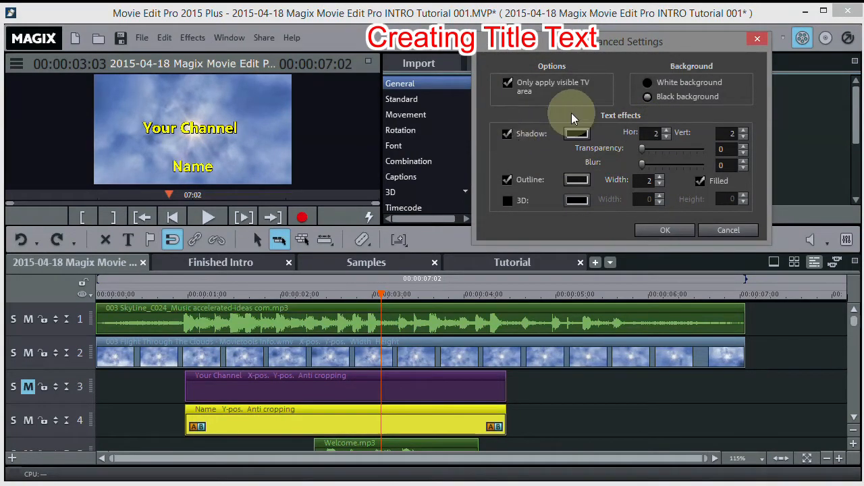
{"action": "left_click", "coordinate": [667, 129]}
{"action": "left_click", "coordinate": [667, 129]}
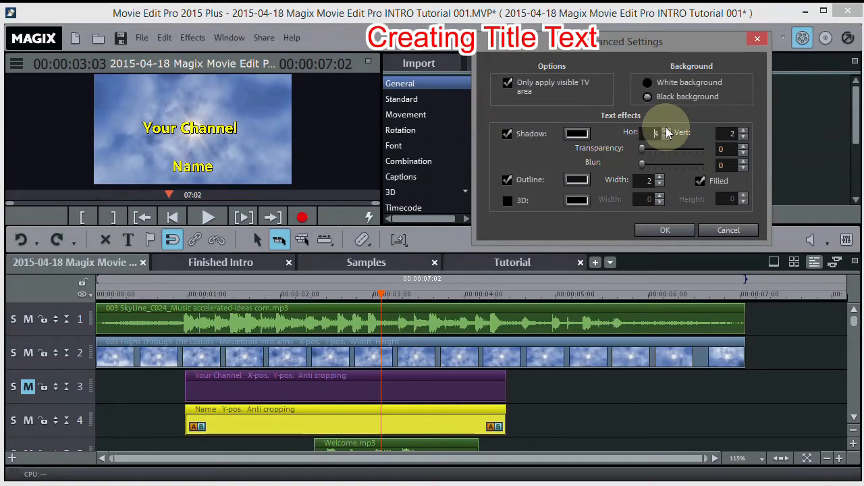
{"action": "left_click", "coordinate": [743, 130]}
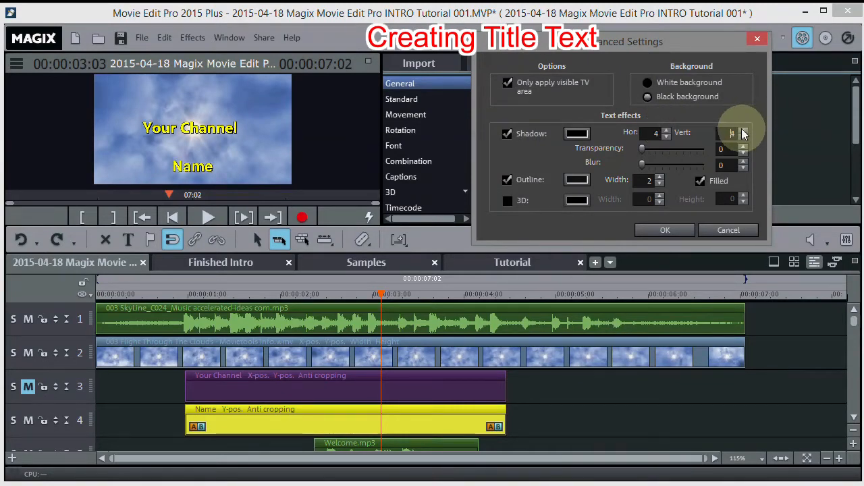
{"action": "left_click", "coordinate": [743, 130]}
{"action": "left_click", "coordinate": [700, 181]}
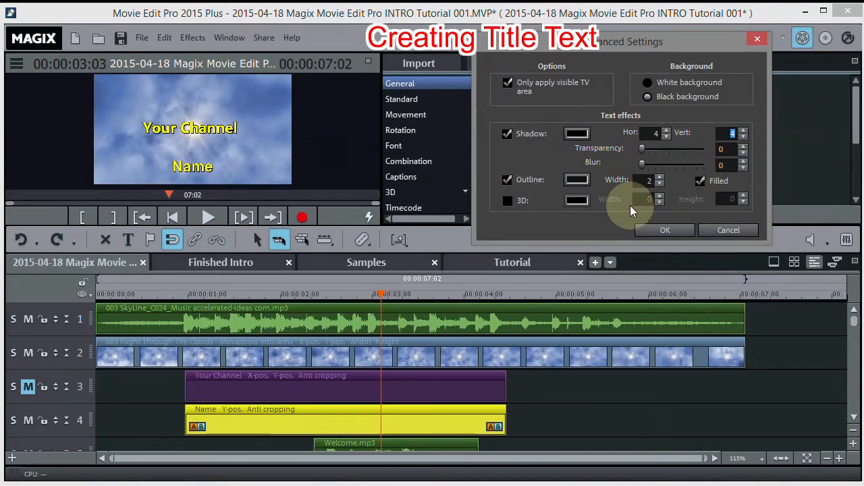
{"action": "left_click", "coordinate": [660, 229]}
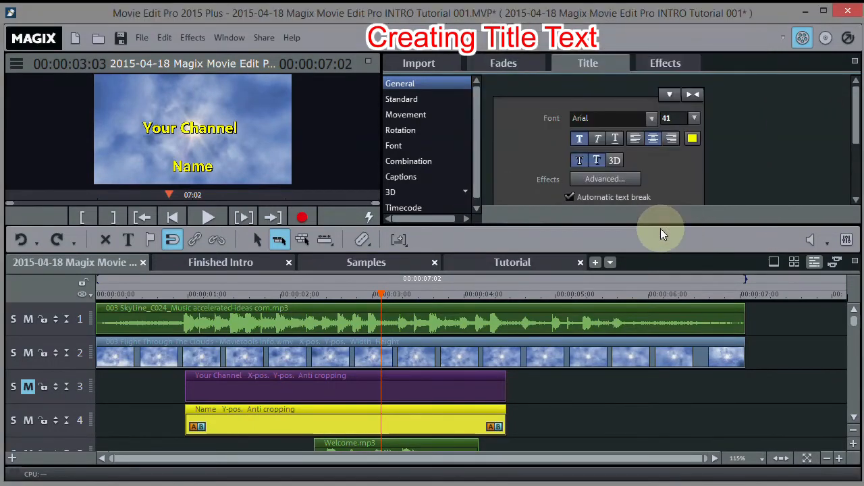
Reduce the Name title's font size to 39.
{"action": "left_click", "coordinate": [694, 117]}
{"action": "left_click_drag", "start_coordinate": [695, 203], "coordinate": [691, 205]}
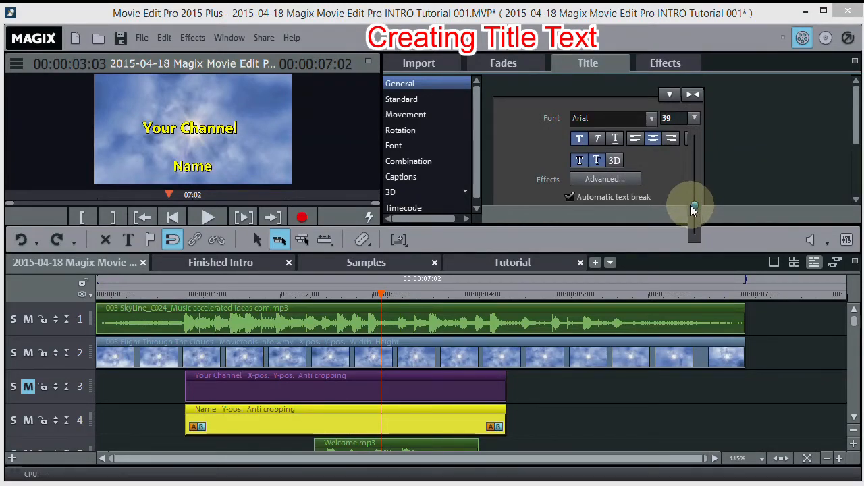
{"action": "left_click", "coordinate": [515, 140]}
Increase the Your Channel title's font size to 47.
{"action": "left_click", "coordinate": [201, 127]}
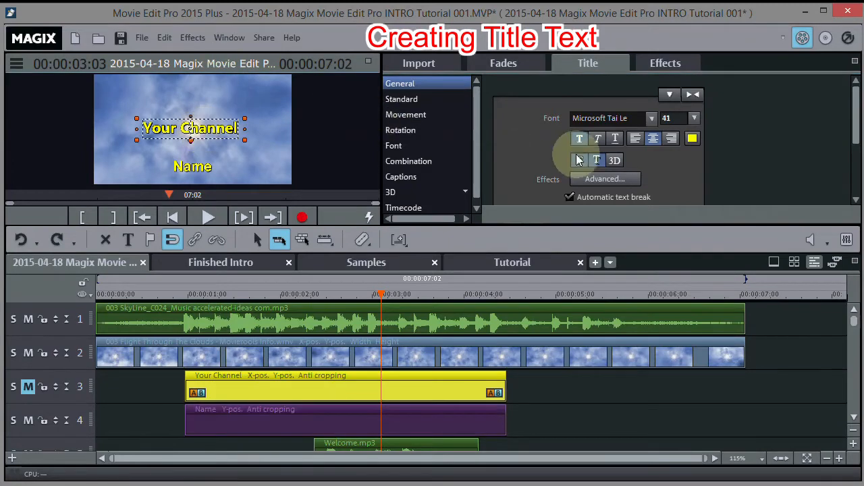
{"action": "left_click", "coordinate": [694, 117]}
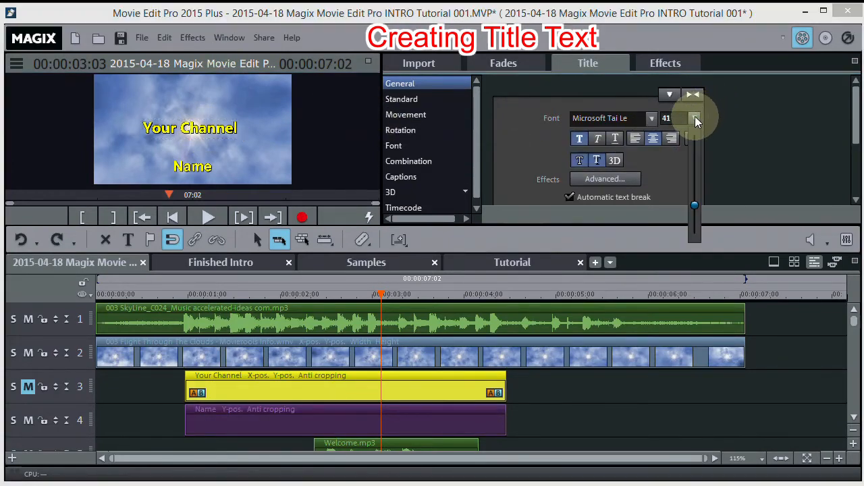
{"action": "left_click_drag", "start_coordinate": [696, 206], "coordinate": [694, 201]}
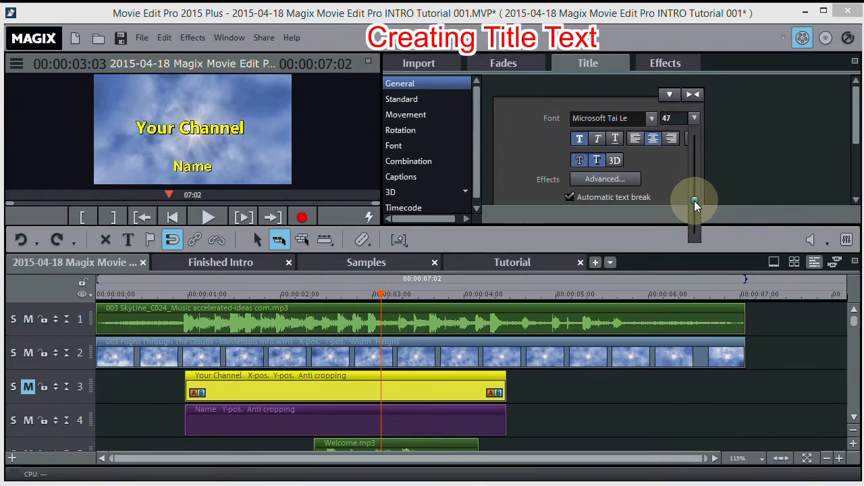
Keep the Your Channel title's current font size and save the project.
{"action": "left_click", "coordinate": [537, 142]}
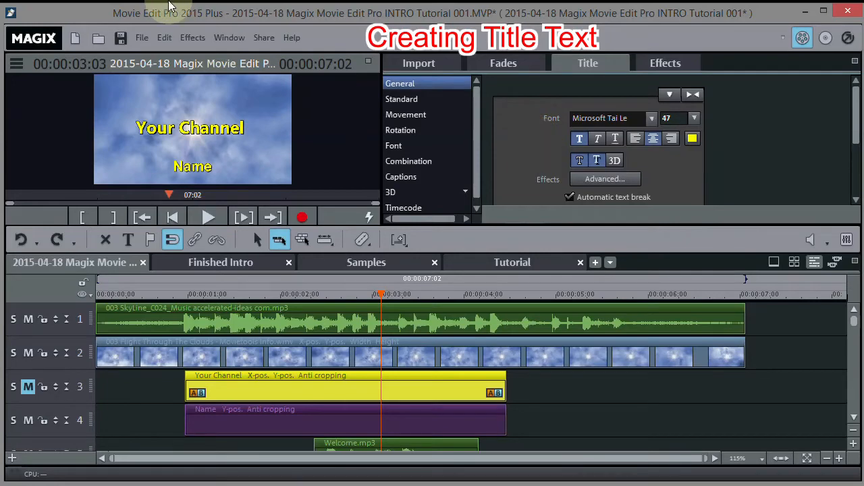
{"action": "left_click", "coordinate": [141, 37]}
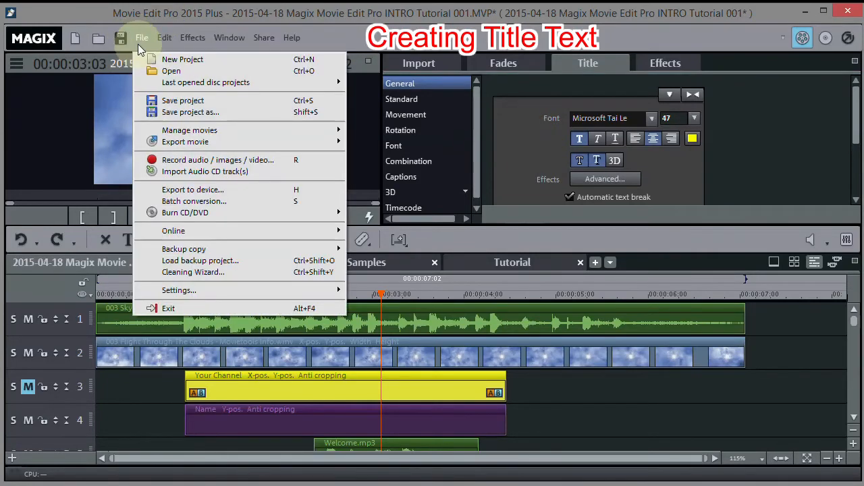
{"action": "left_click", "coordinate": [170, 102]}
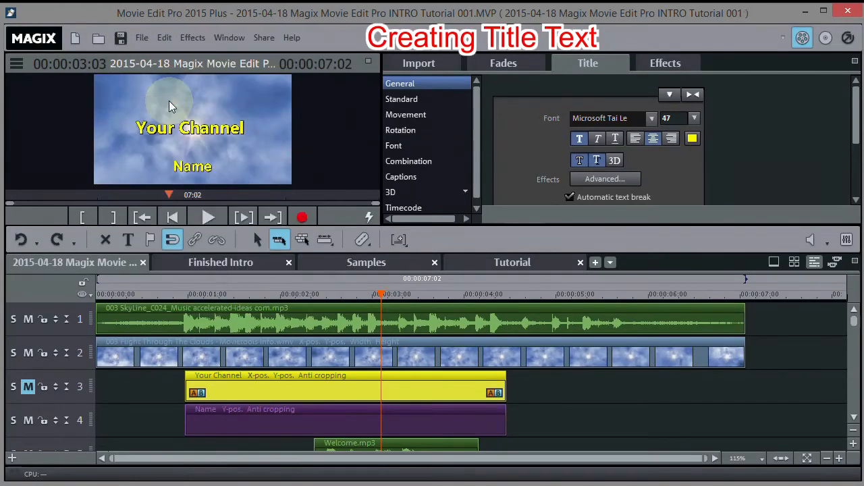
Remove the outline from the Your Channel title and set its horizontal and vertical shadow offsets to 10.
{"action": "left_click", "coordinate": [408, 391]}
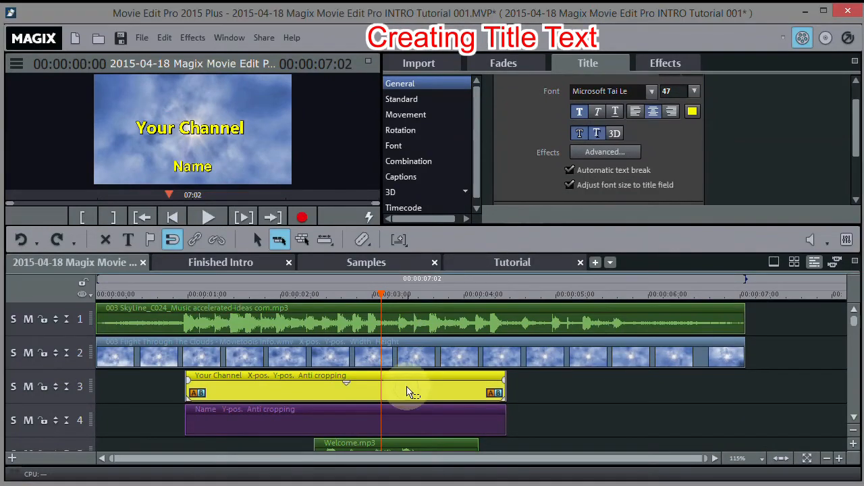
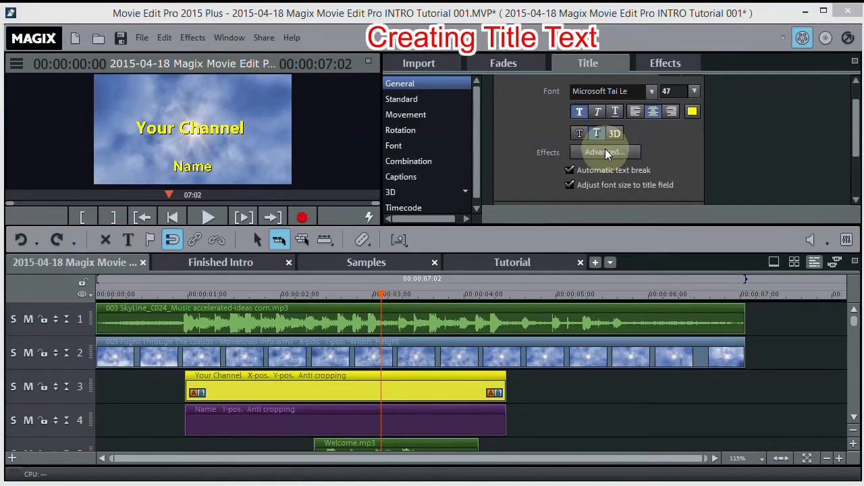
{"action": "left_click", "coordinate": [606, 152]}
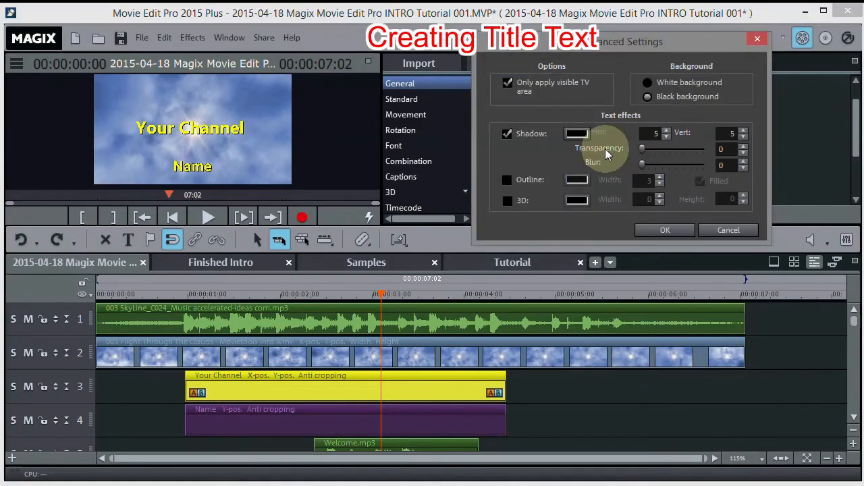
{"action": "left_click", "coordinate": [666, 130]}
{"action": "left_click", "coordinate": [666, 131]}
{"action": "left_click", "coordinate": [666, 130]}
{"action": "left_click", "coordinate": [667, 130]}
{"action": "left_click", "coordinate": [742, 130]}
{"action": "left_click", "coordinate": [743, 130]}
{"action": "left_click", "coordinate": [743, 130]}
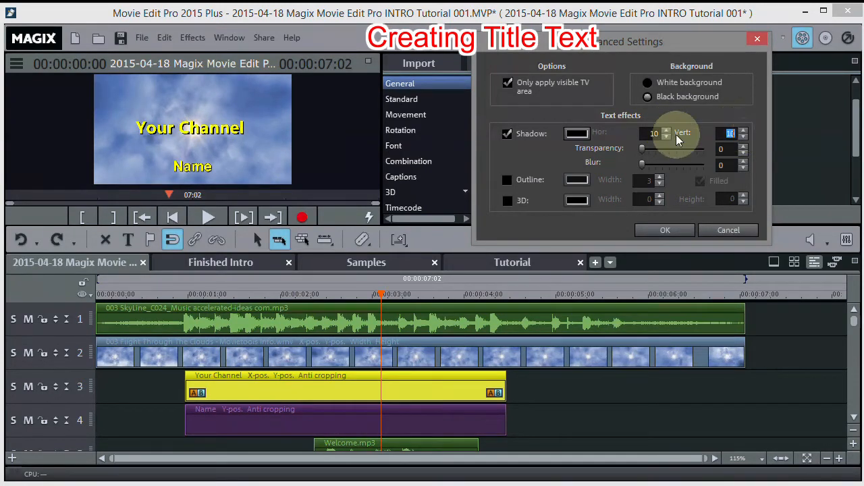
Set the Your Channel title's shadow transparency to 25 and blur to 12, and apply the text effects.
{"action": "left_click", "coordinate": [646, 147]}
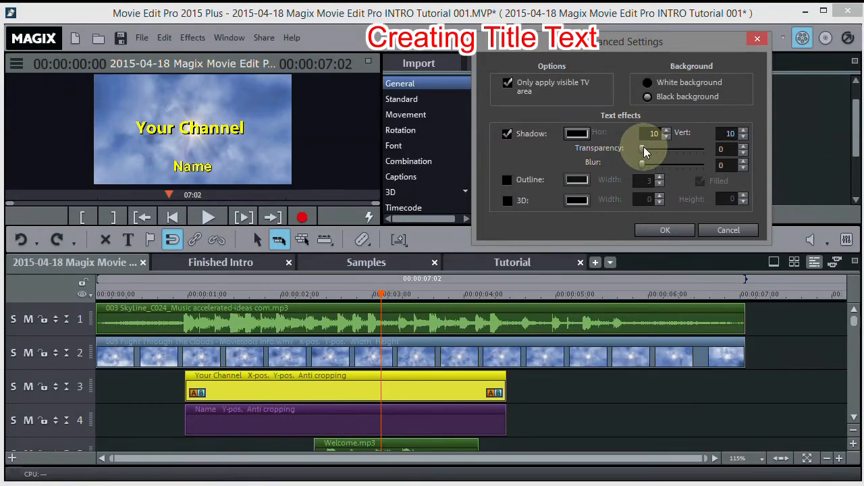
{"action": "left_click_drag", "start_coordinate": [653, 152], "coordinate": [658, 150]}
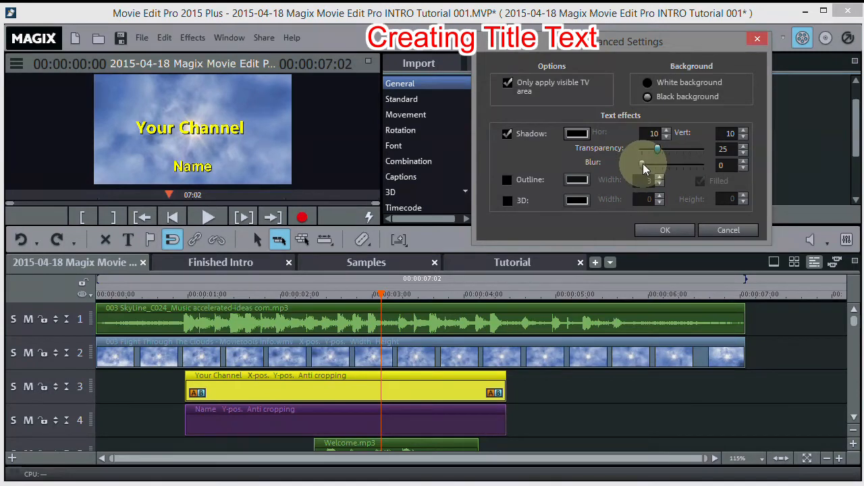
{"action": "left_click_drag", "start_coordinate": [645, 164], "coordinate": [650, 163]}
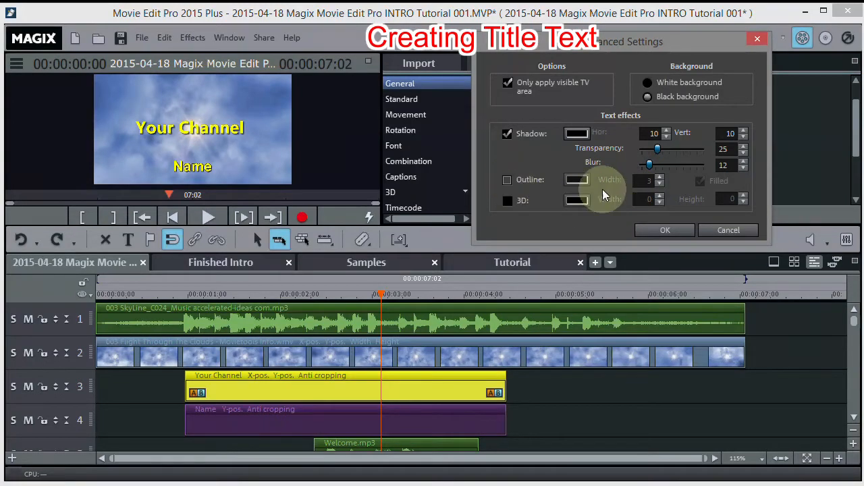
{"action": "left_click", "coordinate": [662, 231]}
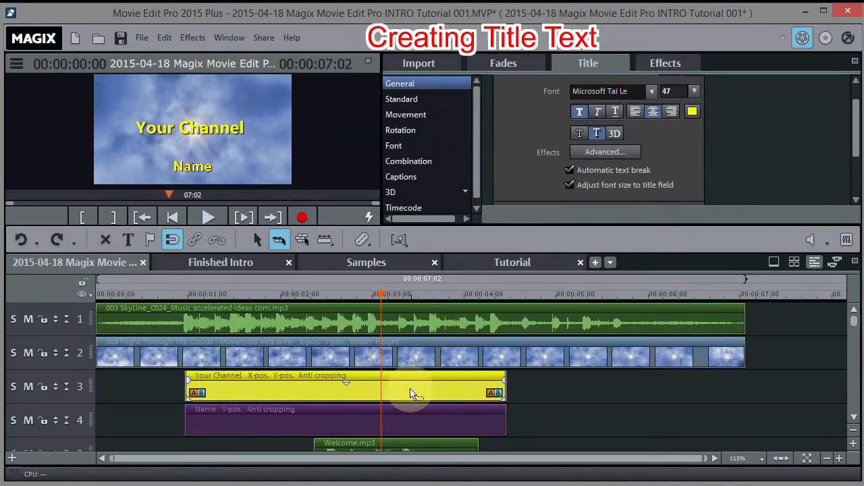
Remove the outline from the Name title and set its horizontal and vertical shadow offsets to 10.
{"action": "left_click", "coordinate": [409, 419]}
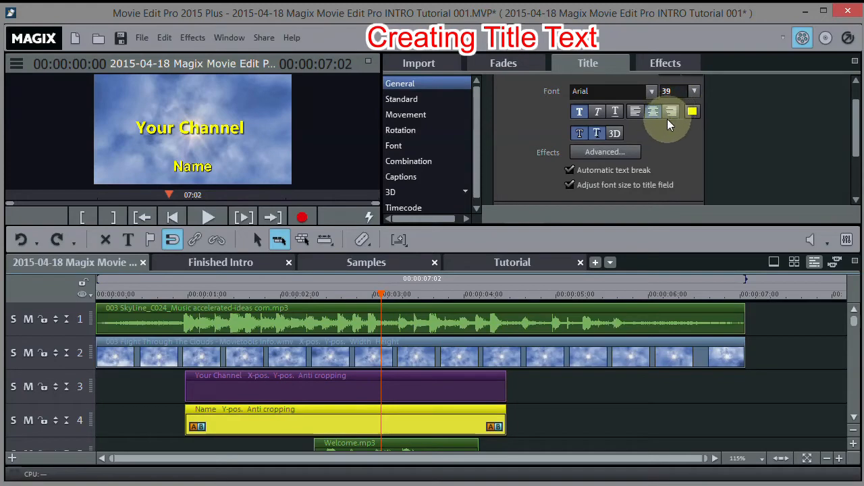
{"action": "left_click", "coordinate": [579, 133]}
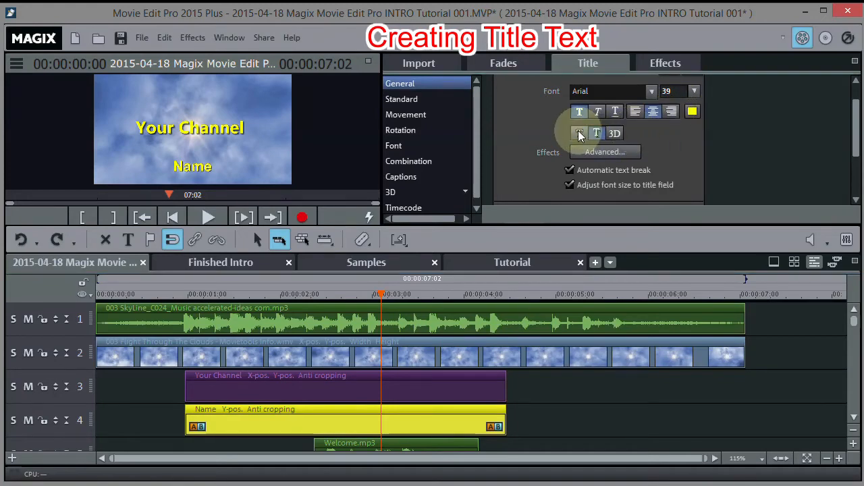
{"action": "left_click", "coordinate": [611, 154]}
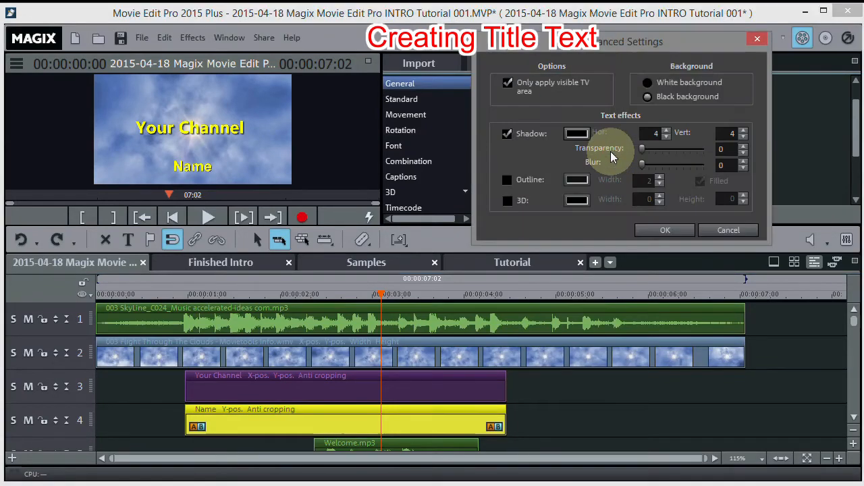
{"action": "left_click", "coordinate": [667, 131]}
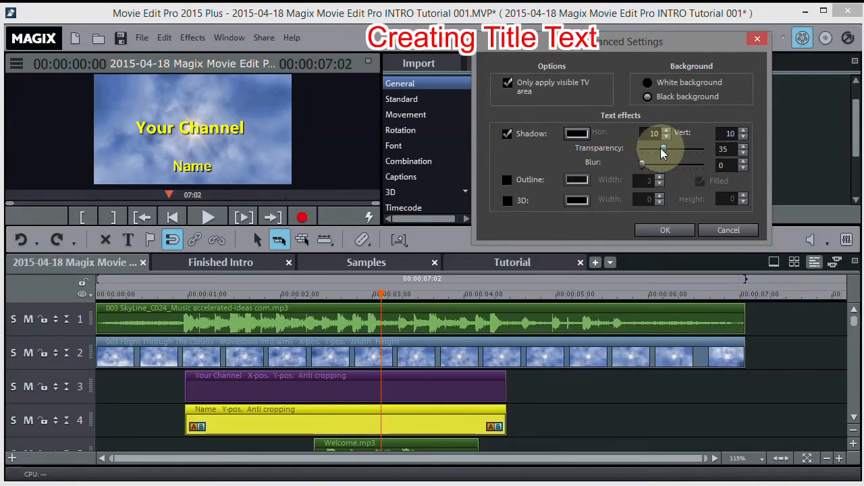
Set the Name title's shadow transparency to 25 and blur to 12, and apply the text effects.
{"action": "left_click_drag", "start_coordinate": [663, 153], "coordinate": [657, 152]}
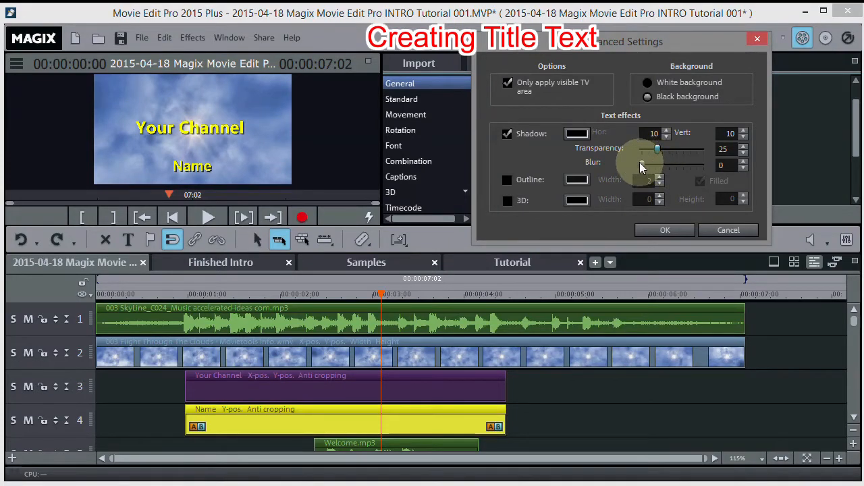
{"action": "left_click_drag", "start_coordinate": [648, 167], "coordinate": [649, 167]}
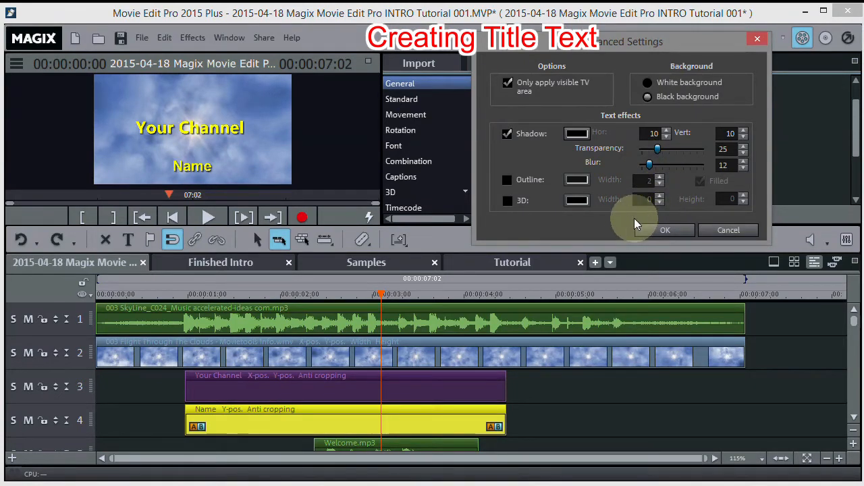
{"action": "left_click", "coordinate": [658, 229]}
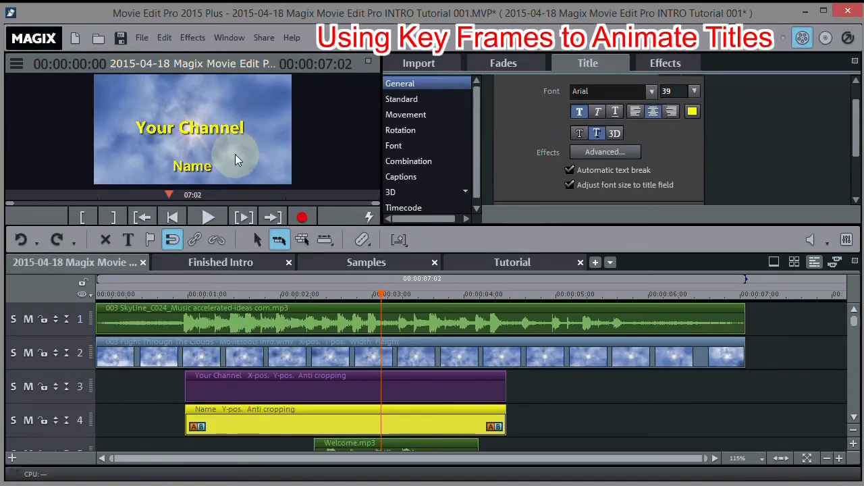
Scrub through the Finished Intro movie and compare its title animation and timing with the current project.
{"action": "left_click", "coordinate": [211, 262]}
{"action": "left_click", "coordinate": [114, 294]}
{"action": "left_click_drag", "start_coordinate": [118, 291], "coordinate": [430, 269]}
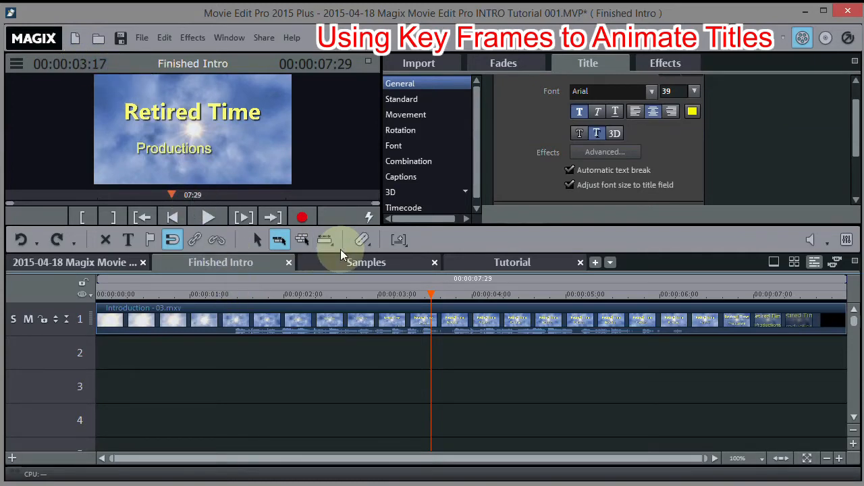
{"action": "left_click", "coordinate": [94, 263]}
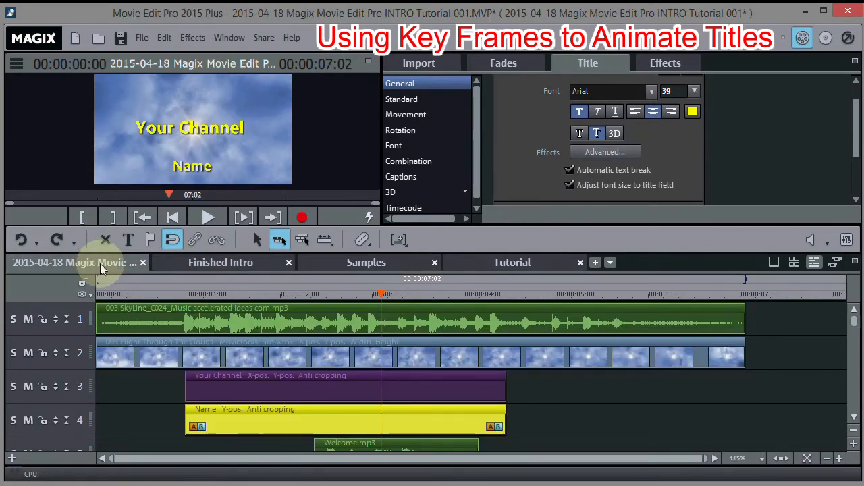
{"action": "left_click_drag", "start_coordinate": [378, 292], "coordinate": [414, 302]}
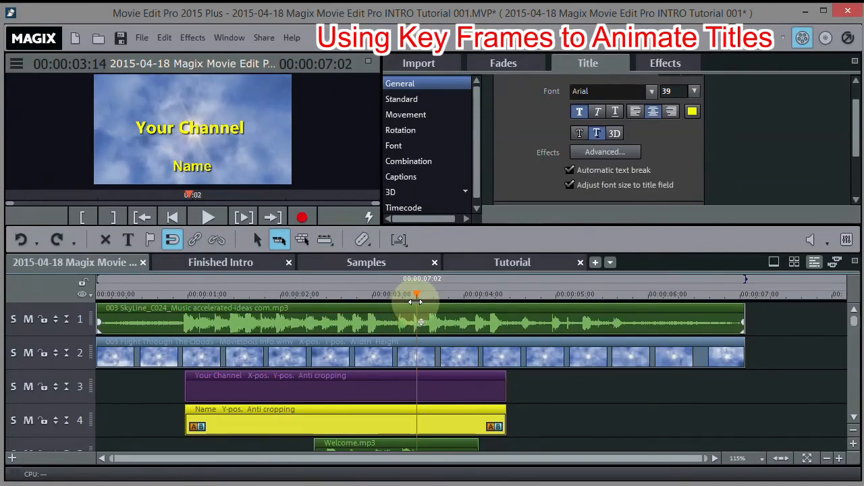
{"action": "left_click", "coordinate": [221, 263]}
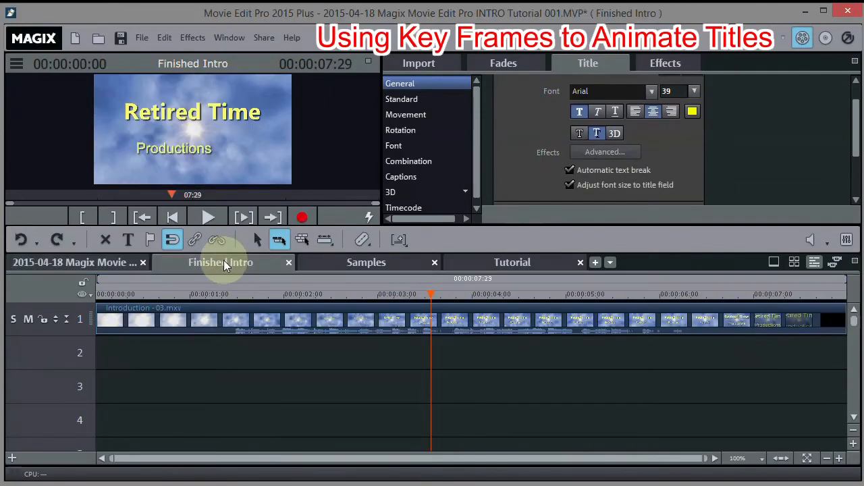
{"action": "left_click_drag", "start_coordinate": [430, 292], "coordinate": [239, 264]}
{"action": "left_click", "coordinate": [113, 264]}
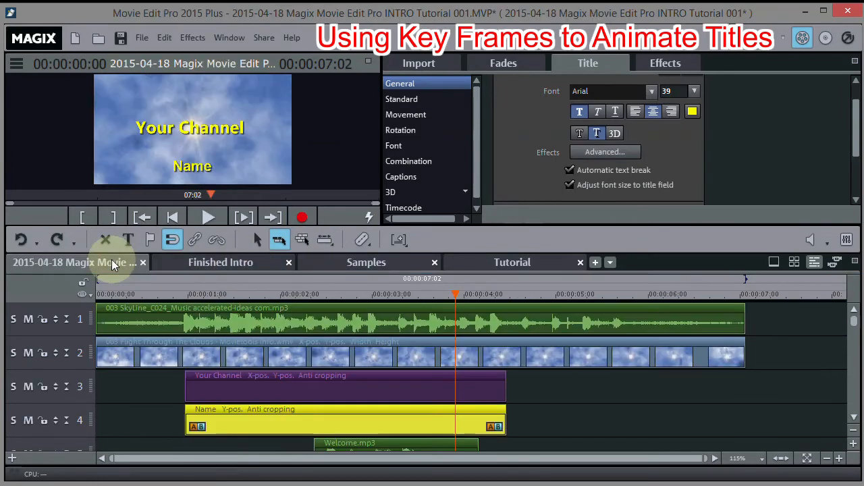
Extend the Your Channel title on track 3 to the end of the clouds video.
{"action": "left_click_drag", "start_coordinate": [246, 359], "coordinate": [187, 346]}
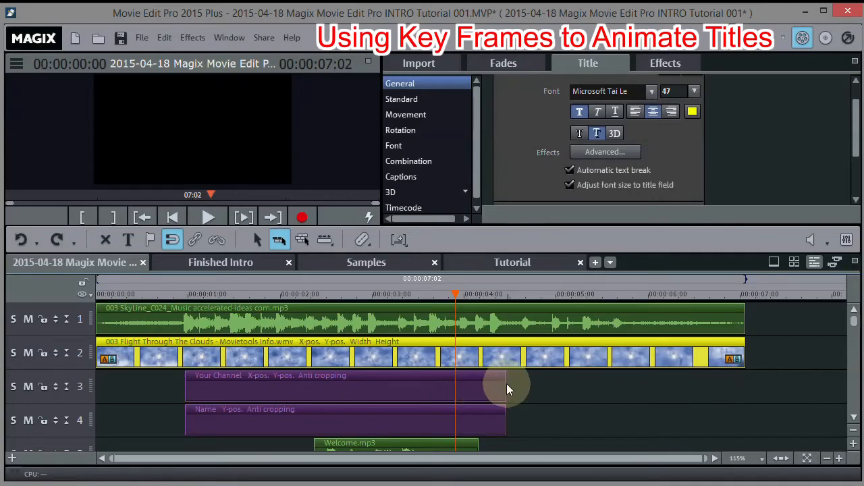
{"action": "left_click_drag", "start_coordinate": [504, 384], "coordinate": [742, 388]}
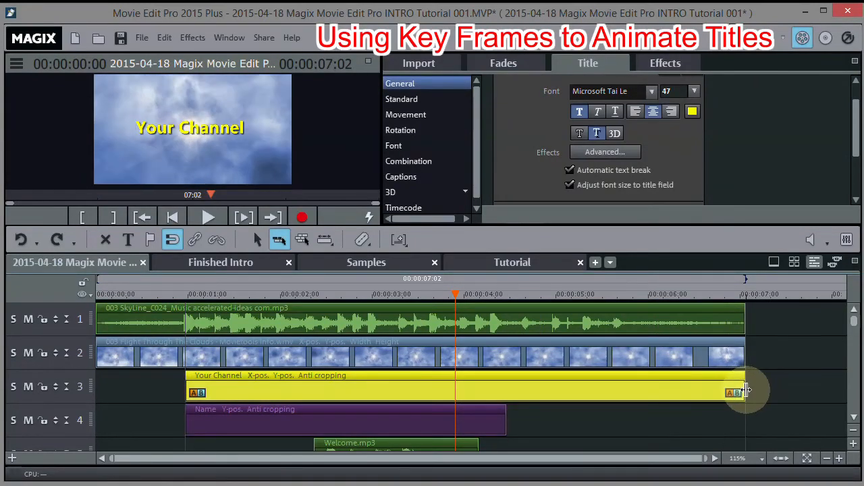
{"action": "left_click", "coordinate": [534, 402]}
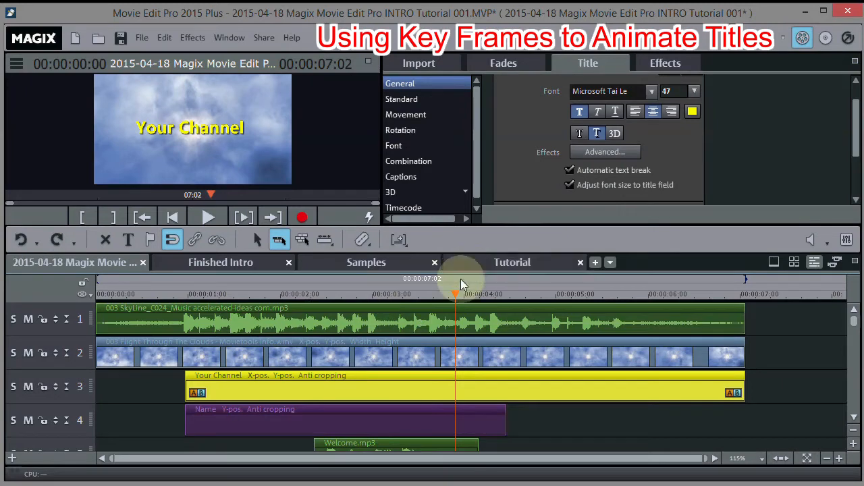
Enlarge the preview area and add a Size/Position keyframe to the Your Channel title at 00:00:03:17.
{"action": "left_click_drag", "start_coordinate": [453, 291], "coordinate": [424, 294]}
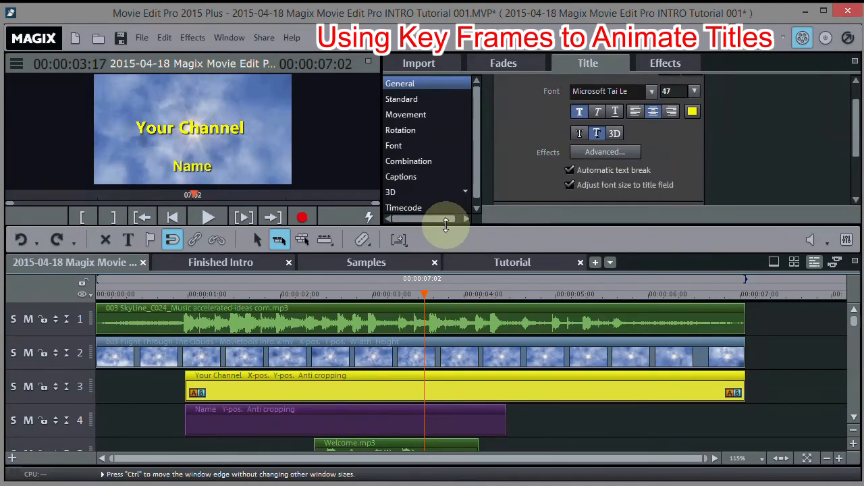
{"action": "left_click_drag", "start_coordinate": [446, 225], "coordinate": [451, 256]}
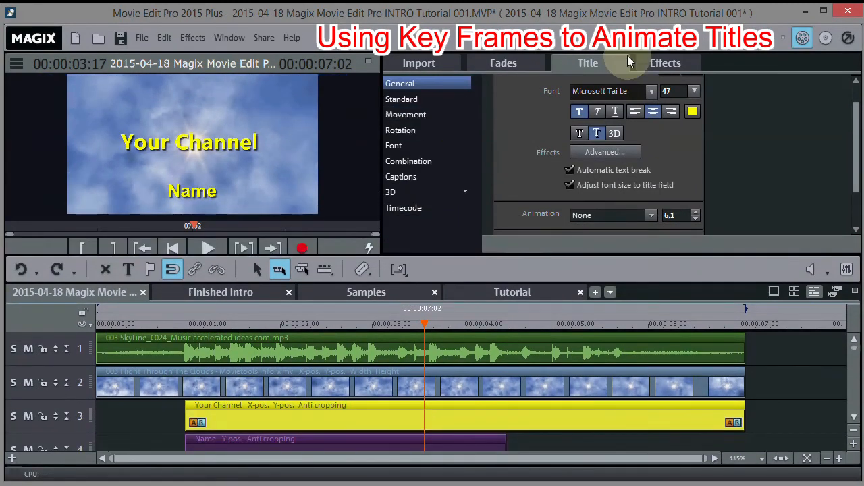
{"action": "left_click", "coordinate": [653, 68]}
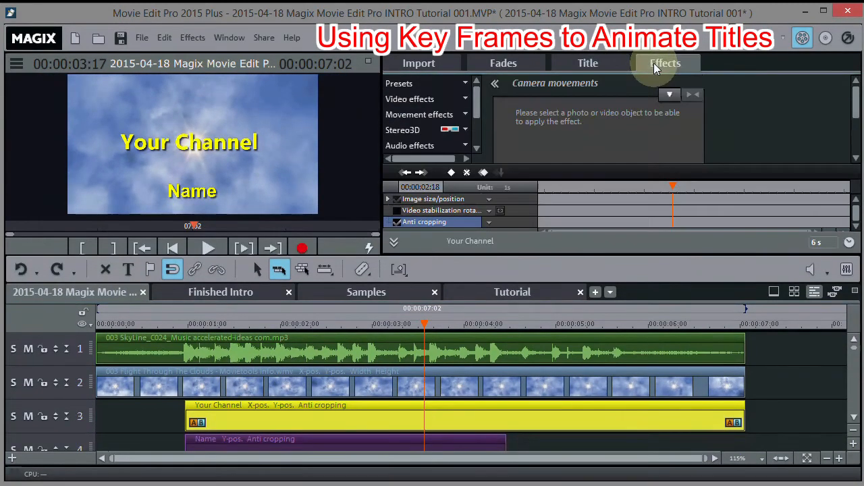
{"action": "left_click", "coordinate": [467, 115]}
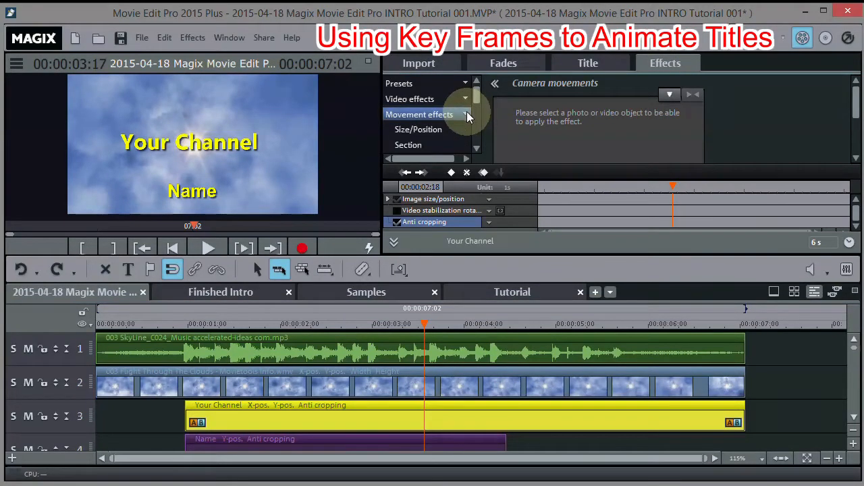
{"action": "left_click", "coordinate": [416, 129]}
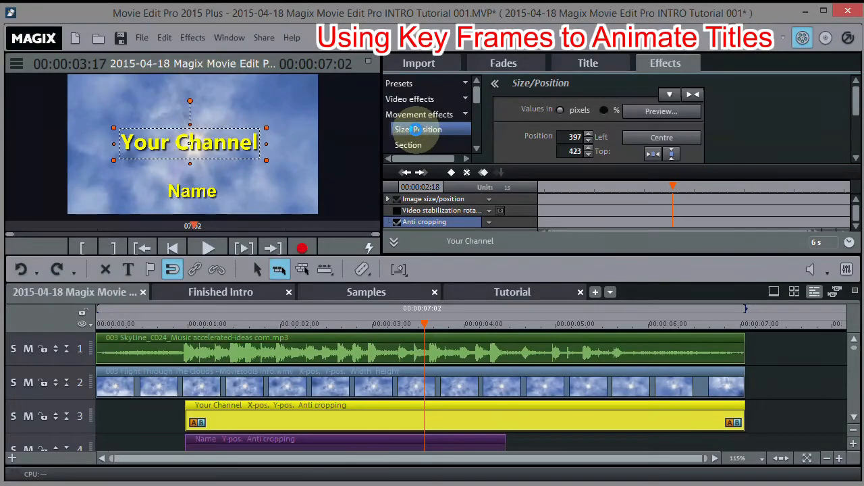
{"action": "left_click", "coordinate": [451, 174]}
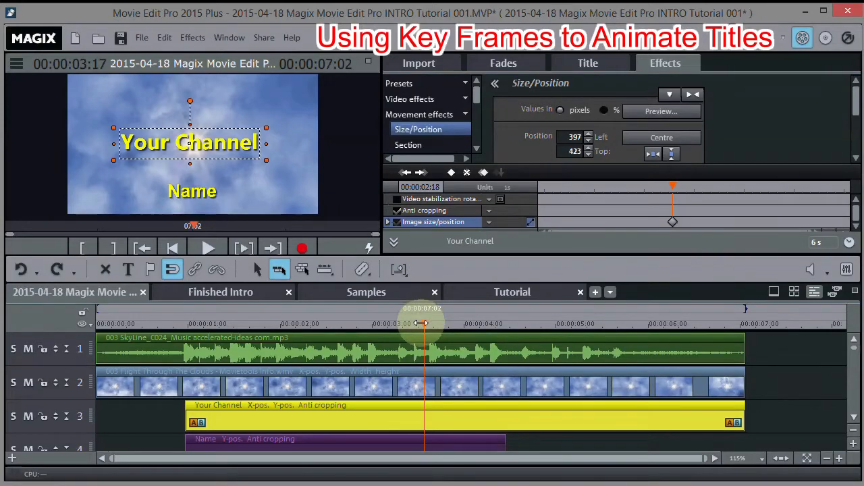
At the Your Channel title's start, shrink the text and recentre it at position 776 left, 513 top.
{"action": "left_click_drag", "start_coordinate": [420, 324], "coordinate": [185, 324]}
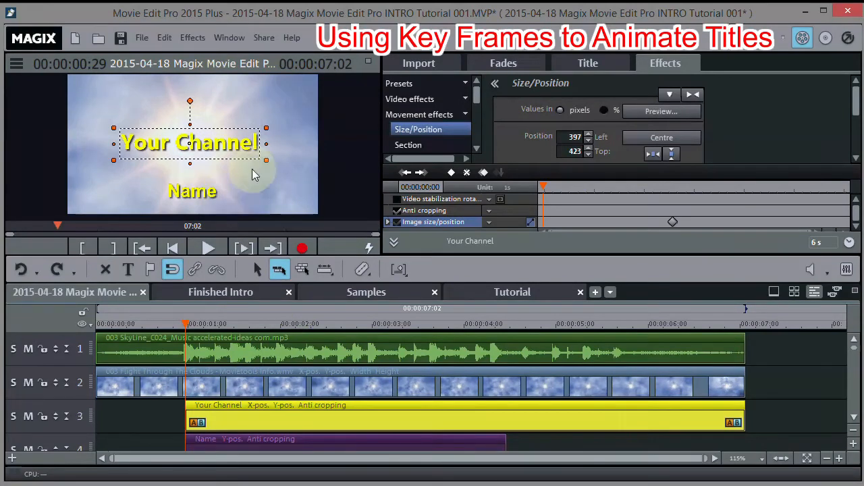
{"action": "left_click_drag", "start_coordinate": [265, 161], "coordinate": [167, 139]}
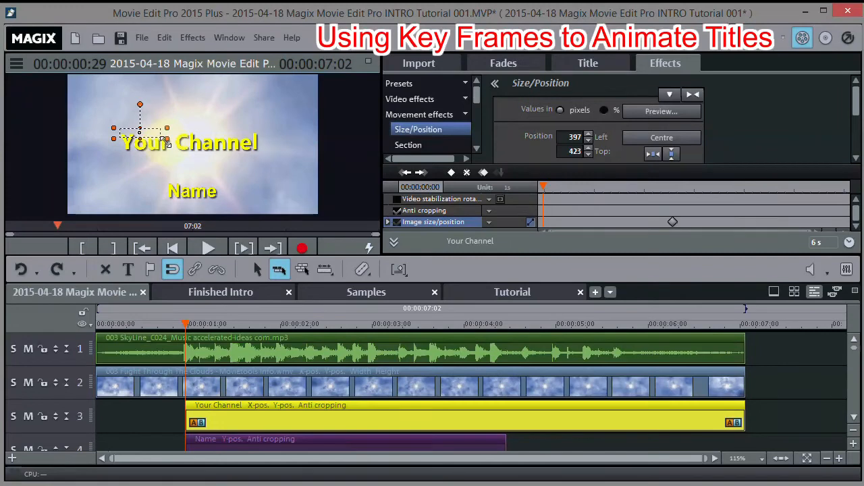
{"action": "left_click_drag", "start_coordinate": [133, 144], "coordinate": [189, 145]}
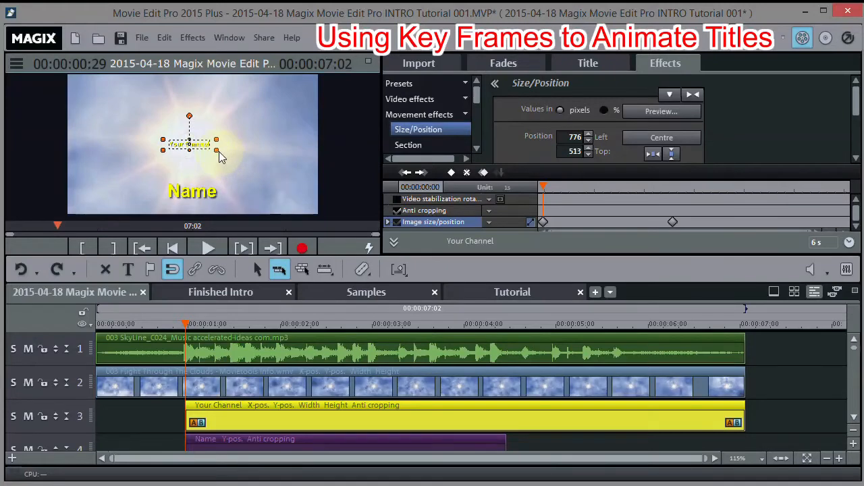
Shrink the Your Channel title's starting size further, recentre it at position 796 left, 513 top, and play back the animation.
{"action": "left_click_drag", "start_coordinate": [216, 149], "coordinate": [211, 148]}
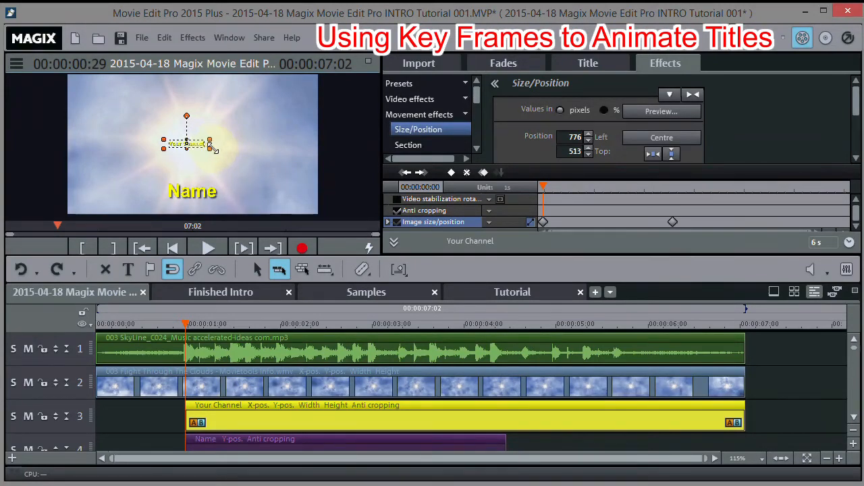
{"action": "left_click_drag", "start_coordinate": [188, 143], "coordinate": [192, 143]}
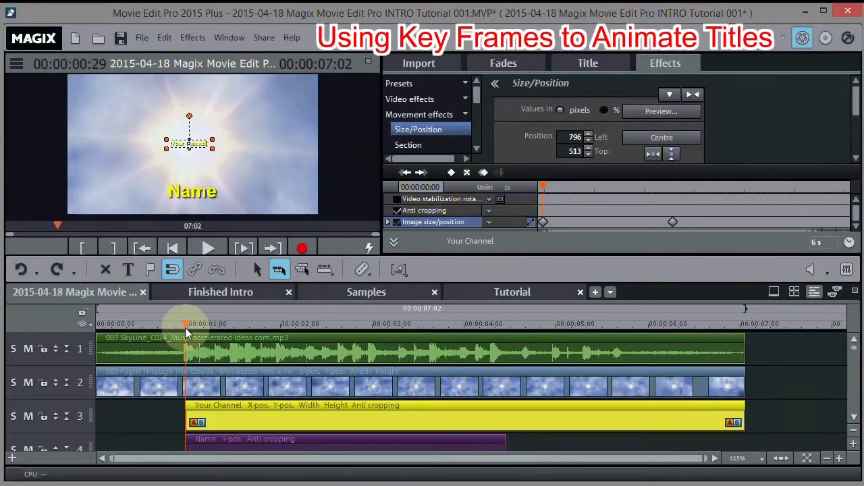
{"action": "left_click_drag", "start_coordinate": [185, 324], "coordinate": [158, 324]}
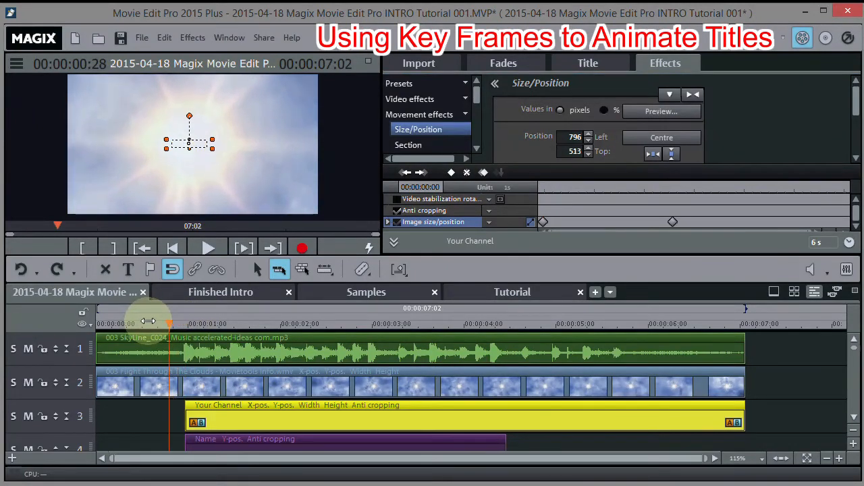
{"action": "left_click", "coordinate": [210, 248]}
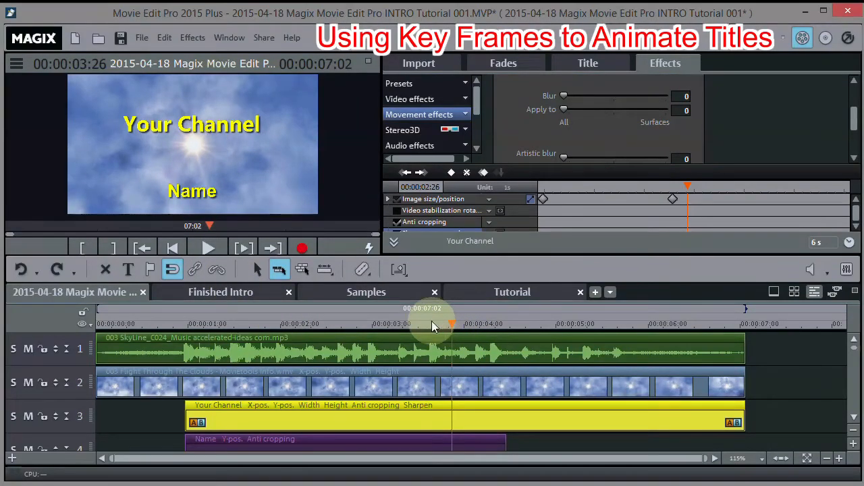
Add a Sharpness keyframe with artistic blur 0 to the Your Channel title at 00:00:03:21.
{"action": "left_click_drag", "start_coordinate": [450, 323], "coordinate": [373, 323]}
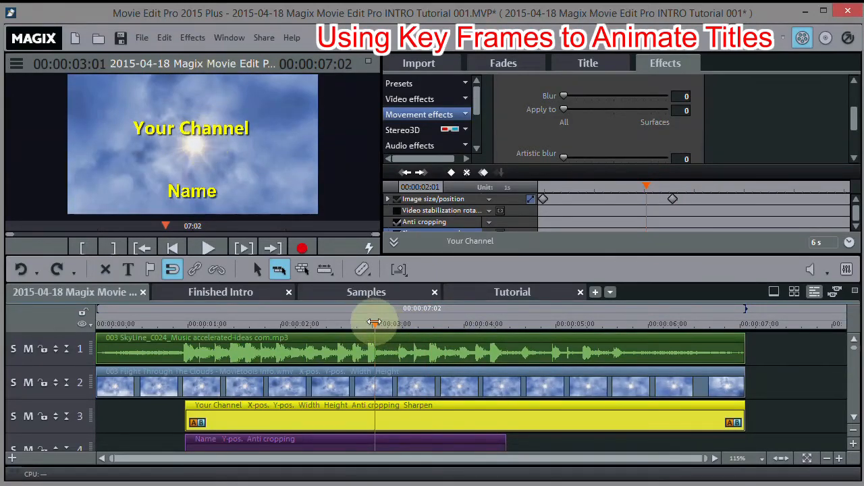
{"action": "left_click_drag", "start_coordinate": [374, 323], "coordinate": [435, 323]}
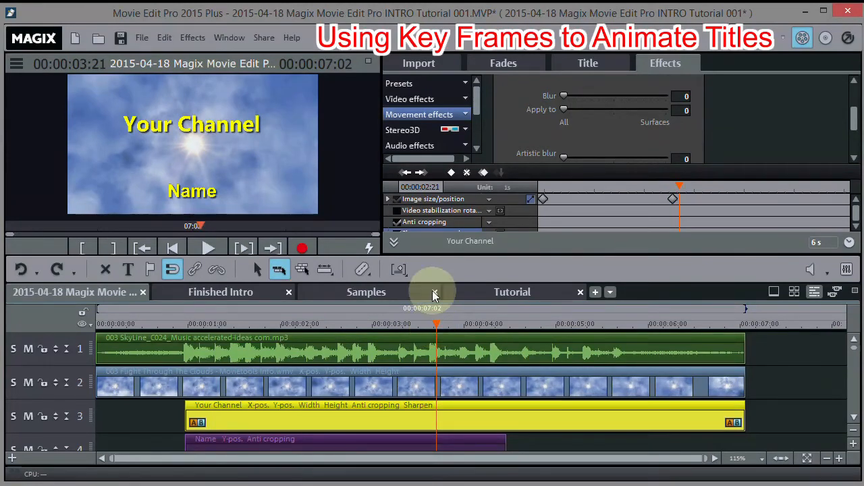
{"action": "left_click", "coordinate": [467, 100]}
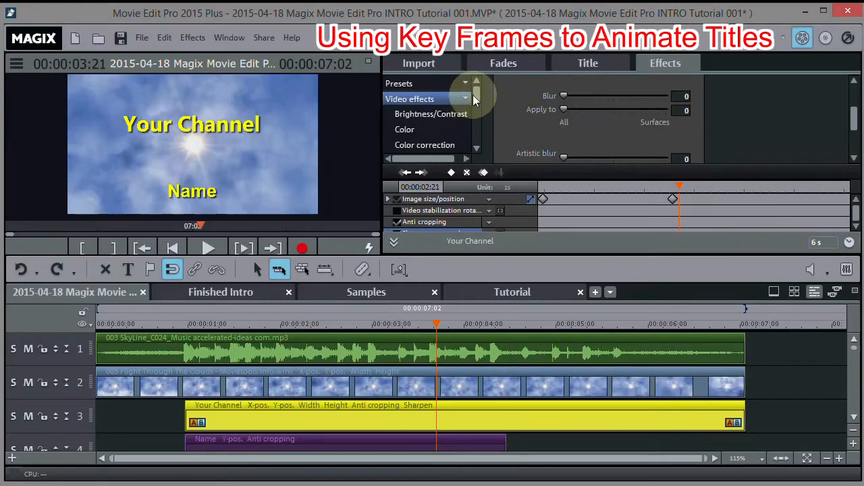
{"action": "left_click_drag", "start_coordinate": [477, 96], "coordinate": [477, 109]}
{"action": "left_click", "coordinate": [414, 132]}
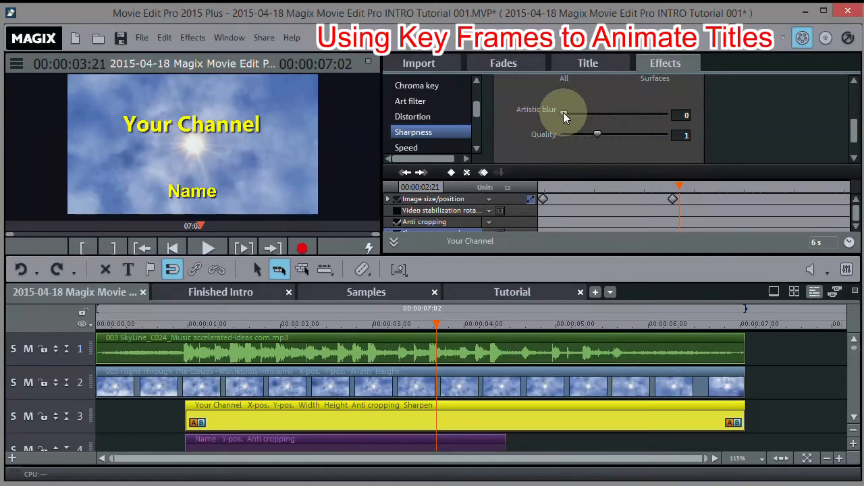
{"action": "mouse_move", "coordinate": [564, 112]}
{"action": "left_mouse_down"}
{"action": "mouse_move", "coordinate": [599, 112]}
{"action": "mouse_move", "coordinate": [563, 118]}
{"action": "left_mouse_up"}
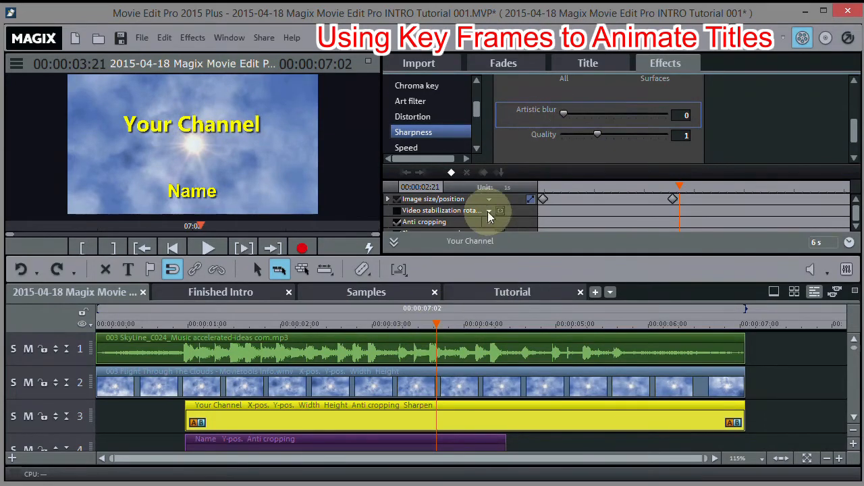
{"action": "left_click", "coordinate": [450, 172]}
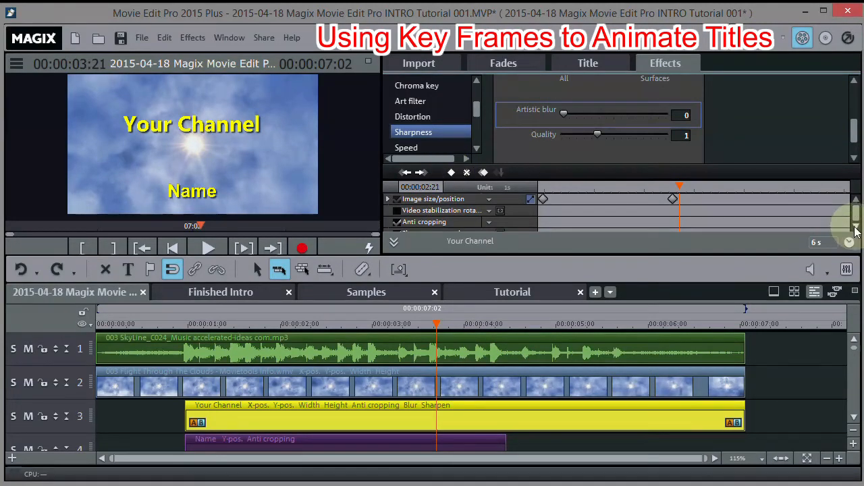
Set the artistic blur to 25 at the Your Channel title's start and play back the blur-to-sharp animation.
{"action": "mouse_move", "coordinate": [435, 323]}
{"action": "left_mouse_down"}
{"action": "mouse_move", "coordinate": [236, 330]}
{"action": "mouse_move", "coordinate": [169, 319]}
{"action": "mouse_move", "coordinate": [185, 324]}
{"action": "left_mouse_up"}
{"action": "left_click", "coordinate": [598, 212]}
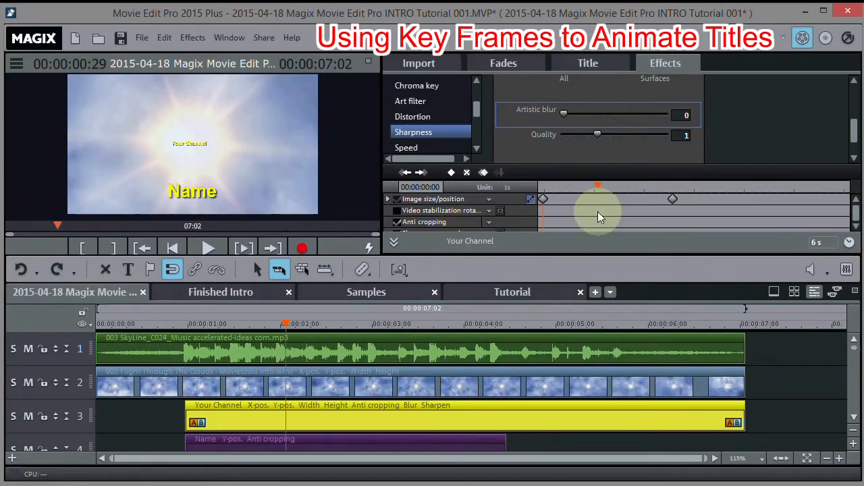
{"action": "left_click", "coordinate": [185, 321]}
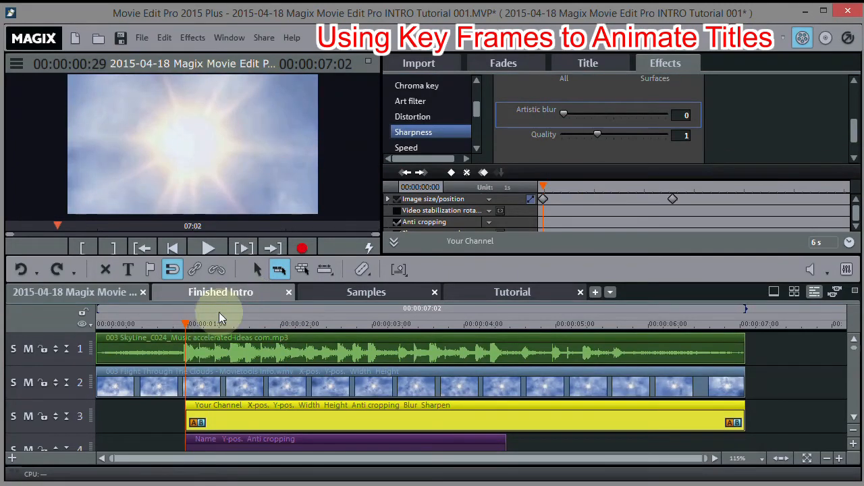
{"action": "left_click", "coordinate": [184, 323]}
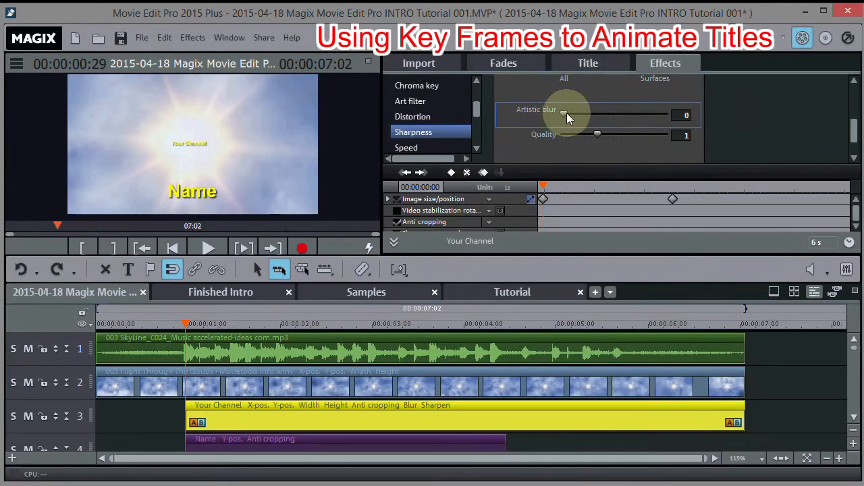
{"action": "left_click_drag", "start_coordinate": [587, 113], "coordinate": [593, 115]}
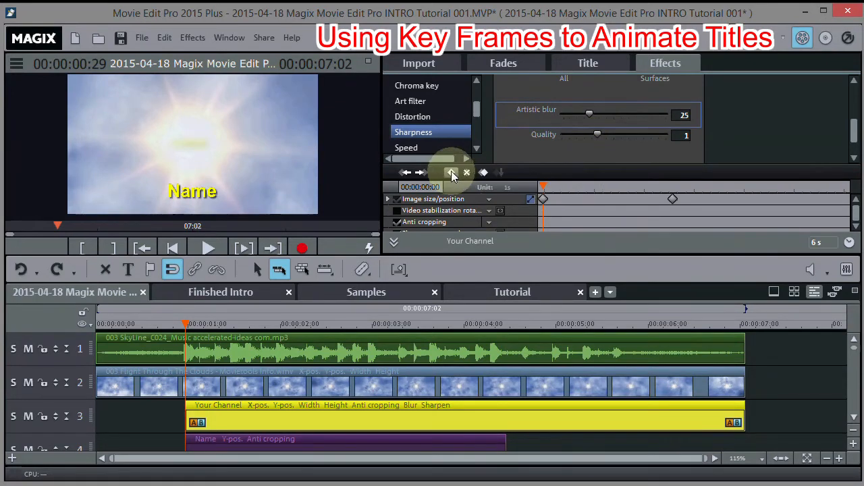
{"action": "left_click", "coordinate": [206, 249]}
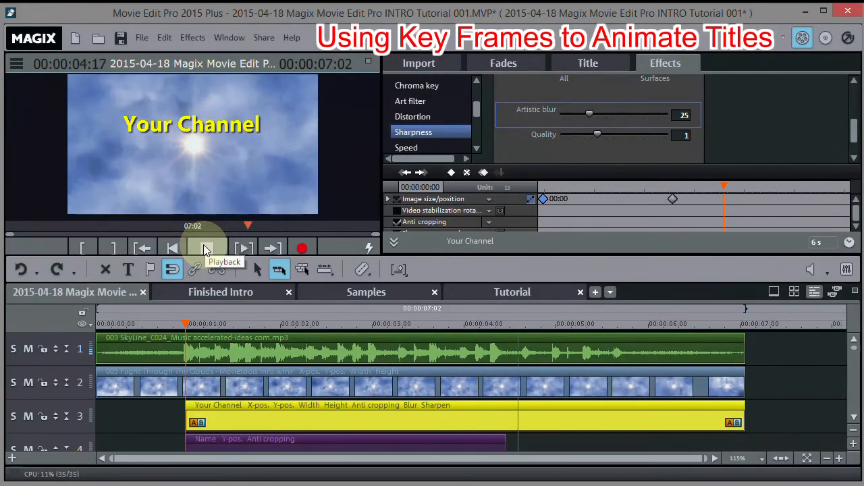
{"action": "left_click", "coordinate": [206, 248]}
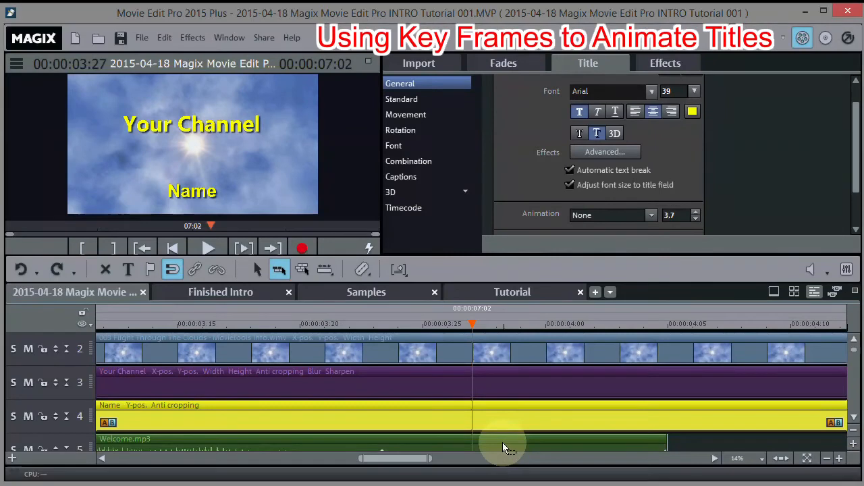
Move the Name title up in the preview so it sits just below the Your Channel text.
{"action": "left_click", "coordinate": [492, 443]}
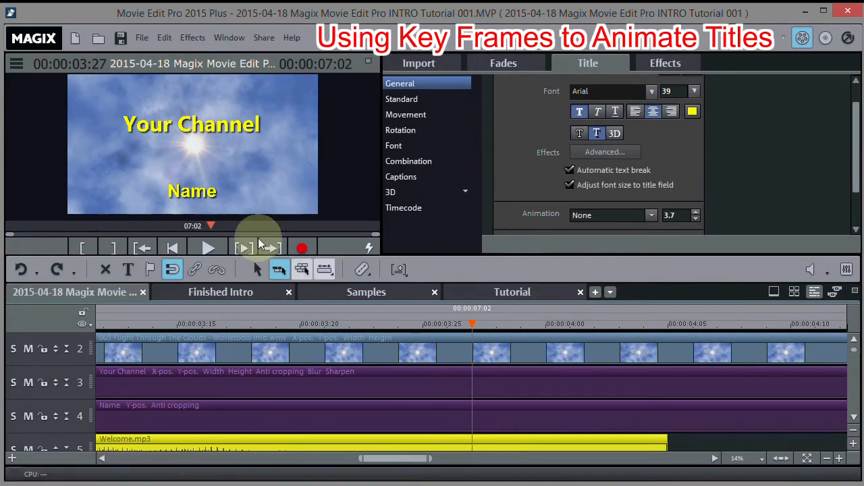
{"action": "left_click", "coordinate": [191, 191]}
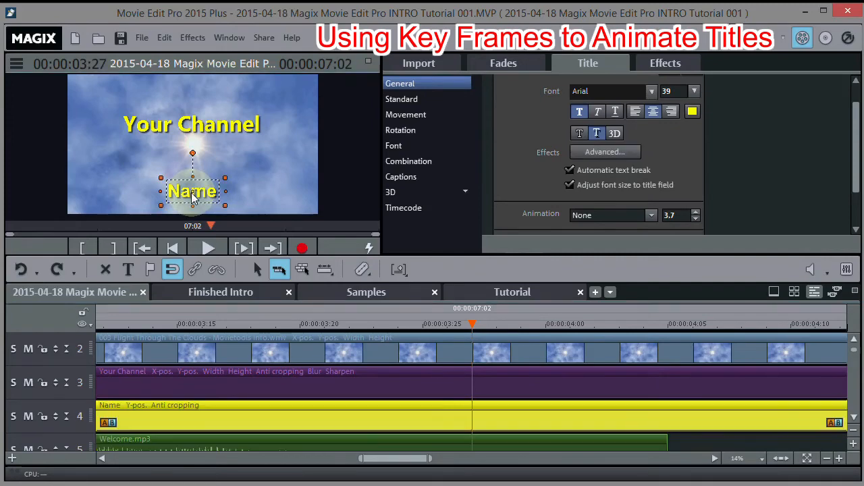
{"action": "left_click_drag", "start_coordinate": [190, 195], "coordinate": [189, 167]}
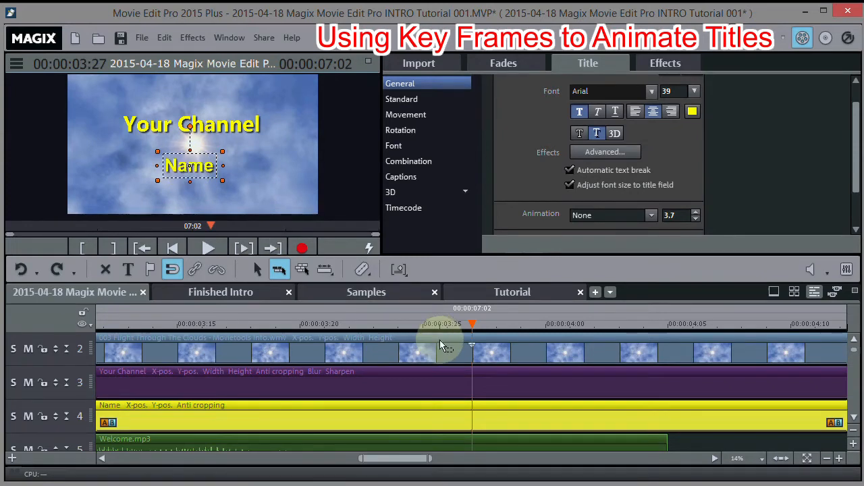
{"action": "left_click", "coordinate": [431, 444]}
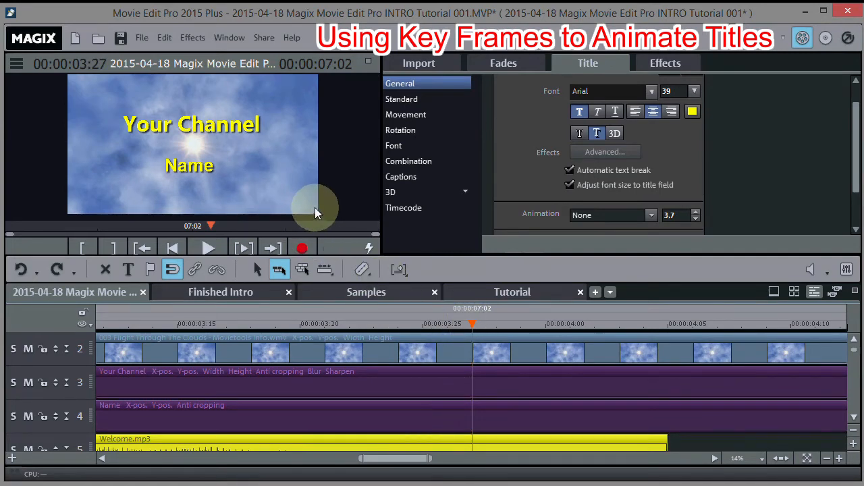
Scrub through the Your Channel animation and return to the start of the Name title to check the timing.
{"action": "left_click_drag", "start_coordinate": [470, 320], "coordinate": [393, 324]}
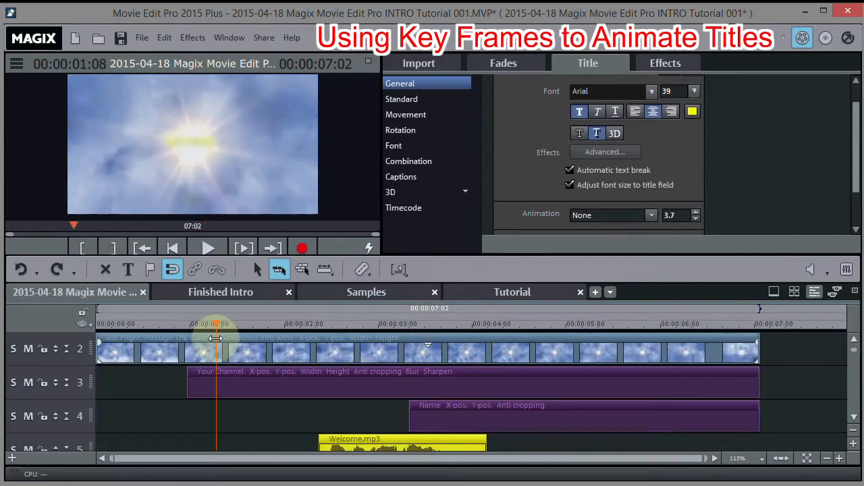
{"action": "left_click_drag", "start_coordinate": [216, 333], "coordinate": [452, 388]}
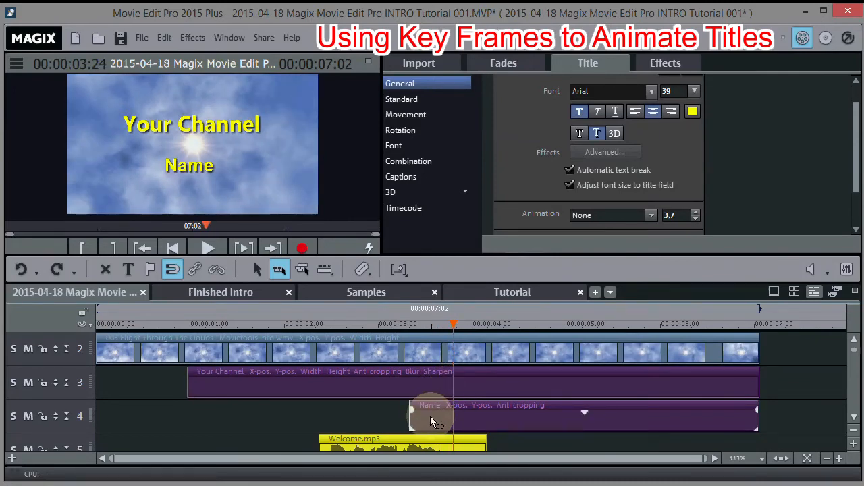
{"action": "left_click", "coordinate": [449, 324]}
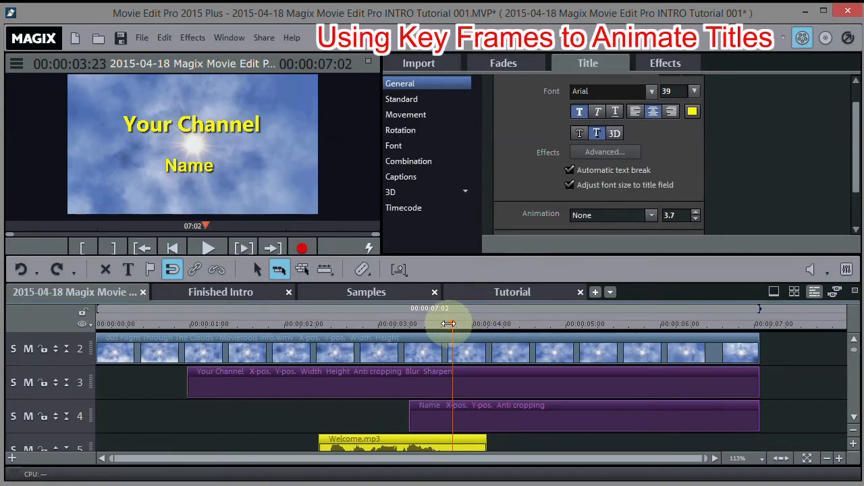
{"action": "left_click_drag", "start_coordinate": [448, 324], "coordinate": [410, 324]}
Add a Size/Position keyframe to the Name title at 00:00:04:05.
{"action": "left_click", "coordinate": [441, 414]}
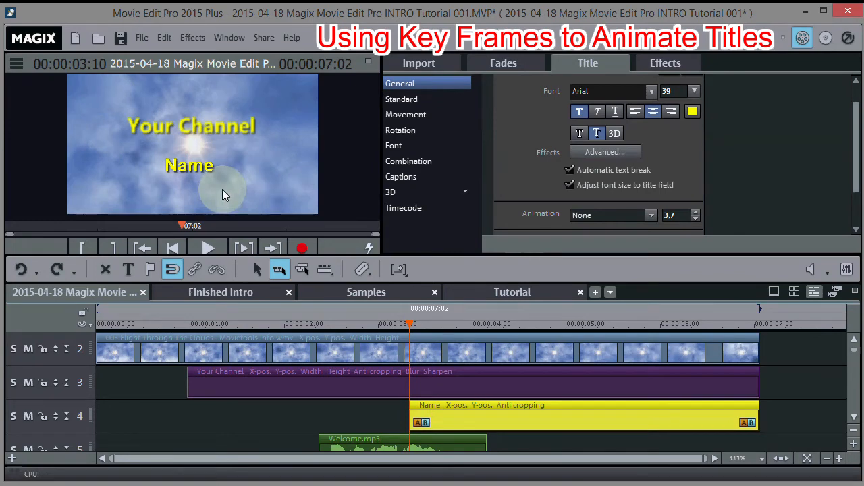
{"action": "left_click_drag", "start_coordinate": [407, 323], "coordinate": [490, 325]}
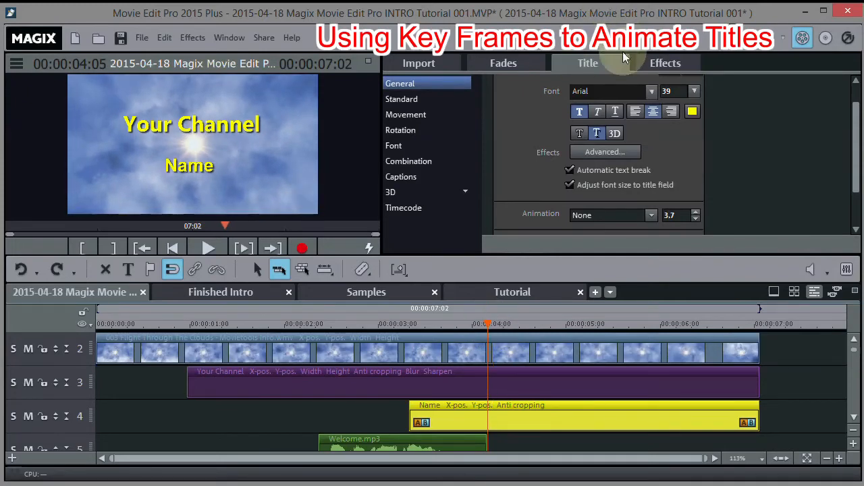
{"action": "left_click", "coordinate": [652, 62]}
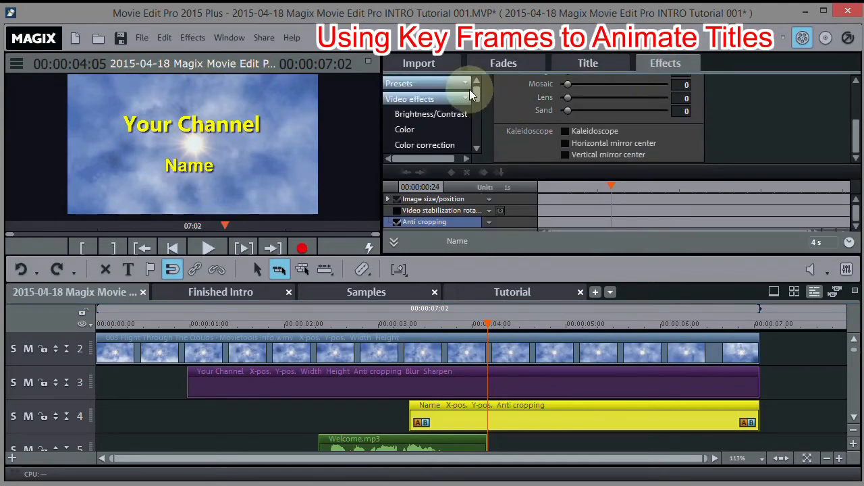
{"action": "left_click_drag", "start_coordinate": [476, 94], "coordinate": [475, 122]}
{"action": "left_click", "coordinate": [465, 105]}
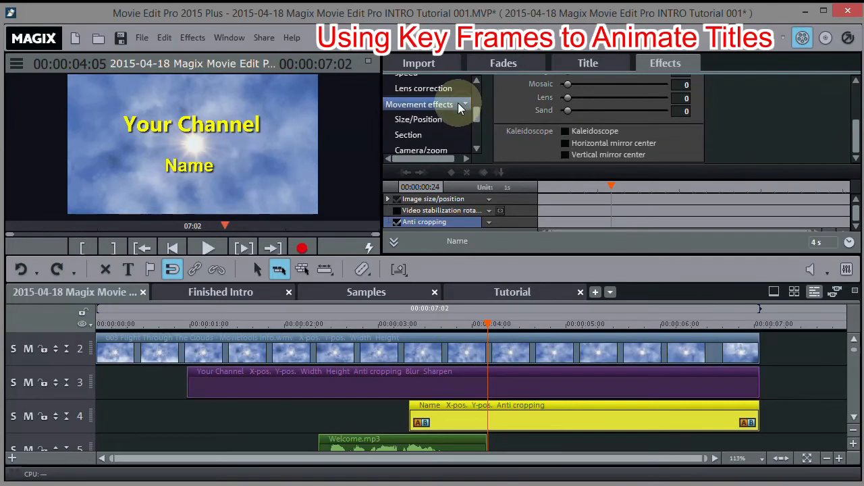
{"action": "left_click", "coordinate": [417, 119]}
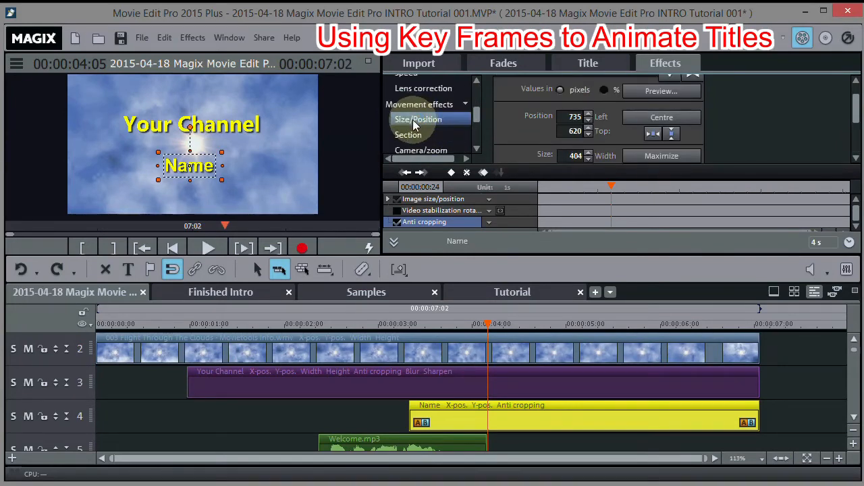
{"action": "left_click", "coordinate": [451, 172]}
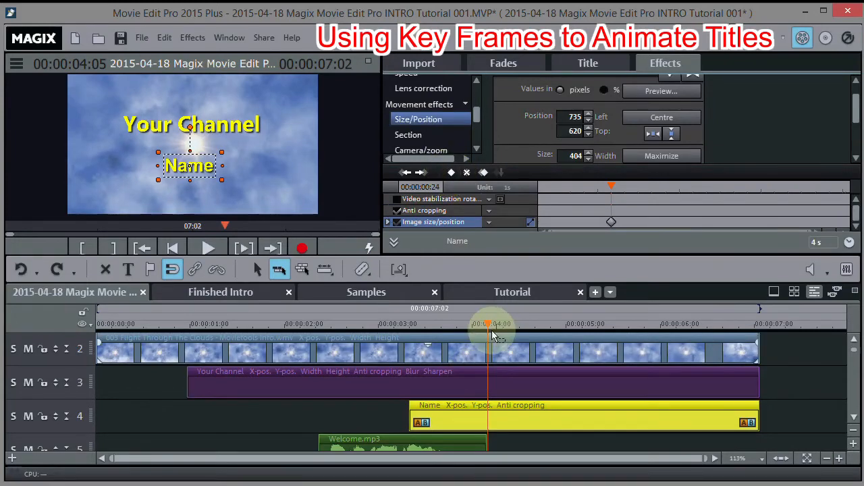
At the Name title's start, move the text to the frame's lower-right corner, shrink it to width 118, and play back the animation.
{"action": "left_click", "coordinate": [447, 321]}
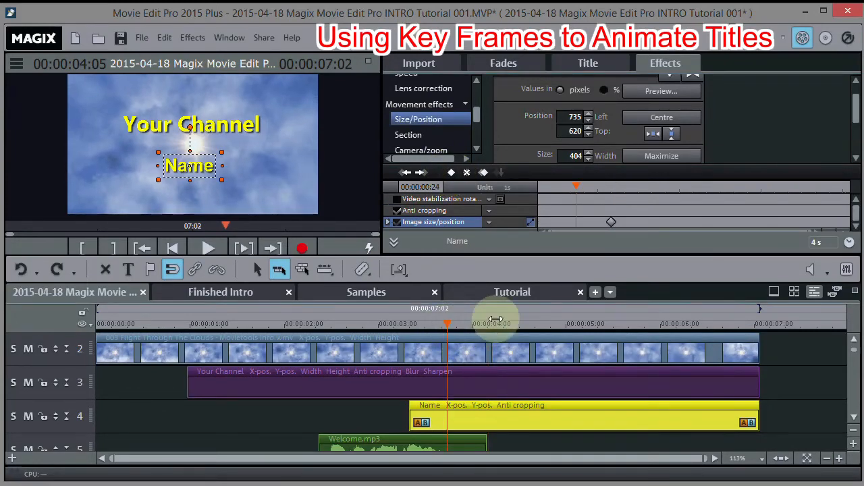
{"action": "left_click", "coordinate": [405, 323]}
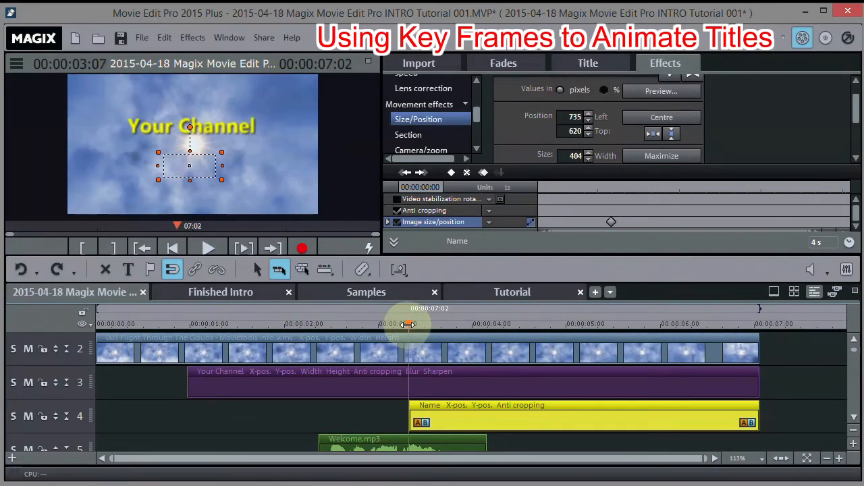
{"action": "left_click", "coordinate": [407, 324]}
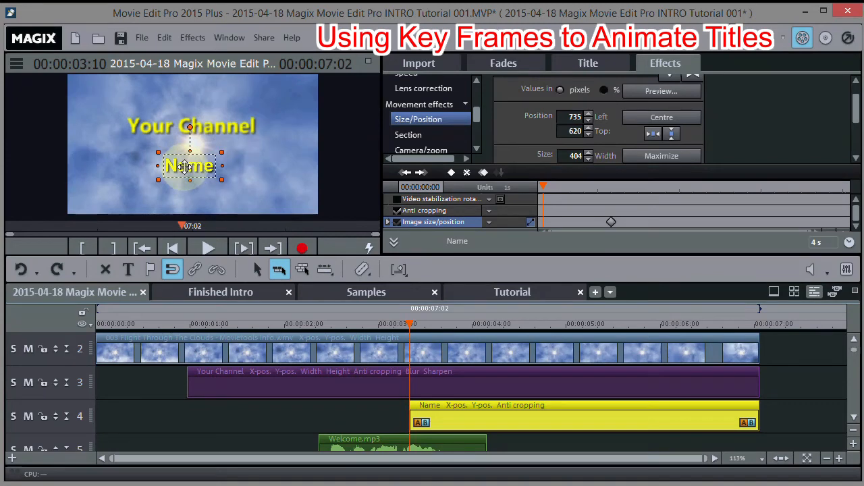
{"action": "left_click_drag", "start_coordinate": [190, 167], "coordinate": [294, 205]}
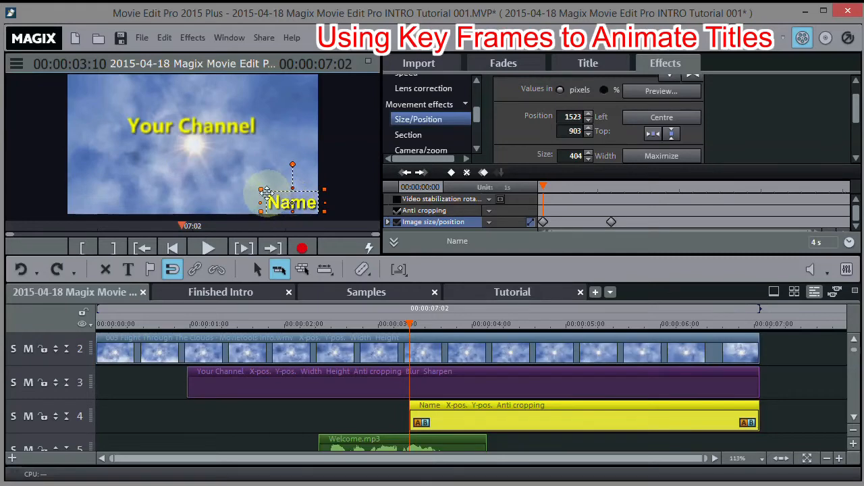
{"action": "left_click_drag", "start_coordinate": [261, 189], "coordinate": [284, 202]}
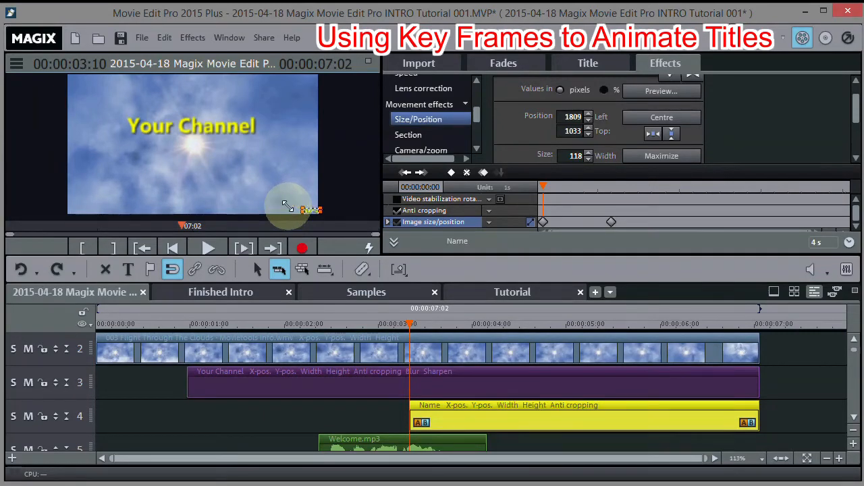
{"action": "left_click", "coordinate": [201, 250]}
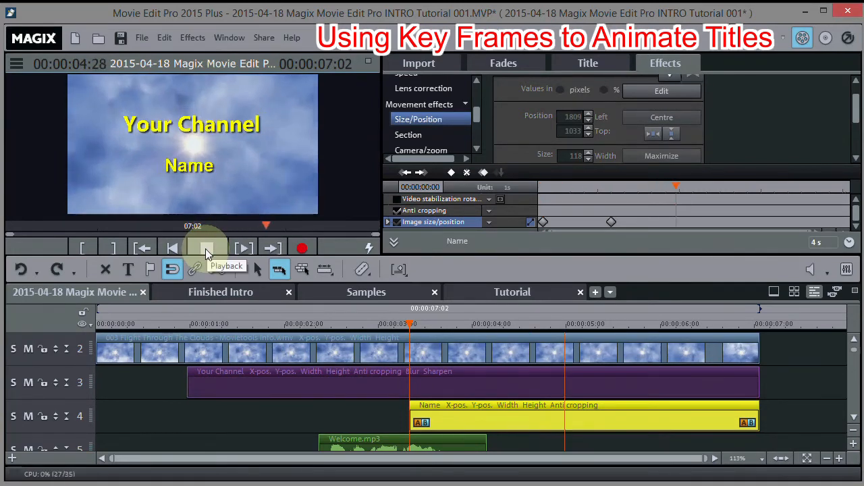
Stop the playback and scrub the Name title's entrance from its start up to its second Size/Position keyframe.
{"action": "left_click", "coordinate": [205, 248]}
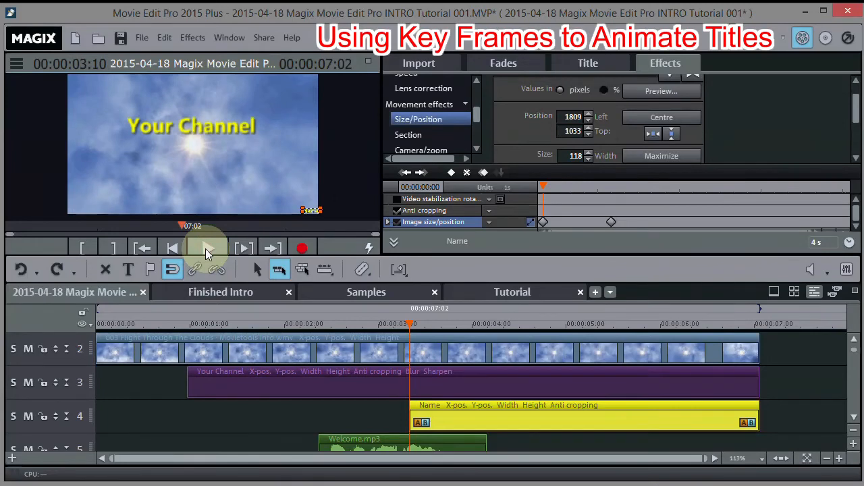
{"action": "left_click", "coordinate": [426, 327]}
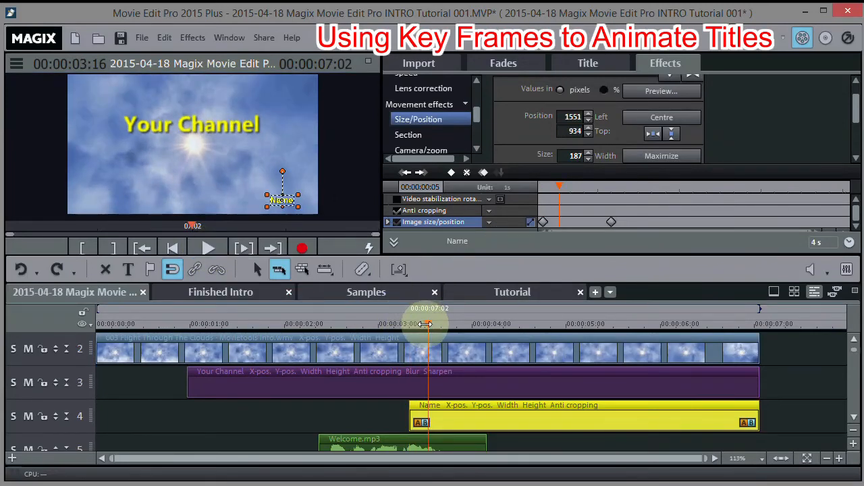
{"action": "left_click", "coordinate": [611, 221]}
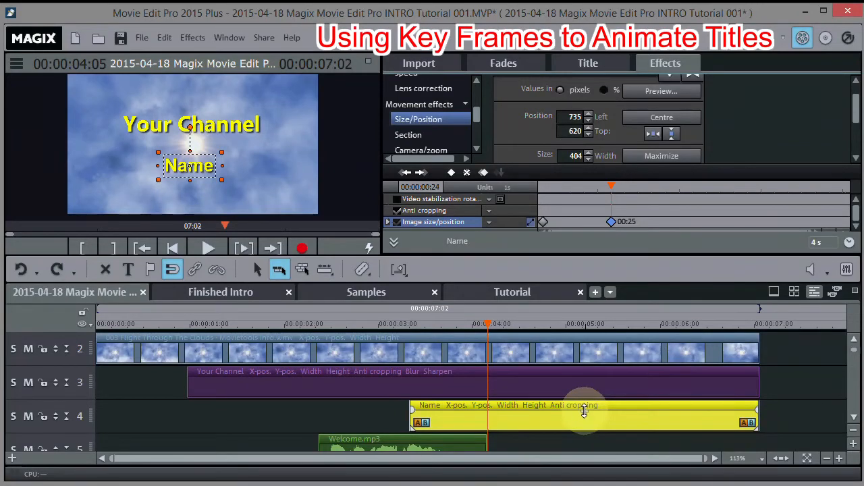
Slightly lower the Name title's opacity, scrub through its animation to check it, and deselect the title.
{"action": "left_click_drag", "start_coordinate": [586, 410], "coordinate": [584, 417]}
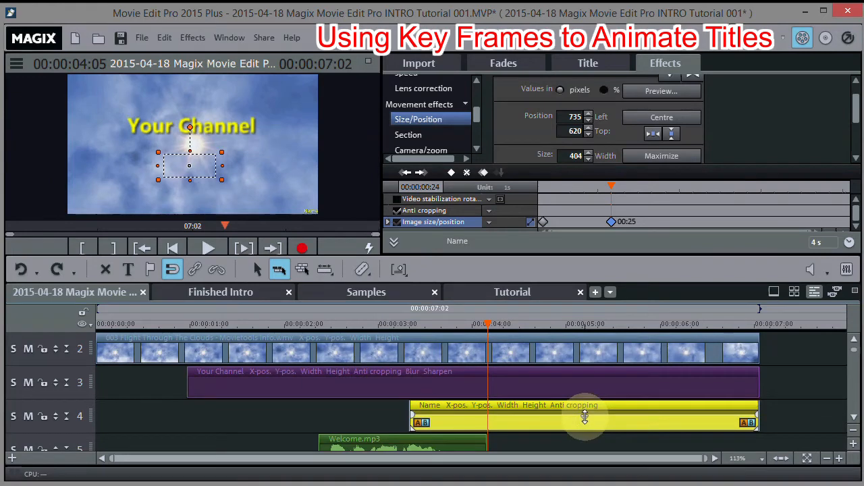
{"action": "mouse_move", "coordinate": [489, 324]}
{"action": "left_mouse_down"}
{"action": "mouse_move", "coordinate": [459, 325]}
{"action": "mouse_move", "coordinate": [583, 324]}
{"action": "mouse_move", "coordinate": [499, 324]}
{"action": "left_mouse_up"}
{"action": "left_click_drag", "start_coordinate": [436, 320], "coordinate": [491, 323]}
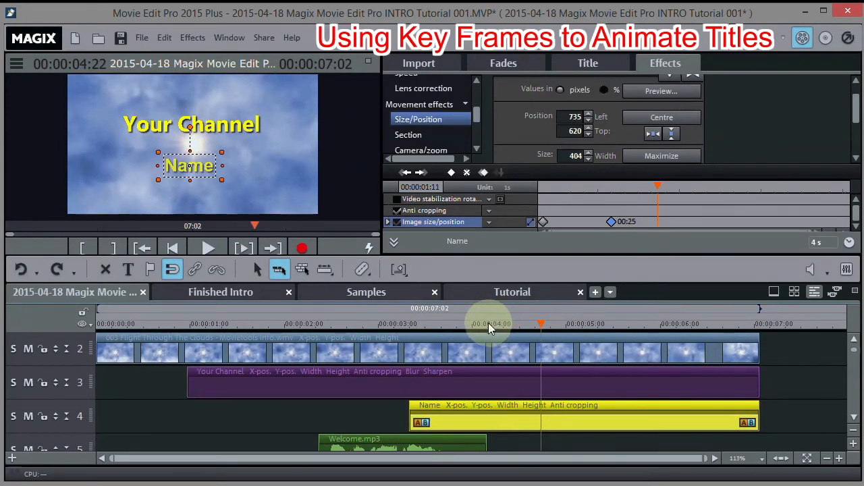
{"action": "left_click", "coordinate": [318, 415]}
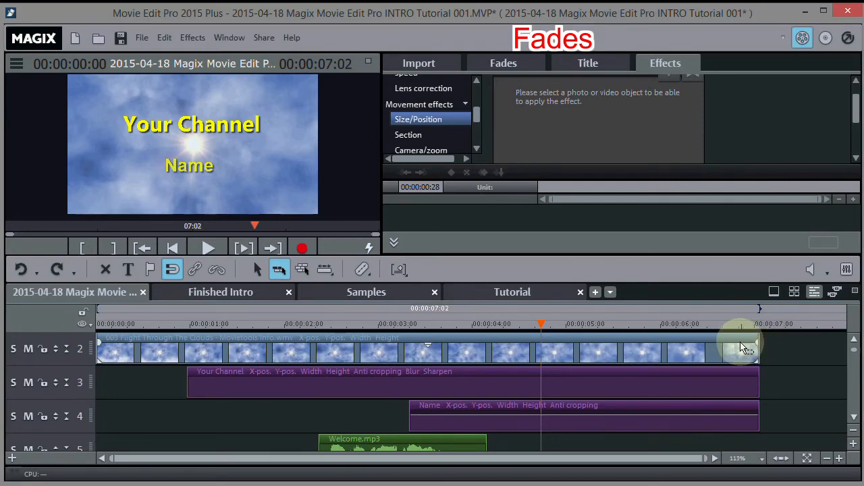
Add fade-outs of about half a second to the ends of the clouds video, Your Channel title and Name title.
{"action": "left_click_drag", "start_coordinate": [756, 341], "coordinate": [705, 344]}
{"action": "left_click", "coordinate": [738, 386]}
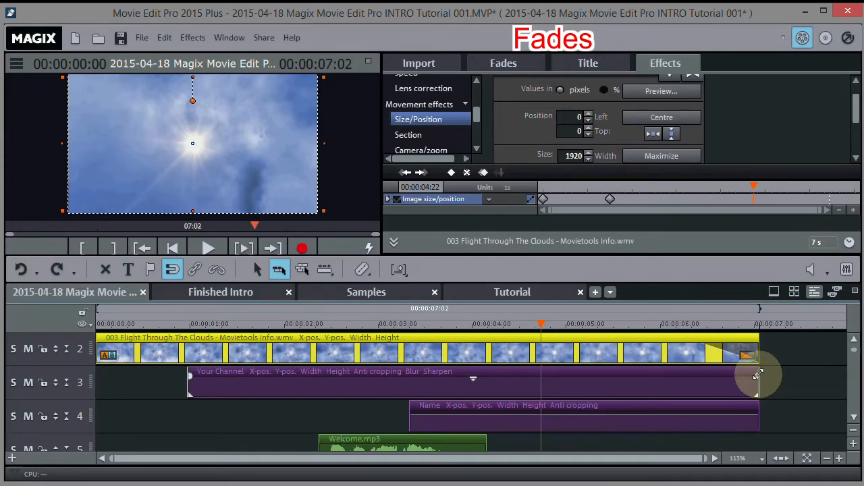
{"action": "left_click", "coordinate": [757, 375]}
{"action": "left_click_drag", "start_coordinate": [757, 376], "coordinate": [704, 375]}
{"action": "mouse_move", "coordinate": [756, 415]}
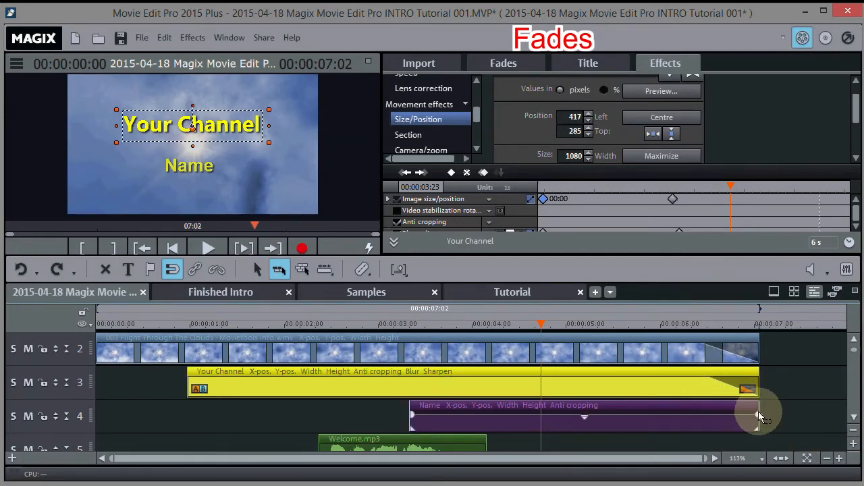
{"action": "left_click_drag", "start_coordinate": [757, 419], "coordinate": [714, 412]}
Add a matching fade-out of about half a second to the end of the SkyLine music track.
{"action": "left_click", "coordinate": [852, 341]}
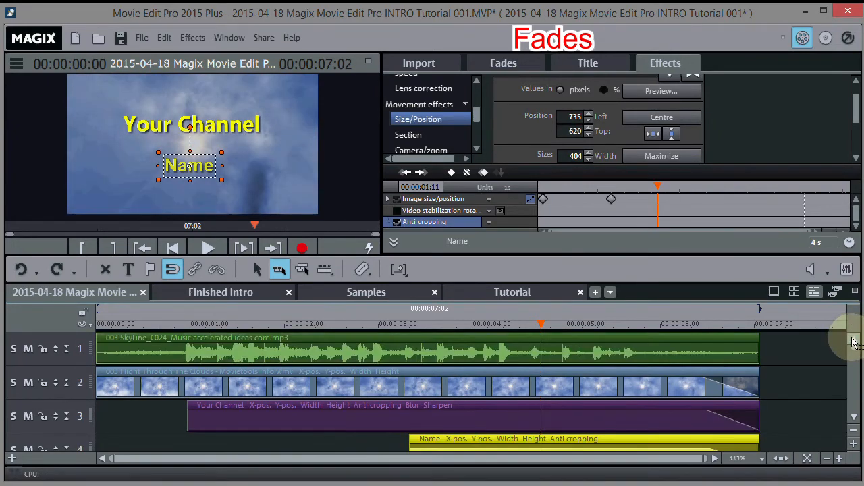
{"action": "mouse_move", "coordinate": [758, 351]}
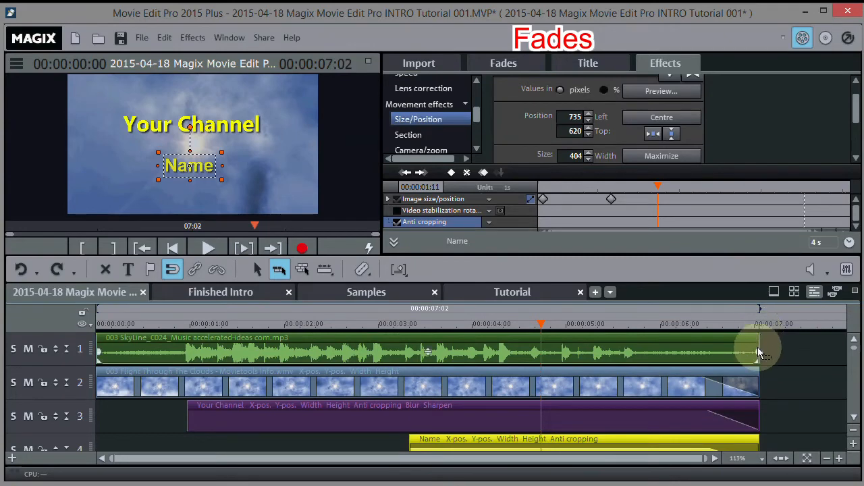
{"action": "left_click_drag", "start_coordinate": [758, 348], "coordinate": [706, 356]}
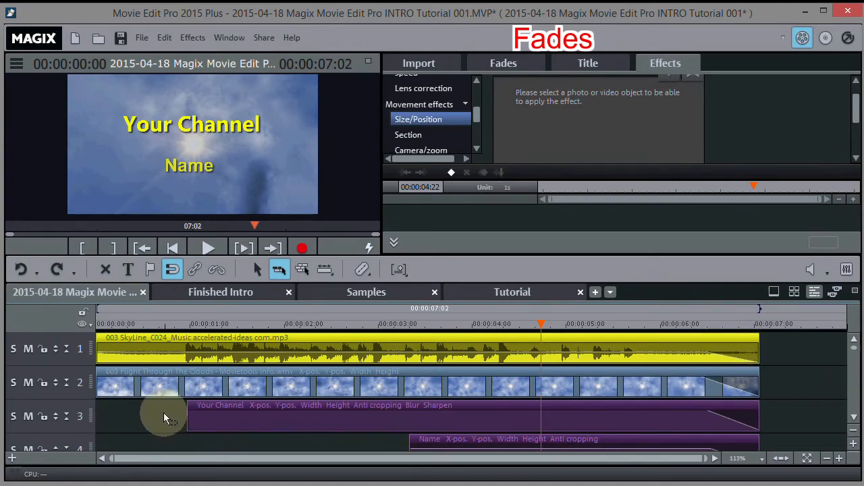
Add short fade-ins to the beginnings of the Your Channel and Name titles.
{"action": "mouse_move", "coordinate": [191, 410]}
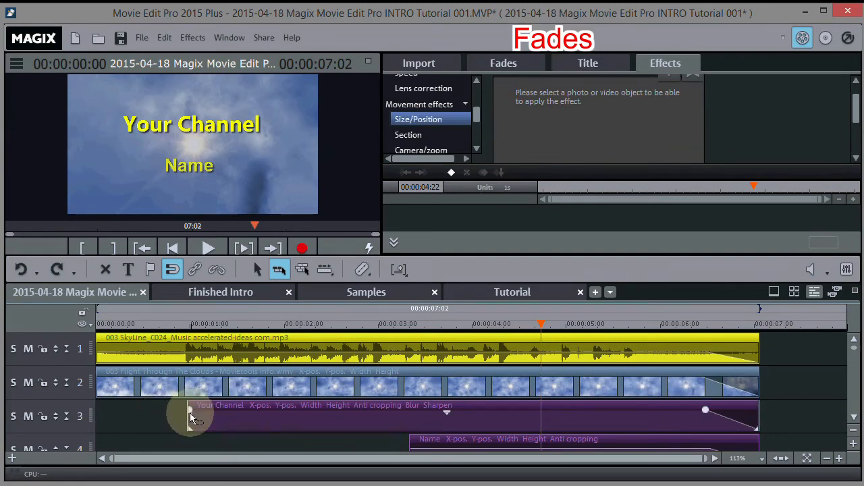
{"action": "left_click", "coordinate": [190, 412]}
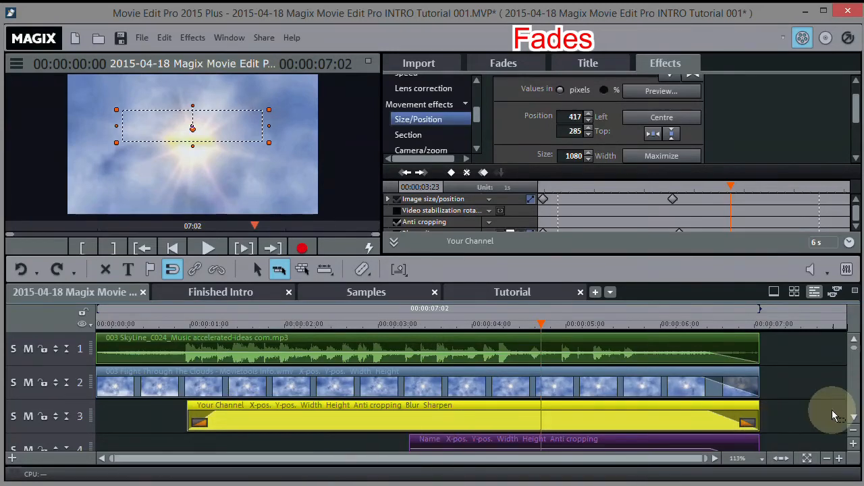
{"action": "left_click", "coordinate": [854, 417]}
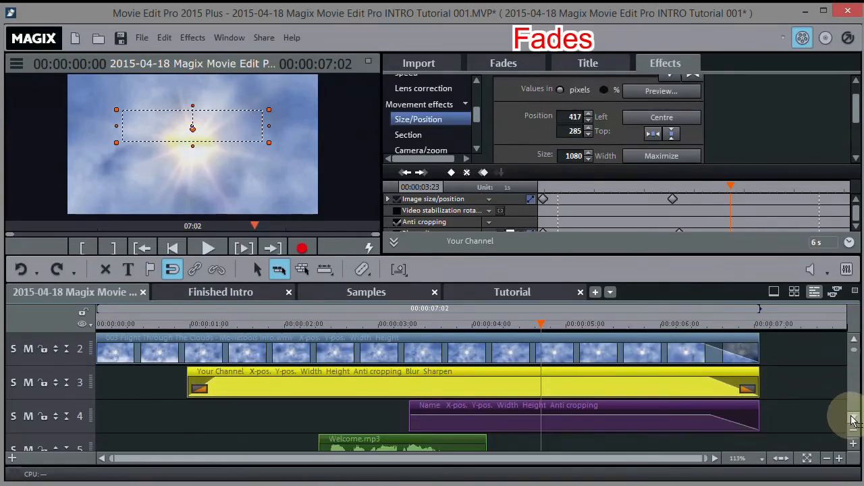
{"action": "left_click", "coordinate": [411, 413]}
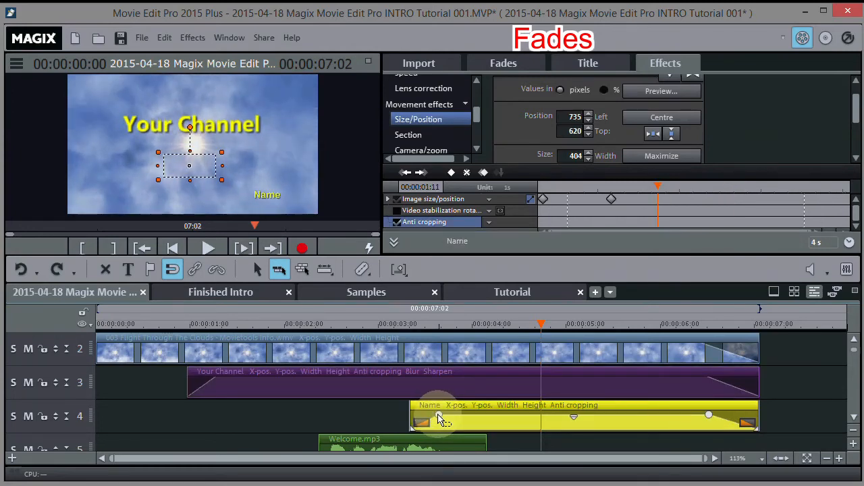
Move the Welcome.mp3 voice clip to start together with the Name title, and play the intro from the beginning.
{"action": "left_click", "coordinate": [339, 443]}
{"action": "left_click_drag", "start_coordinate": [340, 444], "coordinate": [417, 448]}
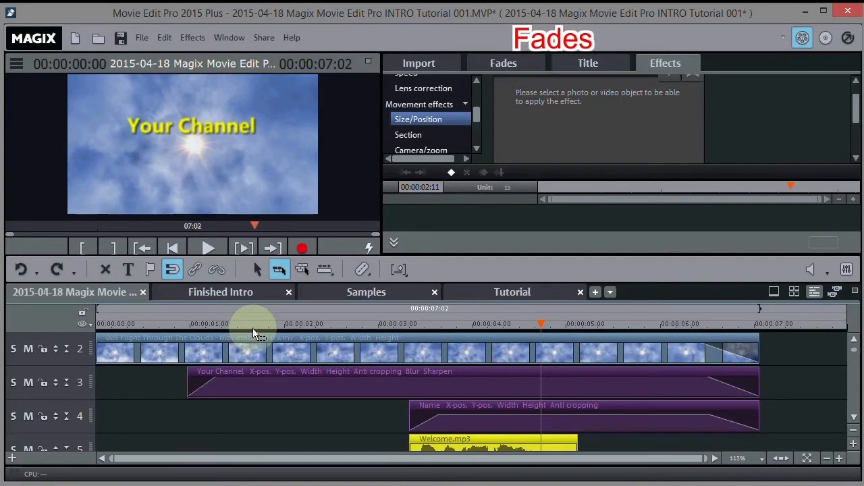
{"action": "left_click", "coordinate": [173, 251]}
{"action": "left_click", "coordinate": [208, 250]}
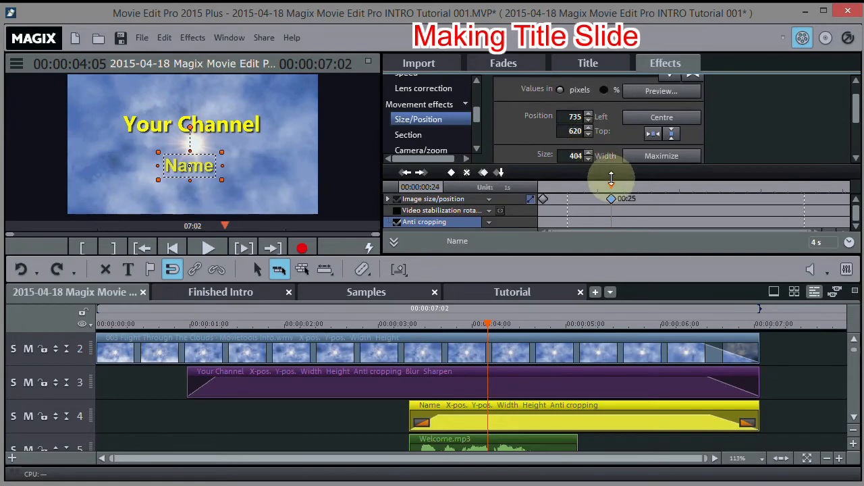
Paste the copied Size/Position keyframe onto the Name title at 00:00:05:05.
{"action": "left_click_drag", "start_coordinate": [612, 185], "coordinate": [695, 188]}
{"action": "left_click", "coordinate": [500, 174]}
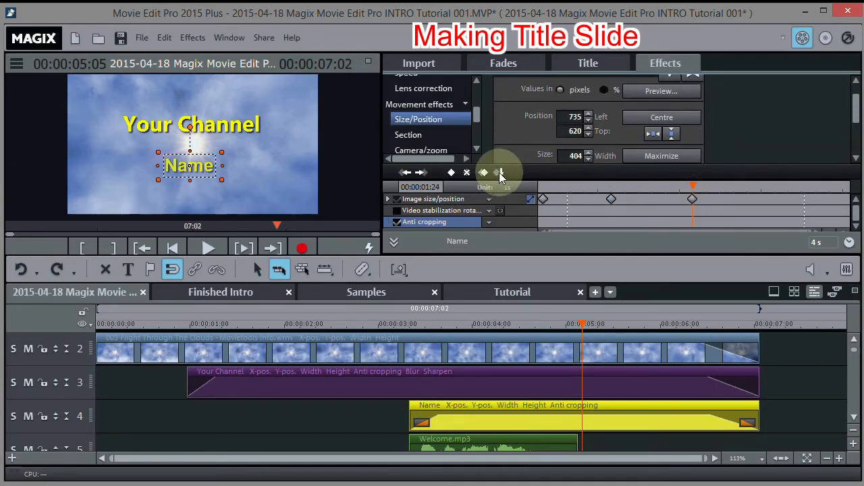
At the Name title's 00:00:04:05 keyframe, move the text leftward to position 318, 601, and play back the slide.
{"action": "left_click", "coordinate": [610, 199]}
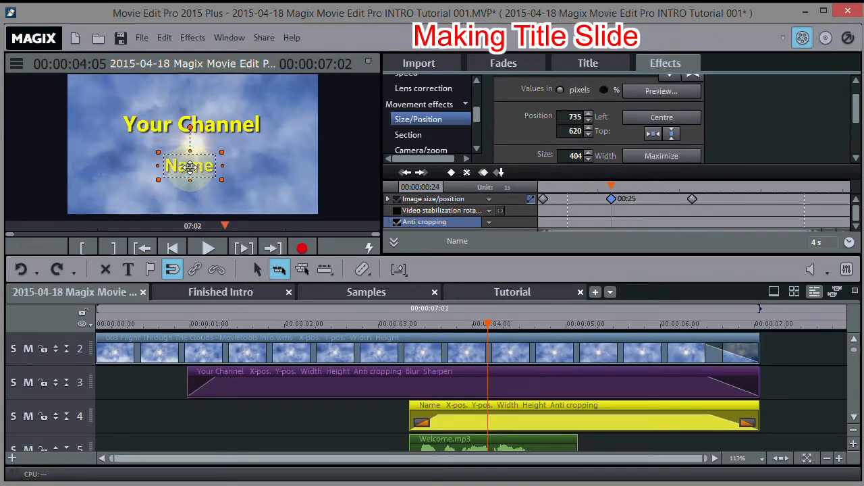
{"action": "left_click_drag", "start_coordinate": [190, 164], "coordinate": [136, 162]}
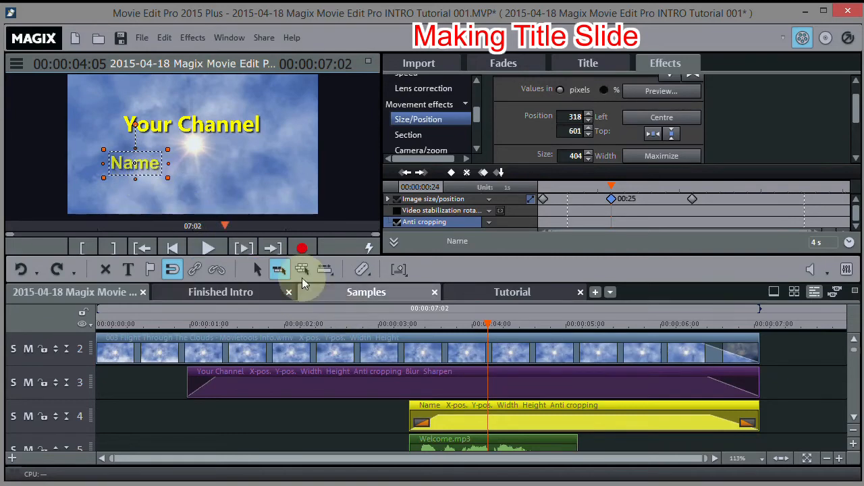
{"action": "left_click", "coordinate": [400, 324]}
{"action": "left_click", "coordinate": [206, 249]}
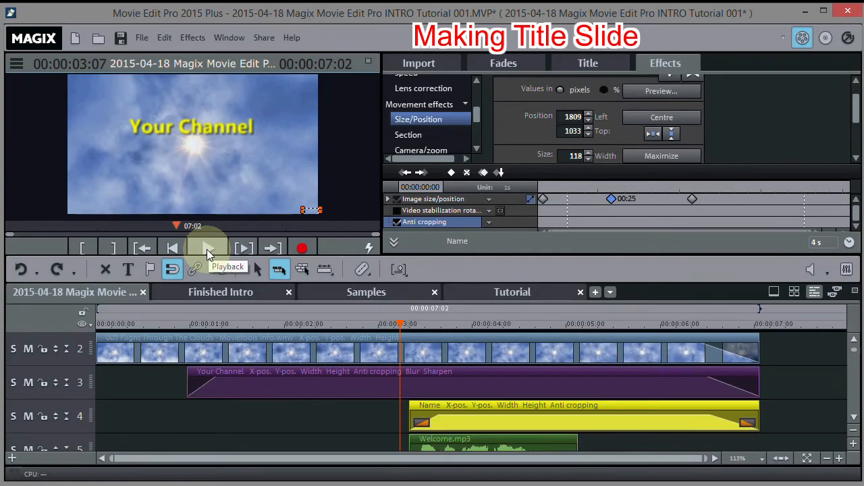
Move the Name title's last Size/Position keyframe to 02:23 and play back the slower slide.
{"action": "left_click", "coordinate": [692, 199]}
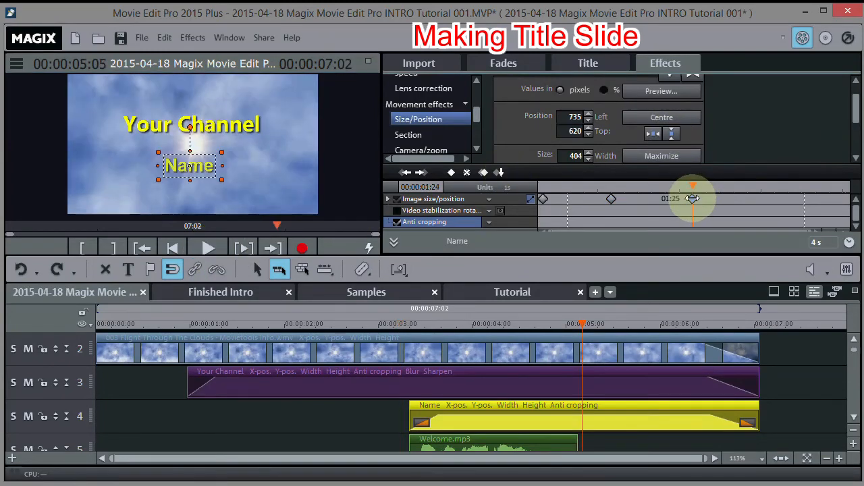
{"action": "left_click_drag", "start_coordinate": [693, 198], "coordinate": [768, 198]}
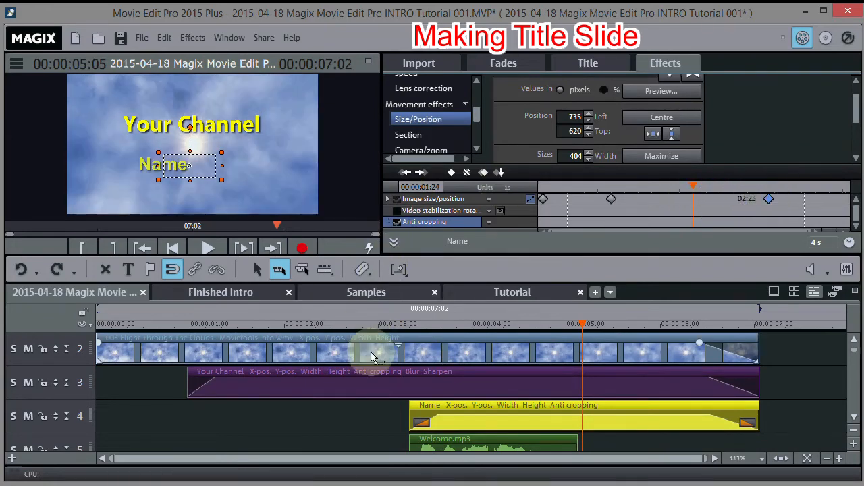
{"action": "left_click", "coordinate": [398, 319]}
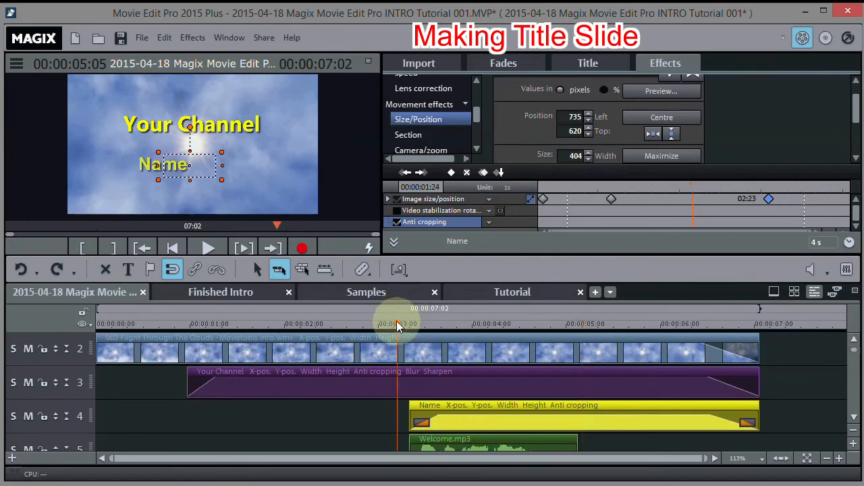
{"action": "left_click", "coordinate": [206, 251]}
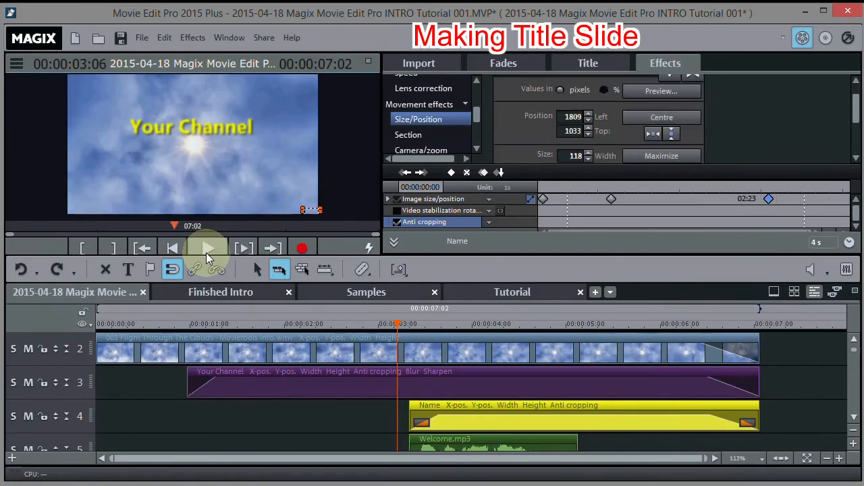
Save the project.
{"action": "left_click", "coordinate": [143, 38]}
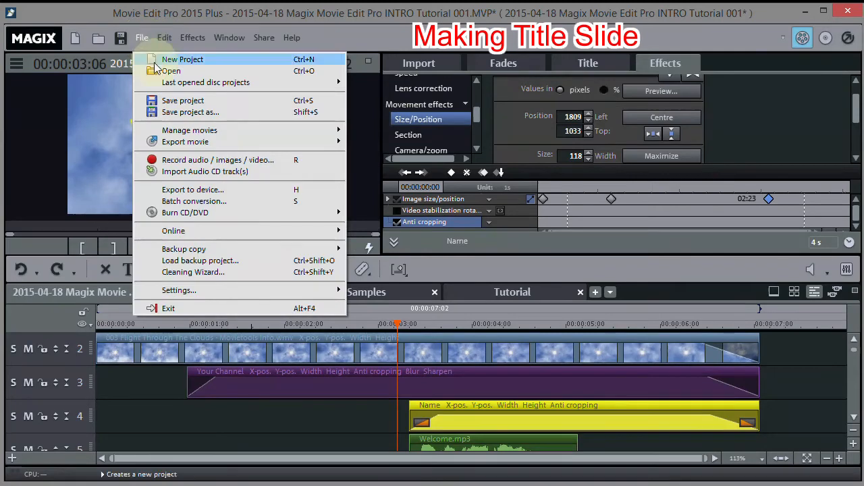
{"action": "left_click", "coordinate": [177, 101]}
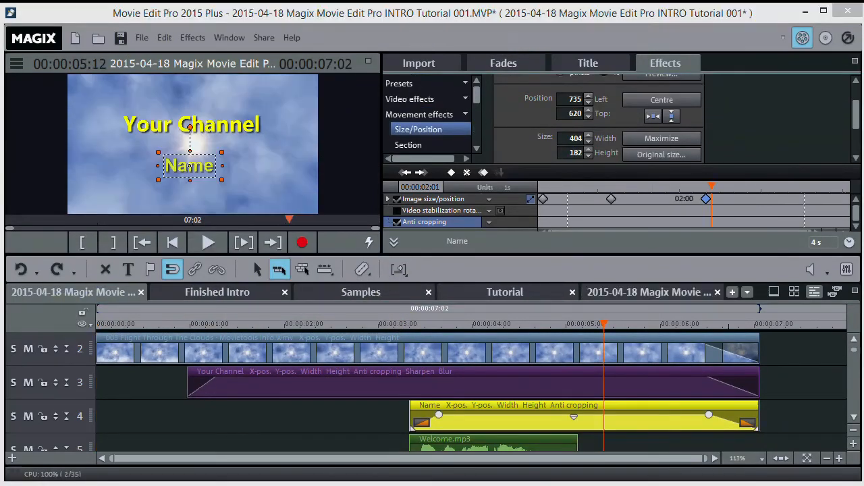
Shift the clouds video clip about 8 frames later in the timeline and one track down.
{"action": "left_click", "coordinate": [639, 362]}
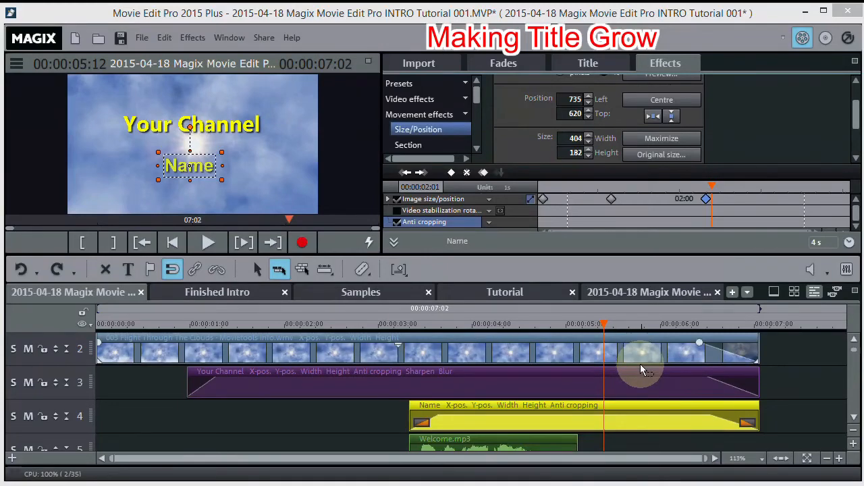
{"action": "left_click", "coordinate": [640, 364]}
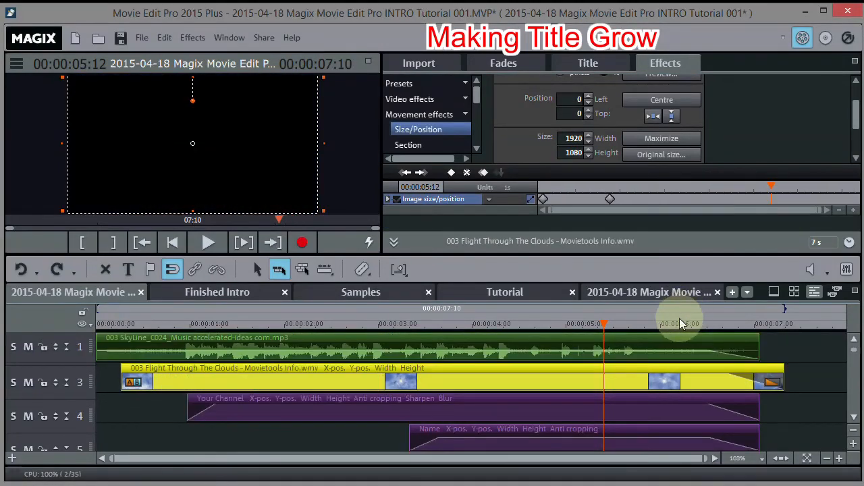
Add a Size/Position keyframe to the Name title at 00:00:05:12, just after its slide ends.
{"action": "left_click", "coordinate": [606, 436]}
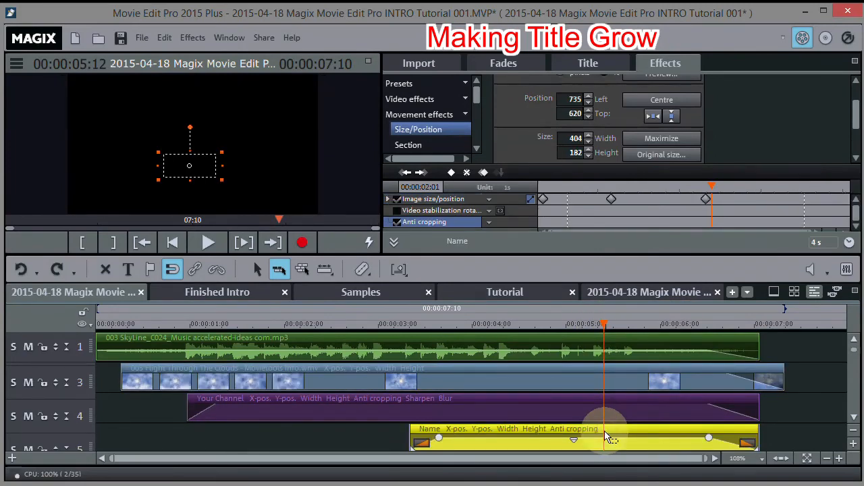
{"action": "left_click", "coordinate": [617, 325]}
{"action": "left_click_drag", "start_coordinate": [607, 324], "coordinate": [573, 324]}
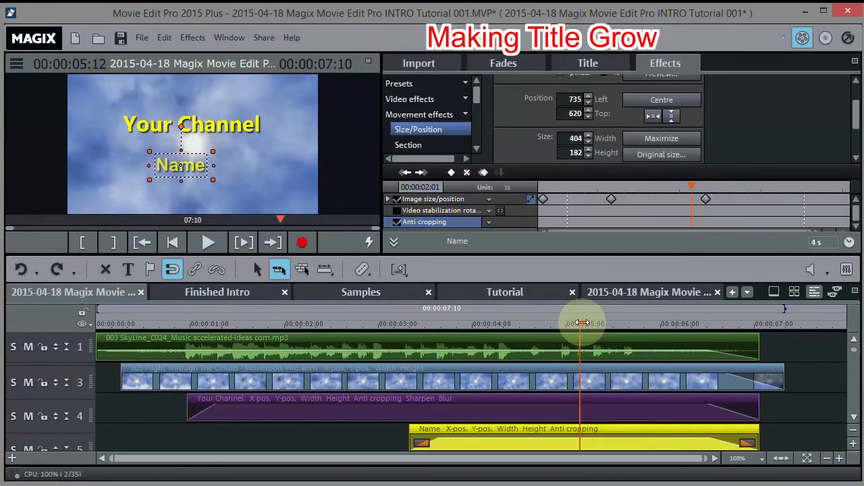
{"action": "left_click", "coordinate": [595, 324]}
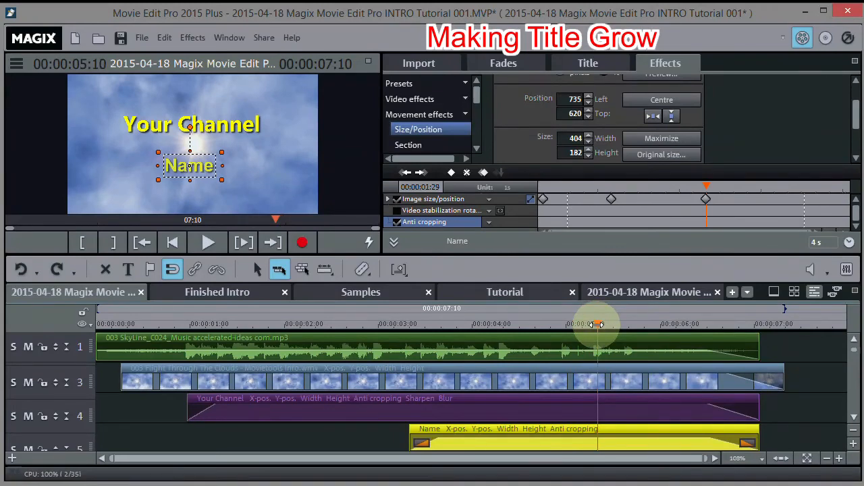
{"action": "left_click", "coordinate": [603, 324]}
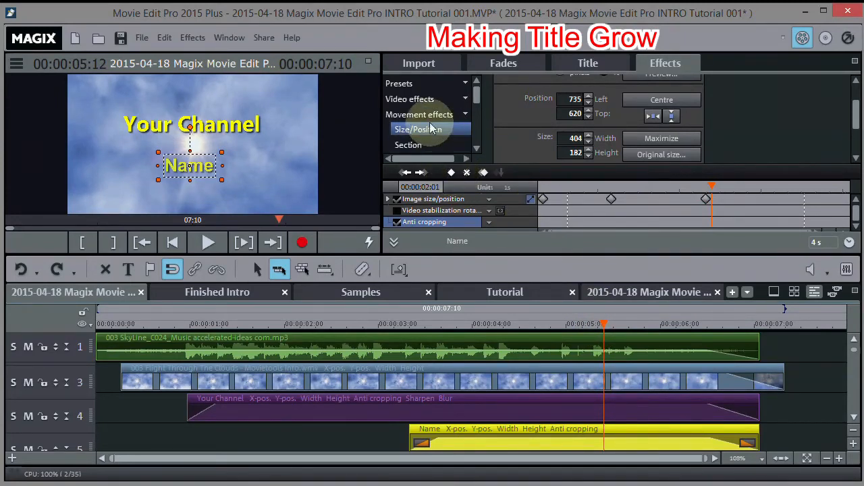
{"action": "left_click", "coordinate": [451, 172]}
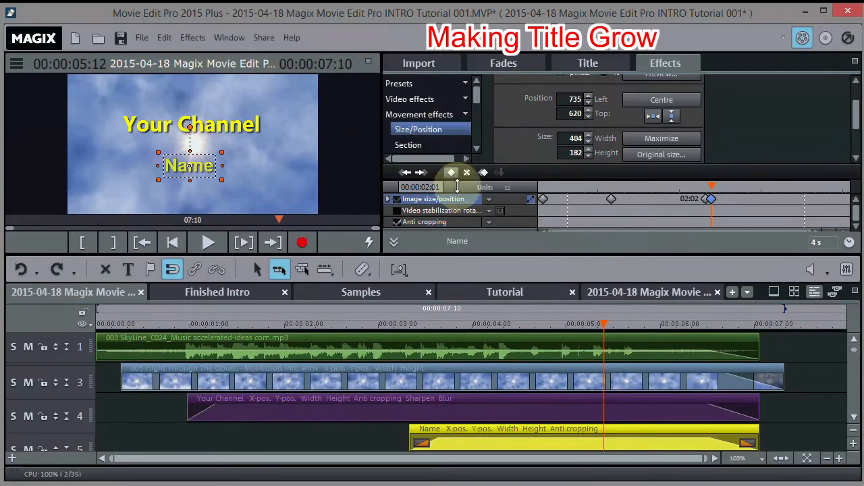
Make the Your Channel title grow from a Size/Position keyframe at 00:00:05:12 to zoom 177 at 00:00:06:27, shifted slightly upward.
{"action": "left_click", "coordinate": [622, 407]}
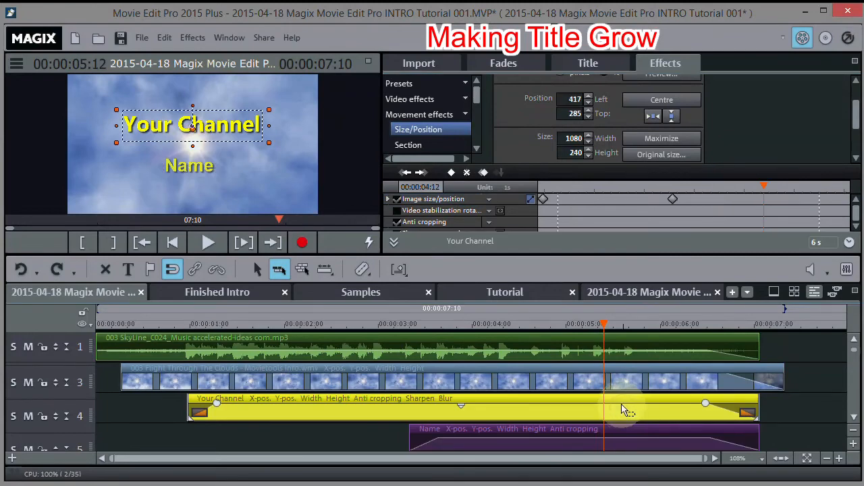
{"action": "left_click", "coordinate": [452, 172]}
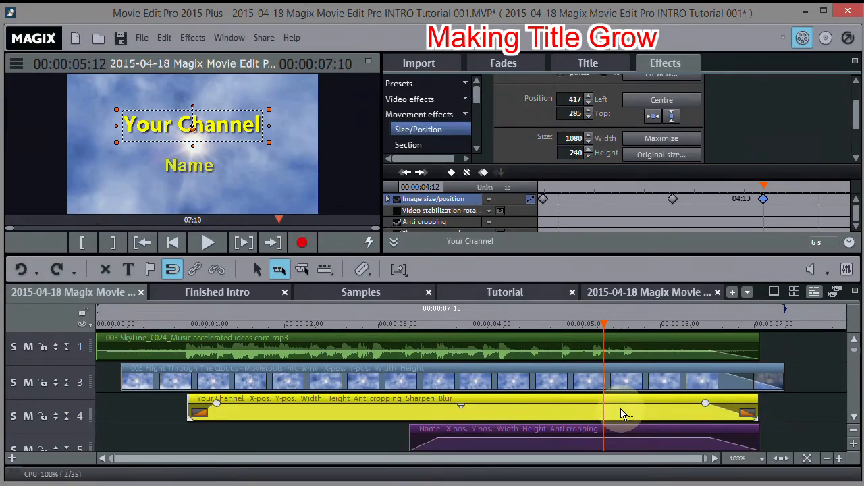
{"action": "left_click_drag", "start_coordinate": [603, 324], "coordinate": [742, 323]}
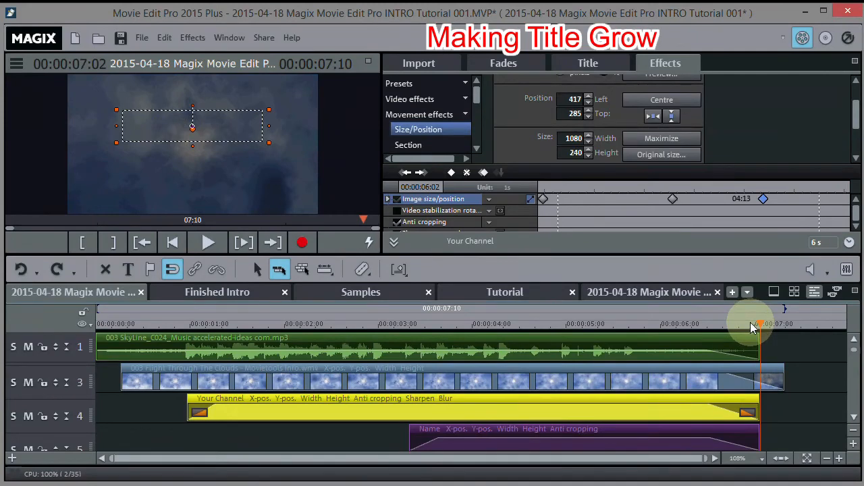
{"action": "left_click_drag", "start_coordinate": [753, 326], "coordinate": [743, 322]}
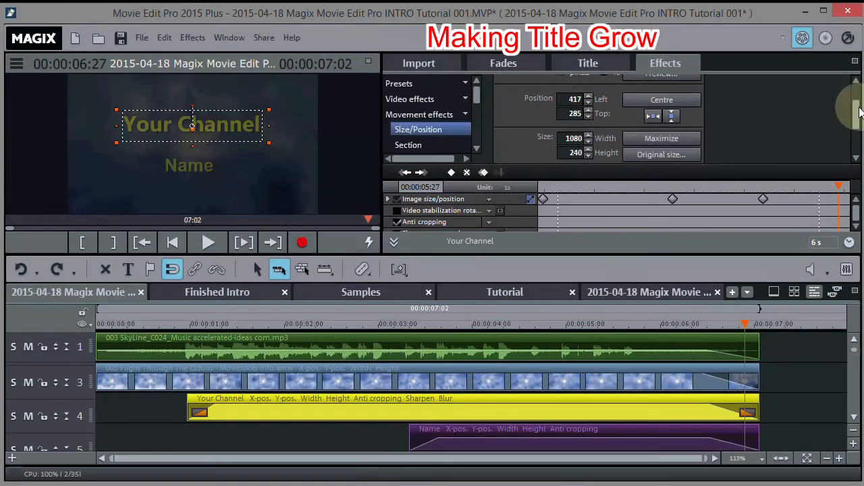
{"action": "left_click_drag", "start_coordinate": [857, 120], "coordinate": [857, 143]}
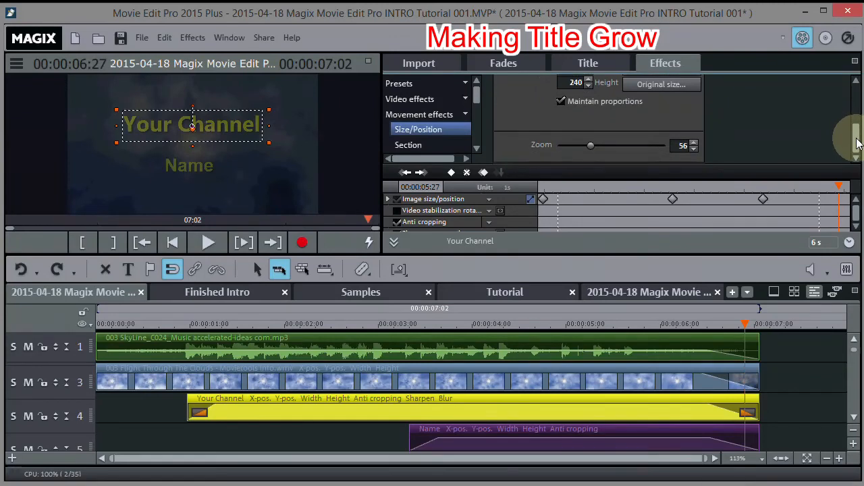
{"action": "left_click_drag", "start_coordinate": [588, 146], "coordinate": [647, 141]}
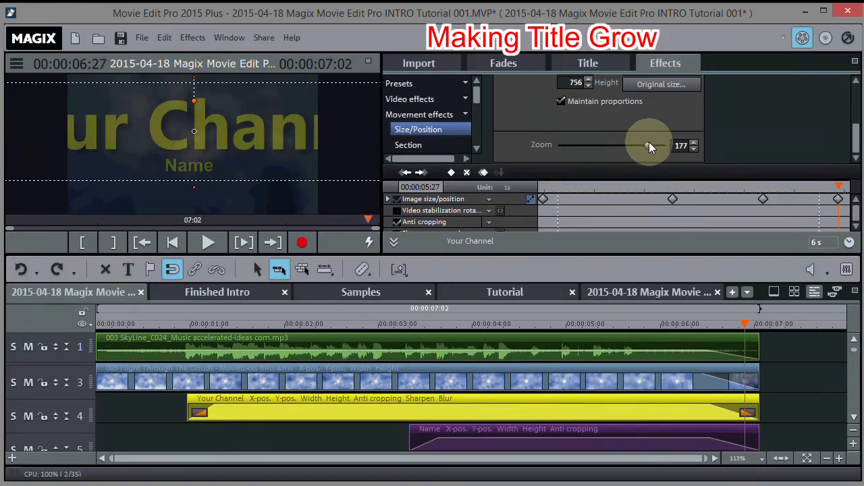
{"action": "left_click_drag", "start_coordinate": [205, 128], "coordinate": [196, 110]}
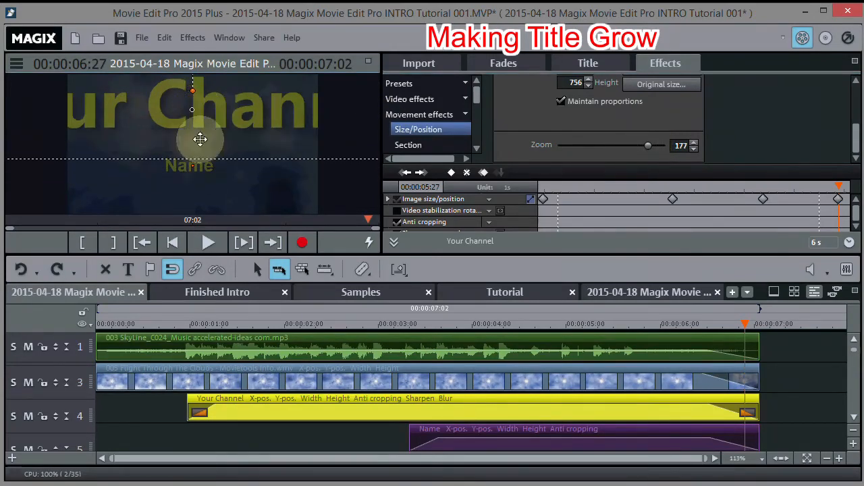
Enlarge the Name title to zoom 125 at 00:00:06:27 and move it down below the Your Channel title.
{"action": "left_click", "coordinate": [651, 440]}
{"action": "left_click_drag", "start_coordinate": [575, 144], "coordinate": [609, 146]}
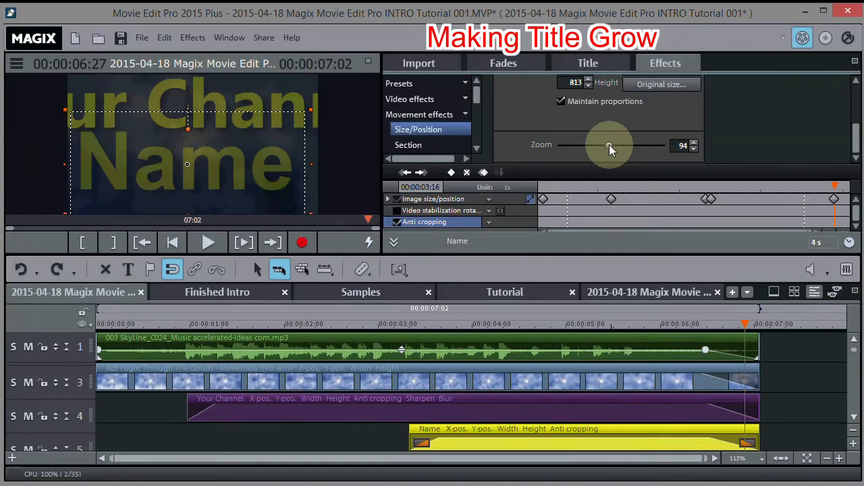
{"action": "left_click_drag", "start_coordinate": [196, 169], "coordinate": [199, 195]}
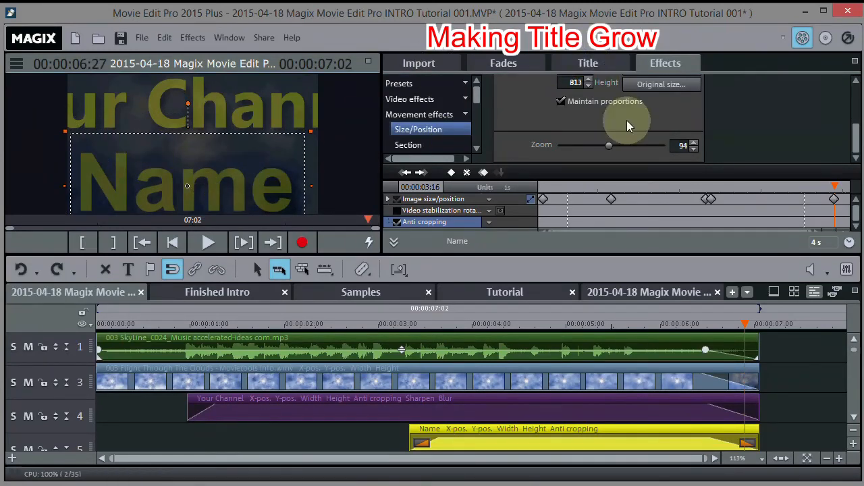
{"action": "left_click_drag", "start_coordinate": [599, 143], "coordinate": [622, 141]}
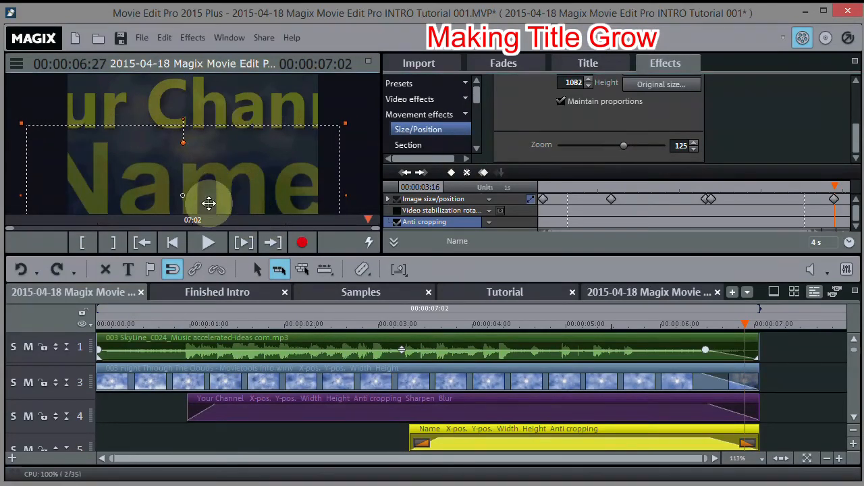
{"action": "left_click_drag", "start_coordinate": [214, 194], "coordinate": [208, 204]}
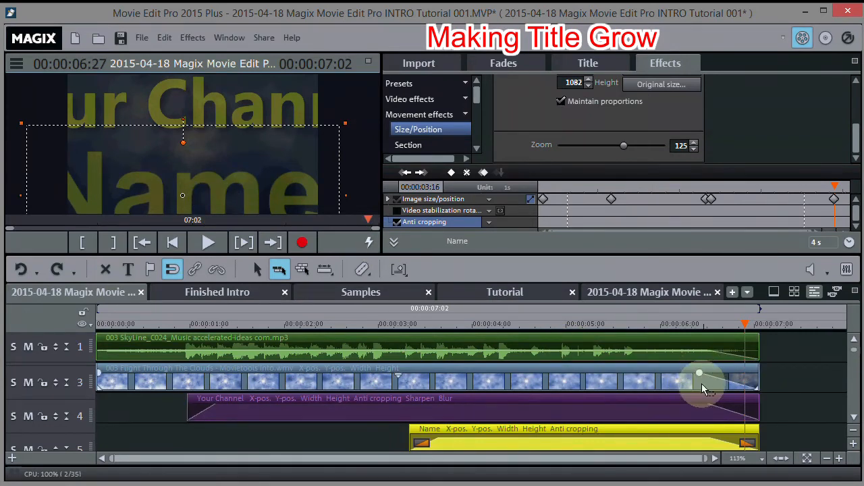
Check both titles' size keyframes and play back the growth from the start of the Name title.
{"action": "left_click", "coordinate": [684, 404]}
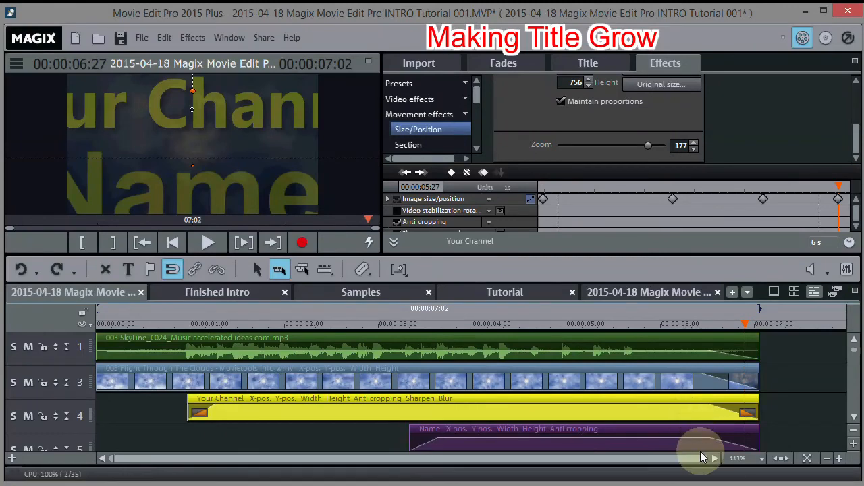
{"action": "left_click", "coordinate": [687, 436]}
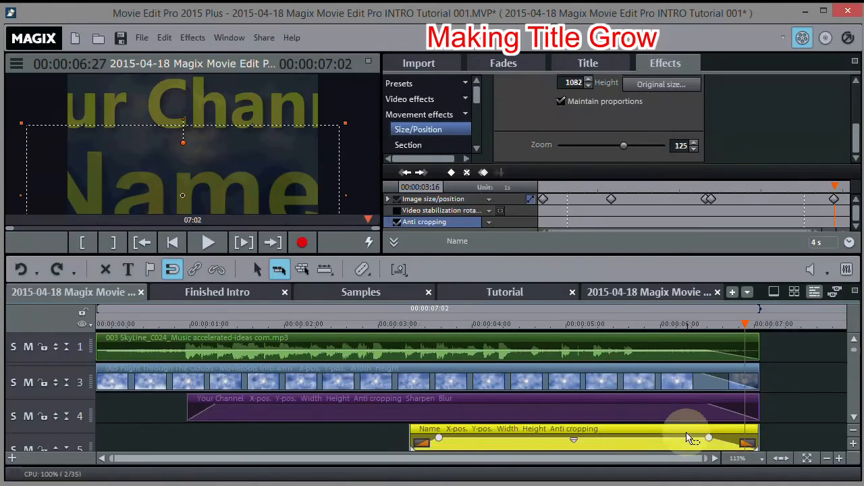
{"action": "left_click", "coordinate": [408, 325]}
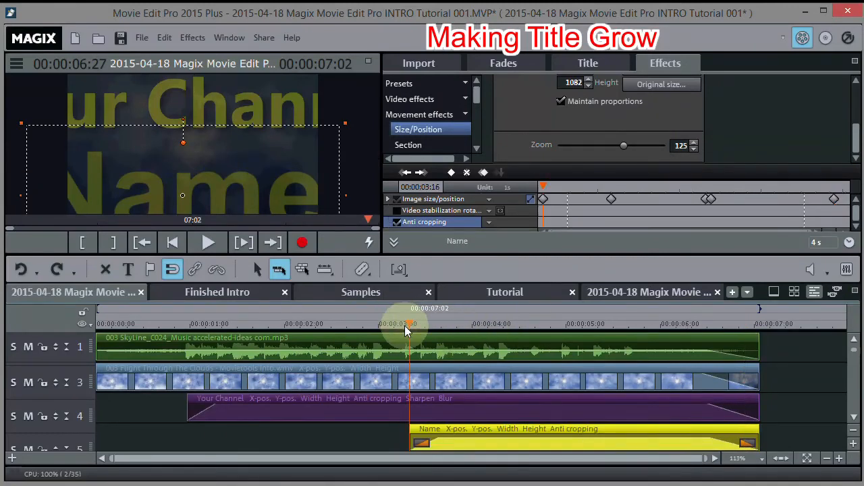
{"action": "left_click", "coordinate": [206, 244]}
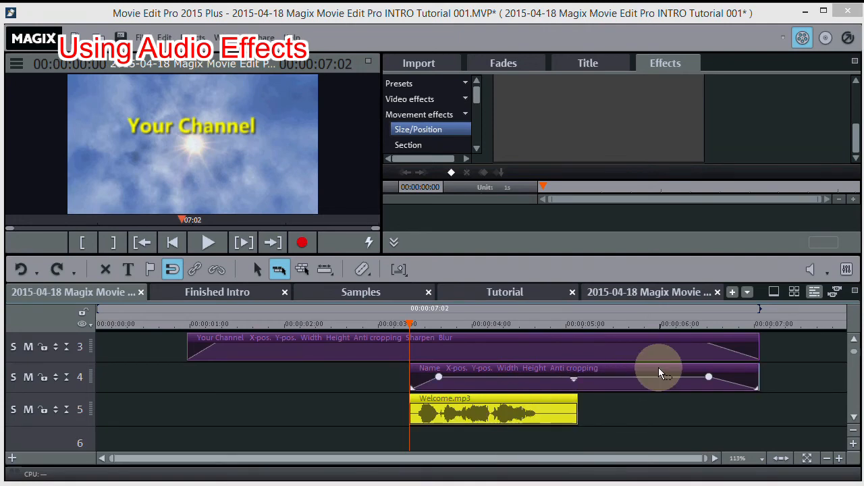
Enable Reverb in the mixer's audio effects for track 5 and raise its mix to about half.
{"action": "left_click", "coordinate": [847, 270]}
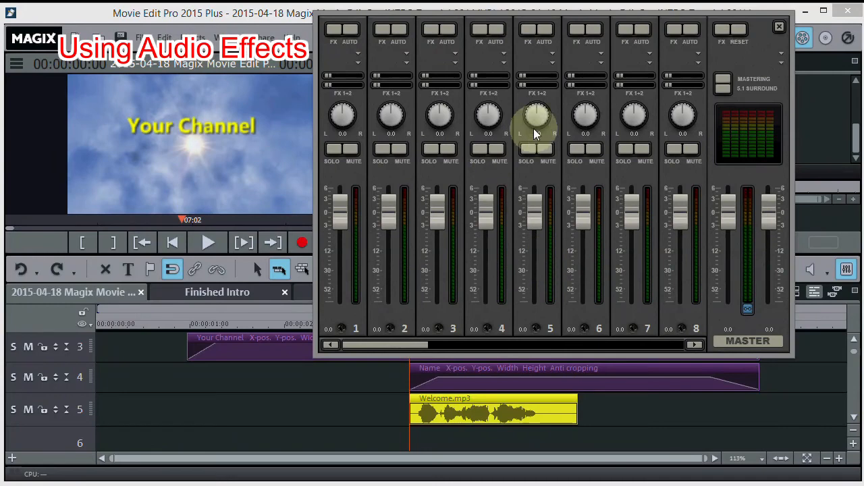
{"action": "left_click", "coordinate": [527, 27]}
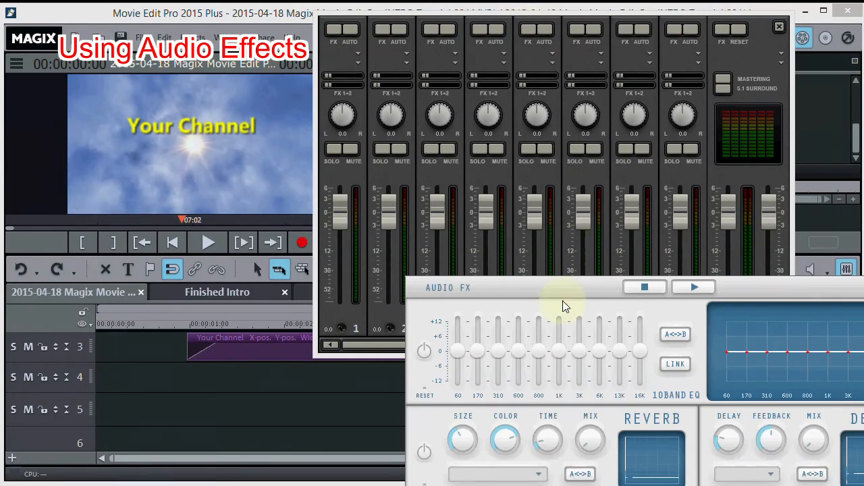
{"action": "left_click_drag", "start_coordinate": [562, 287], "coordinate": [458, 86]}
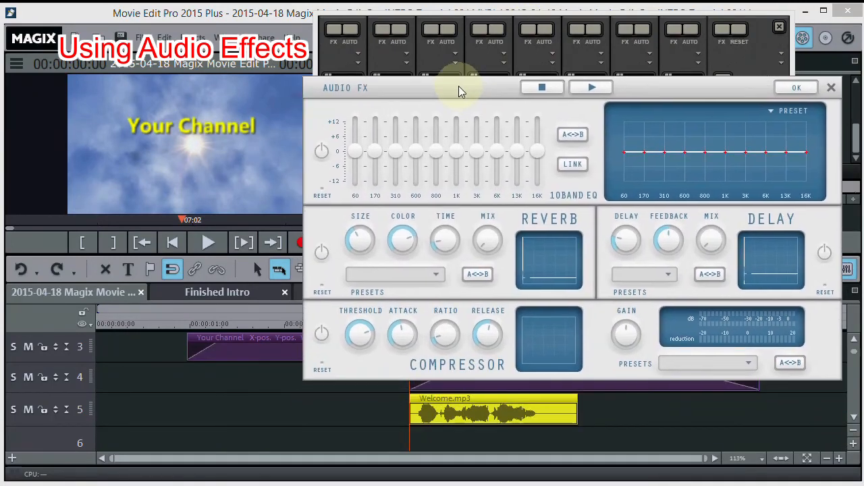
{"action": "left_click", "coordinate": [321, 252]}
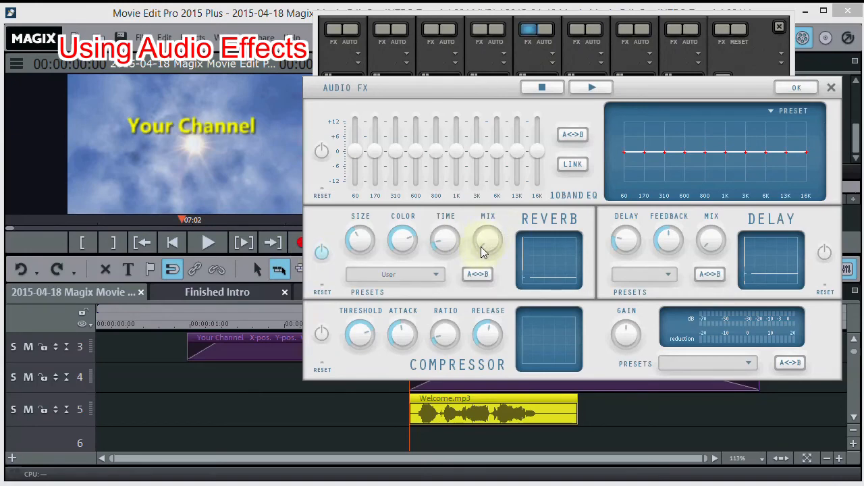
{"action": "left_click_drag", "start_coordinate": [479, 250], "coordinate": [488, 235]}
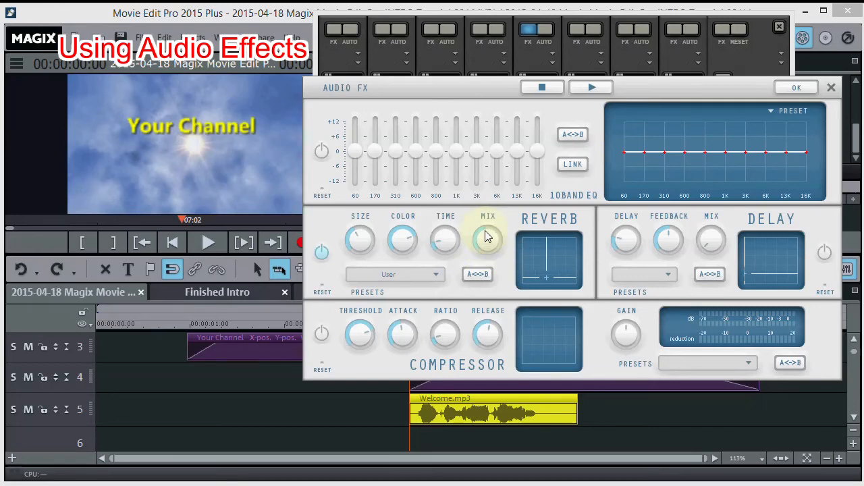
Play back the Welcome.mp3 voice with reverb, and close the audio effects and mixer.
{"action": "left_click", "coordinate": [590, 88]}
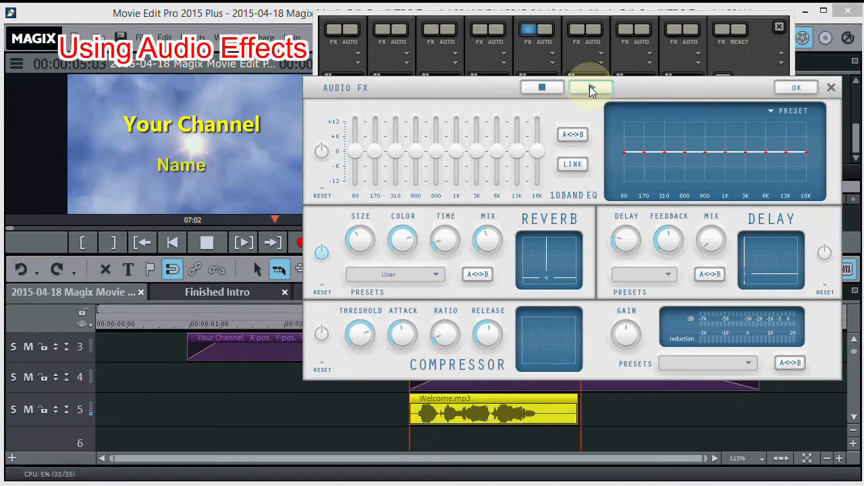
{"action": "left_click", "coordinate": [591, 88]}
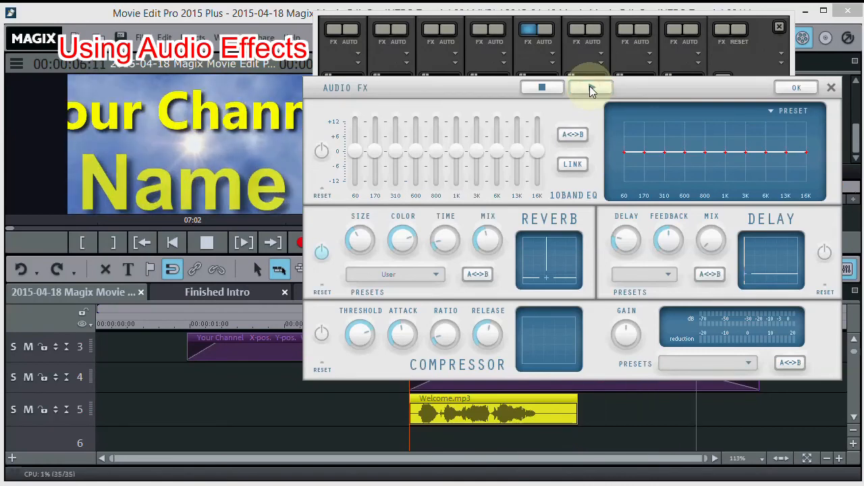
{"action": "left_click", "coordinate": [829, 87]}
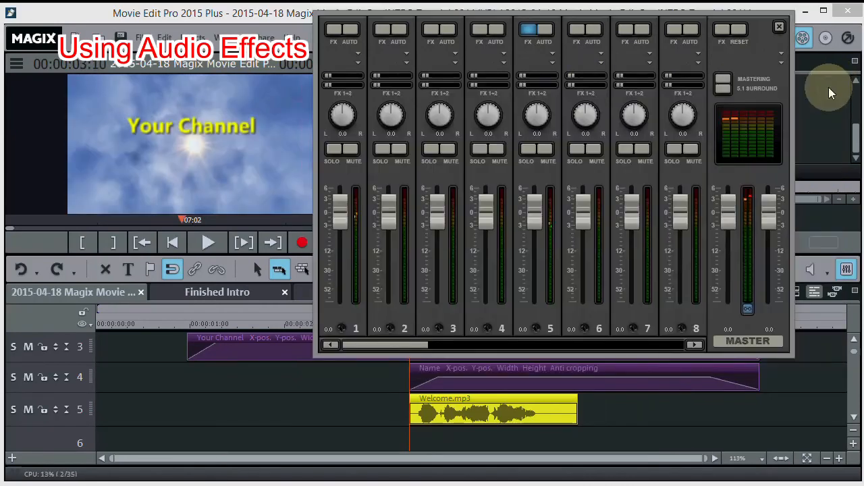
{"action": "left_click", "coordinate": [779, 27]}
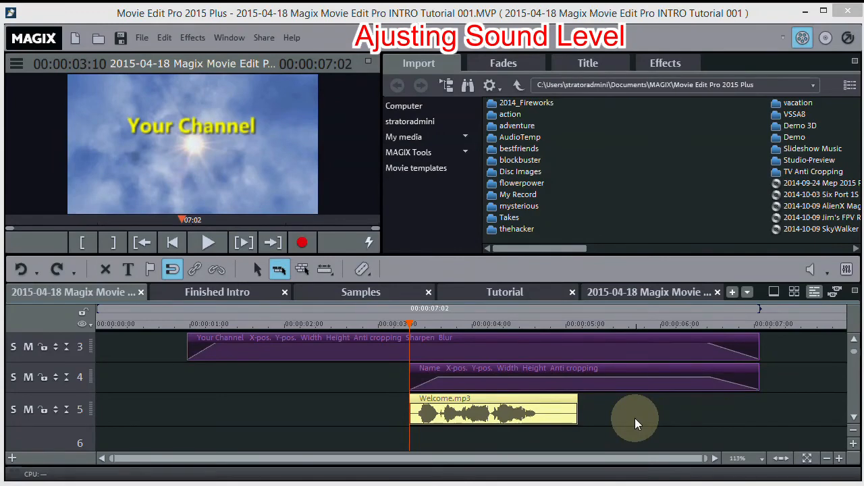
Adjust the volume level of the Welcome.mp3 voice clip directly on its timeline object.
{"action": "mouse_move", "coordinate": [502, 413]}
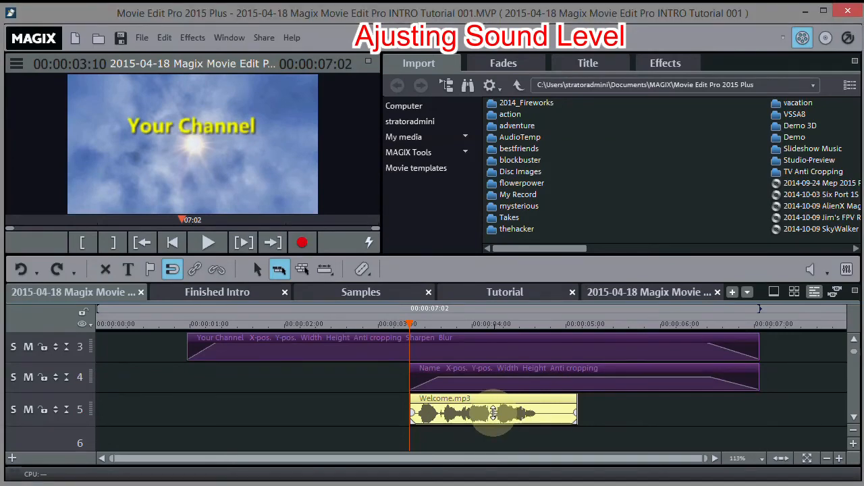
{"action": "left_click_drag", "start_coordinate": [494, 412], "coordinate": [511, 336]}
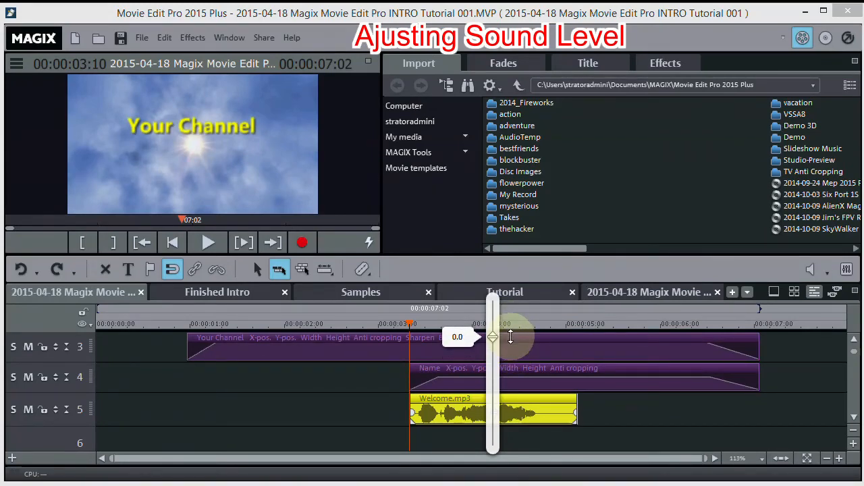
{"action": "mouse_move", "coordinate": [510, 337]}
{"action": "left_mouse_down"}
{"action": "mouse_move", "coordinate": [510, 451]}
{"action": "mouse_move", "coordinate": [510, 305]}
{"action": "mouse_move", "coordinate": [510, 447]}
{"action": "mouse_move", "coordinate": [511, 338]}
{"action": "left_mouse_up"}
{"action": "left_click_drag", "start_coordinate": [511, 343], "coordinate": [511, 349]}
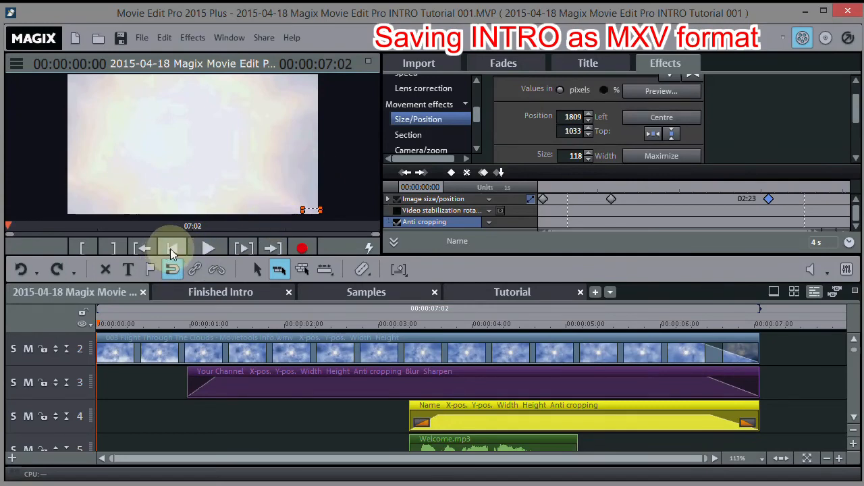
Open the export settings for saving the movie as a MAGIX video.
{"action": "left_click", "coordinate": [143, 38]}
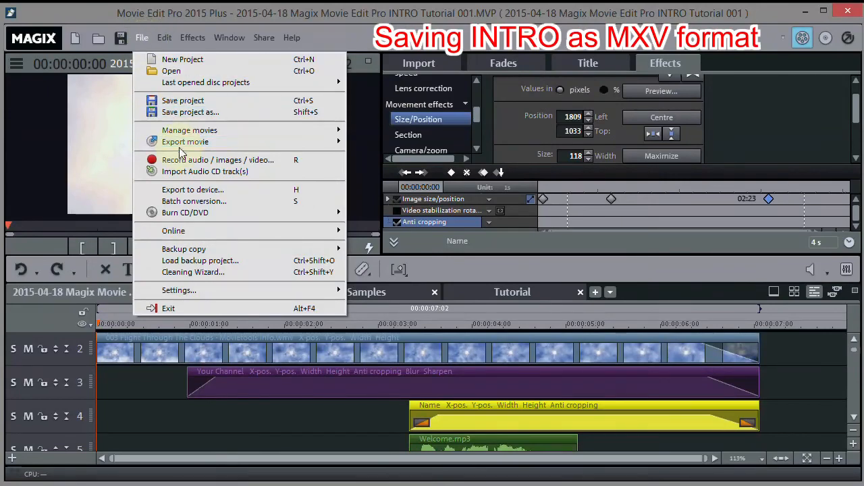
{"action": "mouse_move", "coordinate": [183, 143]}
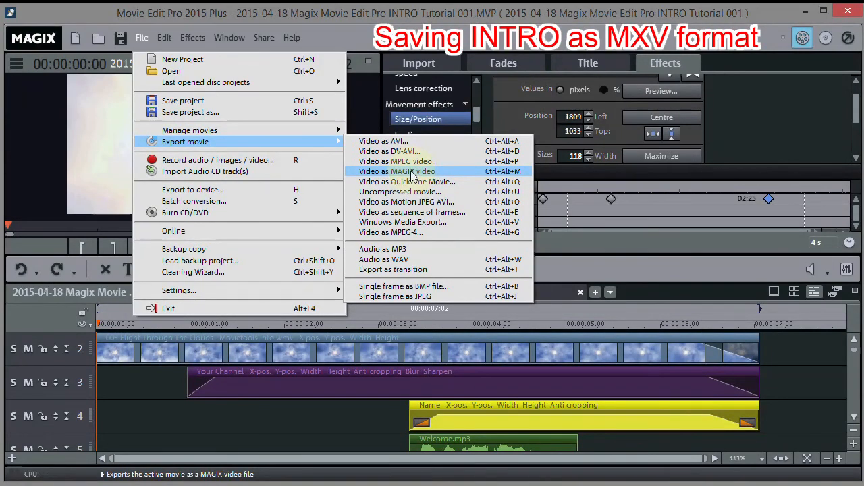
{"action": "left_click", "coordinate": [409, 172]}
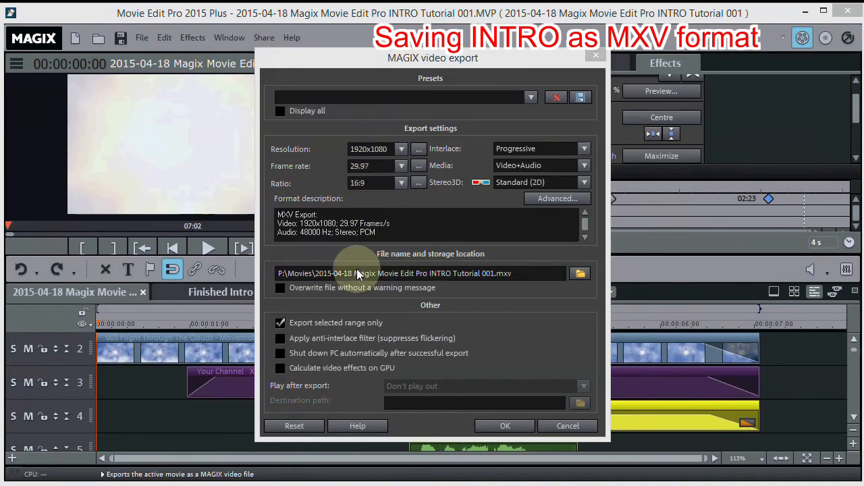
Change the export file name to Sun Cloud Introl 001.mxv, keeping the P:\Movies path.
{"action": "left_click_drag", "start_coordinate": [315, 272], "coordinate": [479, 272]}
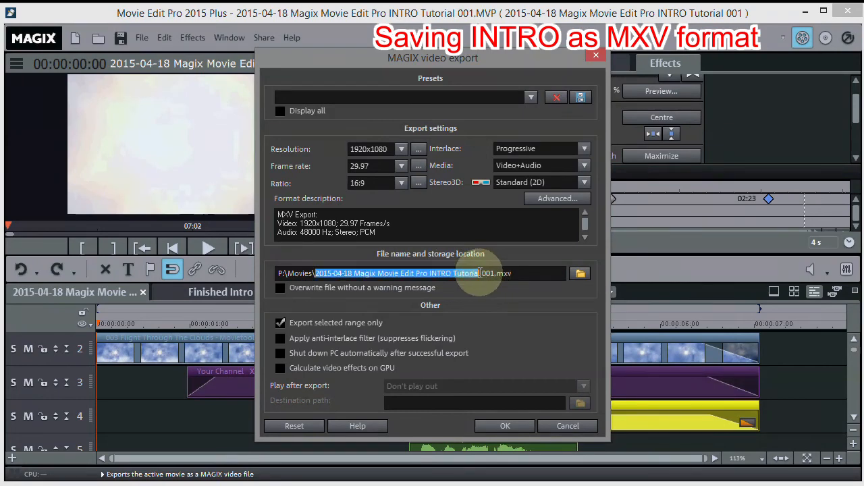
{"action": "type", "text": "Sun"}
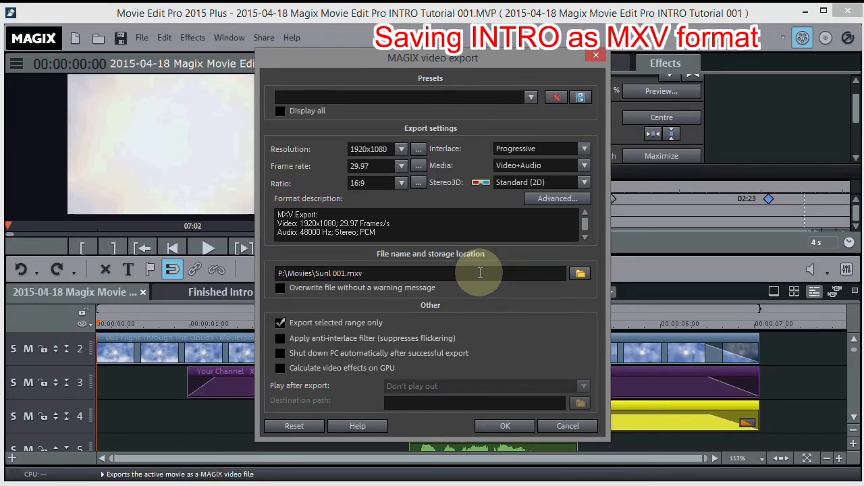
{"action": "type", "text": " Cloud T"}
{"action": "key", "text": "BackSpace"}
{"action": "key", "text": "BackSpace"}
{"action": "type", "text": "Intro"}
Set the export location to P:\Videos HD Camera\!Introduction and export the intro as Sun Cloud Introl 001.mxv.
{"action": "left_click", "coordinate": [580, 274]}
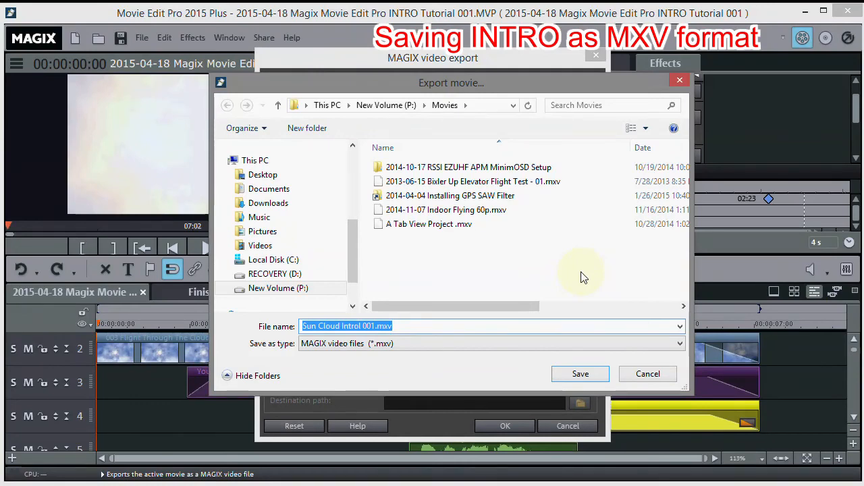
{"action": "left_click", "coordinate": [292, 290]}
{"action": "left_click", "coordinate": [291, 291]}
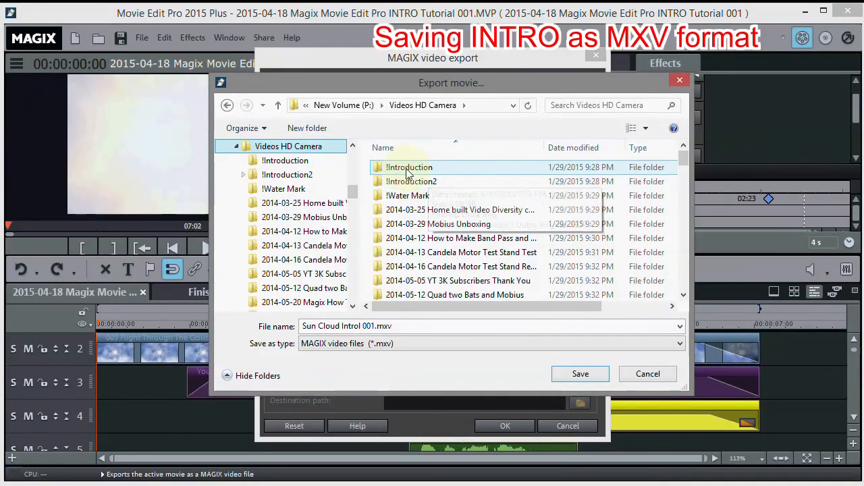
{"action": "double_click", "coordinate": [408, 170]}
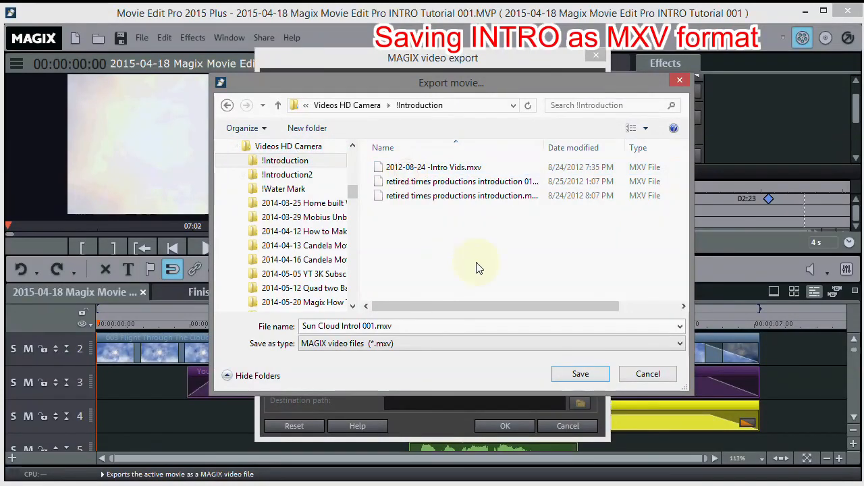
{"action": "left_click", "coordinate": [571, 377]}
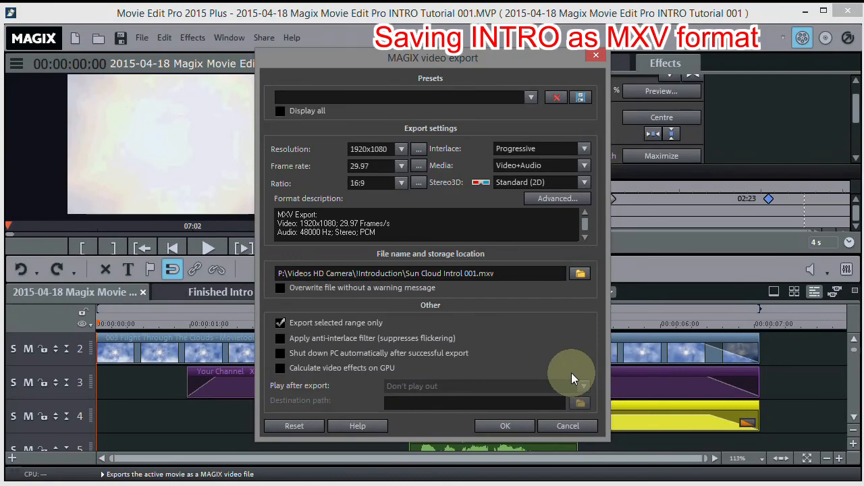
{"action": "left_click", "coordinate": [505, 425]}
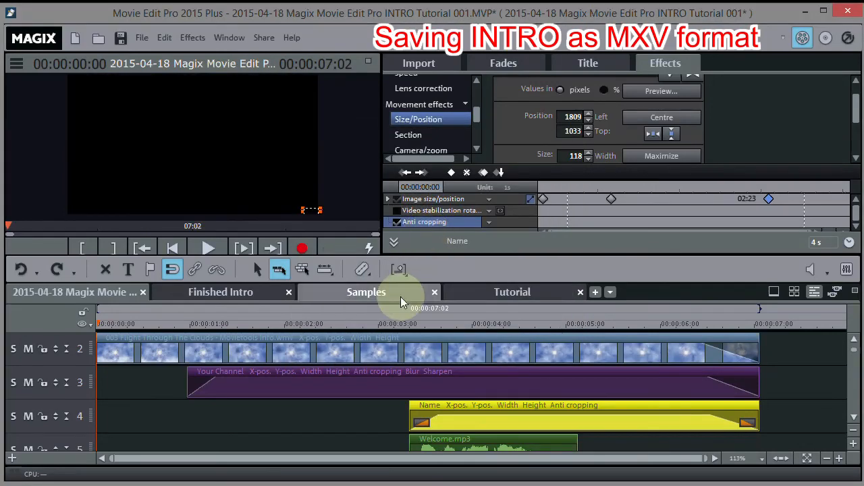
Place Sun Cloud Introl 001.mxv from the !Introduction folder at the start of track 1 in a new movie and play it back.
{"action": "left_click", "coordinate": [597, 293]}
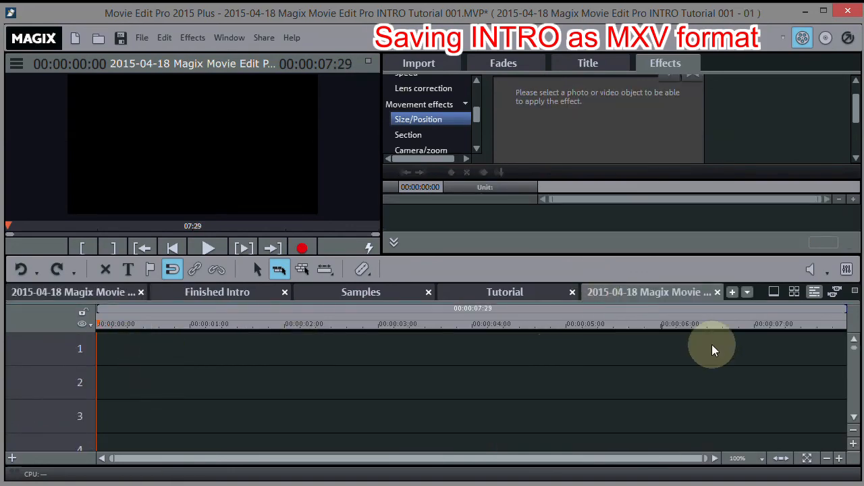
{"action": "key", "text": "alt+Tab"}
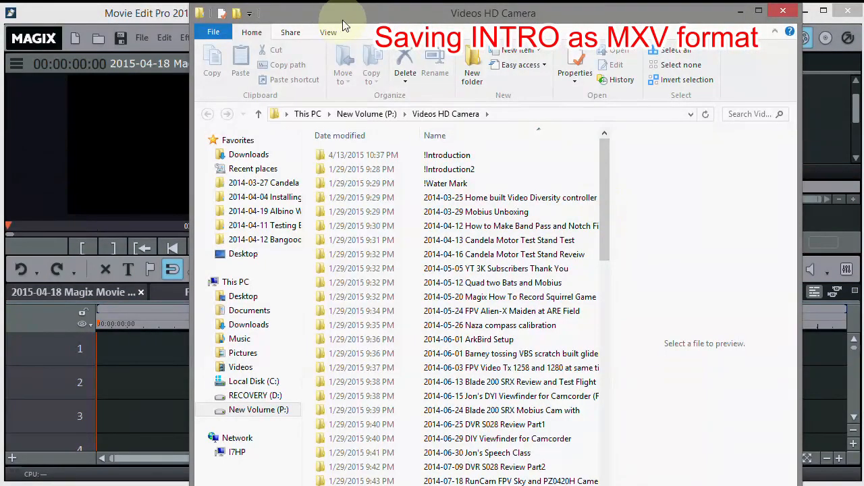
{"action": "double_click", "coordinate": [438, 156]}
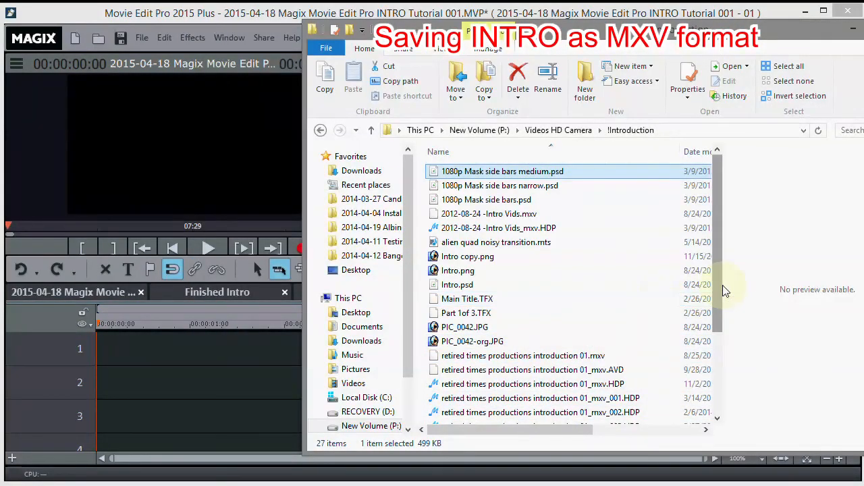
{"action": "left_click_drag", "start_coordinate": [719, 286], "coordinate": [708, 403]}
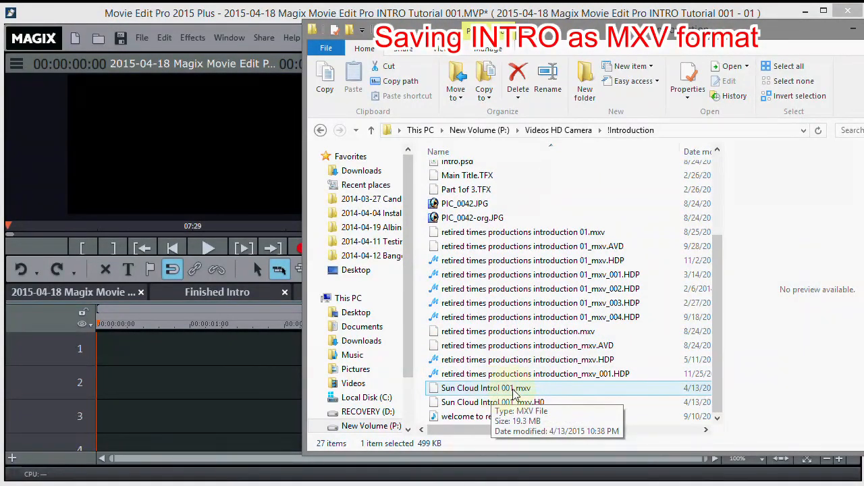
{"action": "left_click_drag", "start_coordinate": [501, 390], "coordinate": [113, 341]}
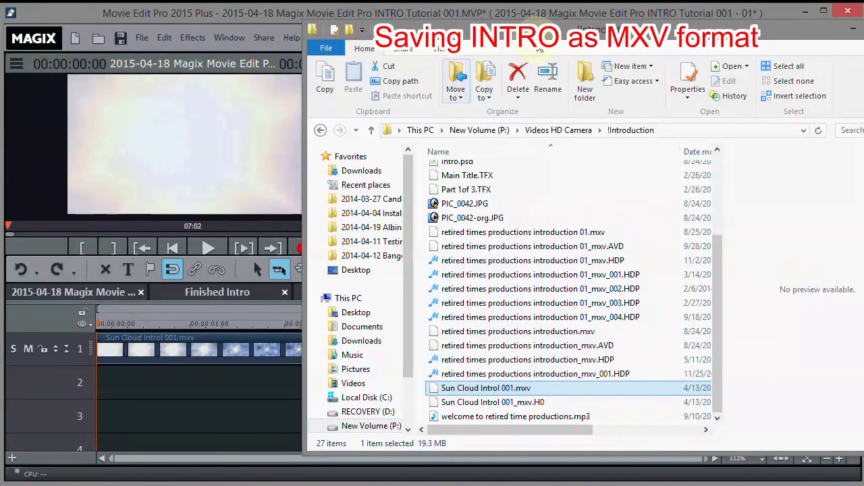
{"action": "left_click", "coordinate": [863, 29]}
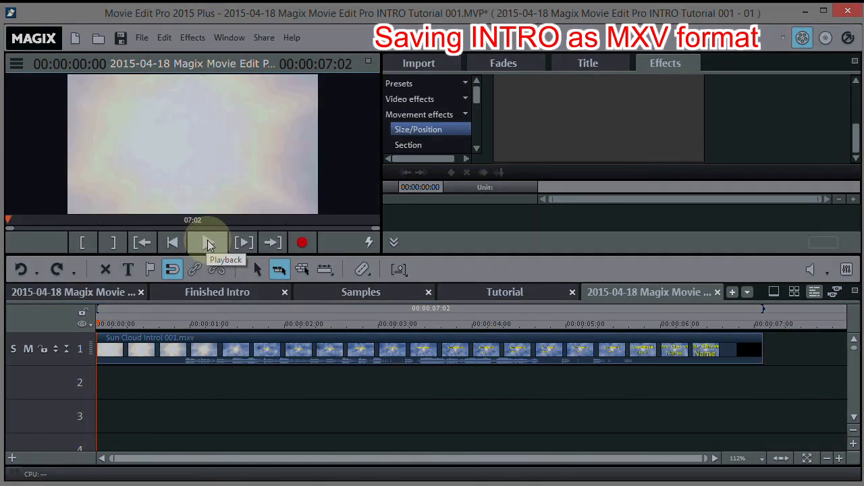
{"action": "left_click", "coordinate": [207, 249]}
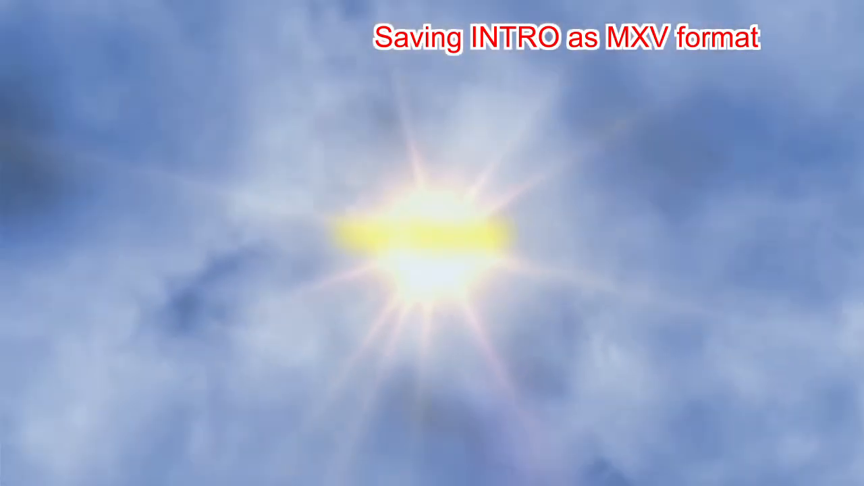